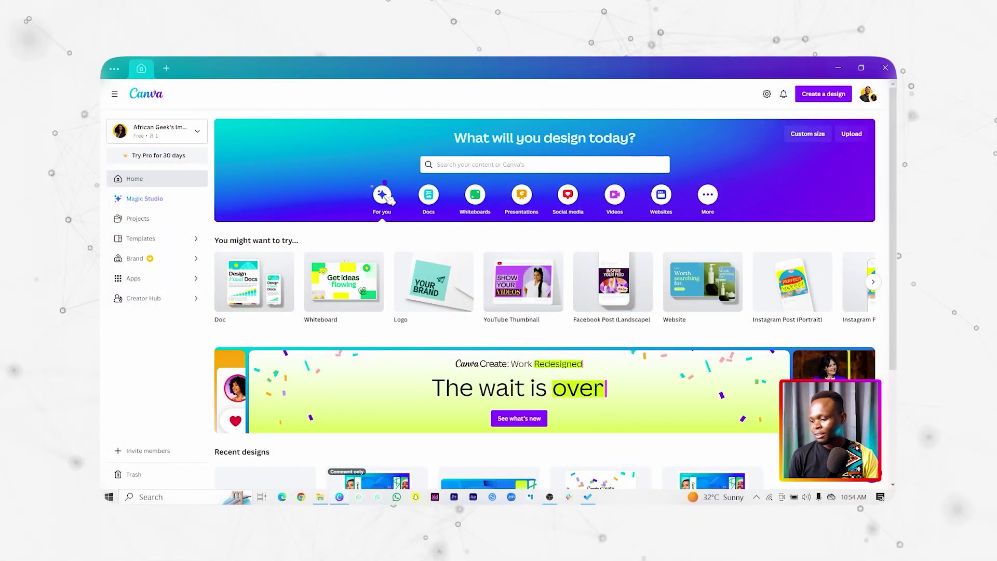
Step: Create a new blank custom-size design at 1080 × 1350 px
{"action": "left_click", "coordinate": [383, 195]}
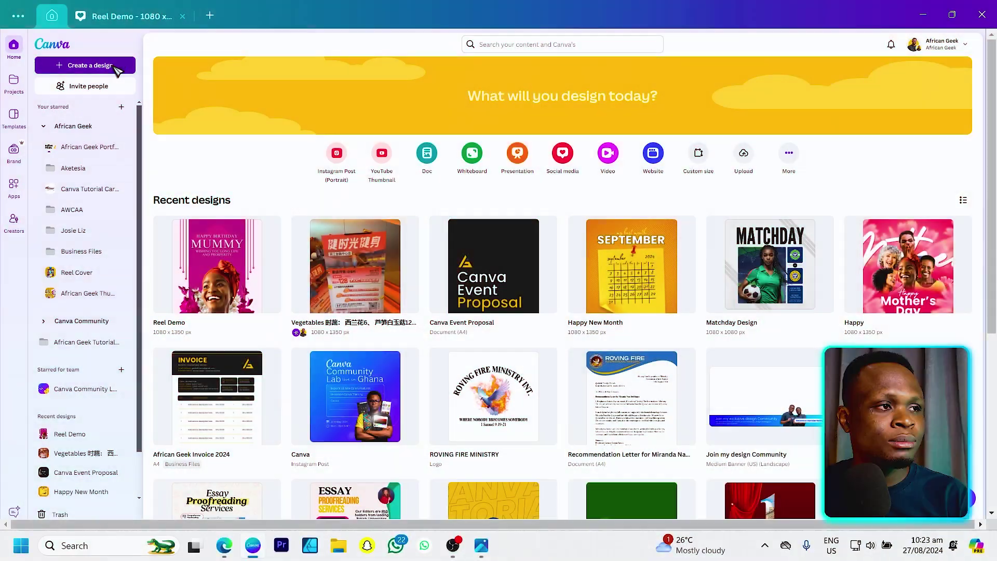
{"action": "left_click", "coordinate": [115, 68]}
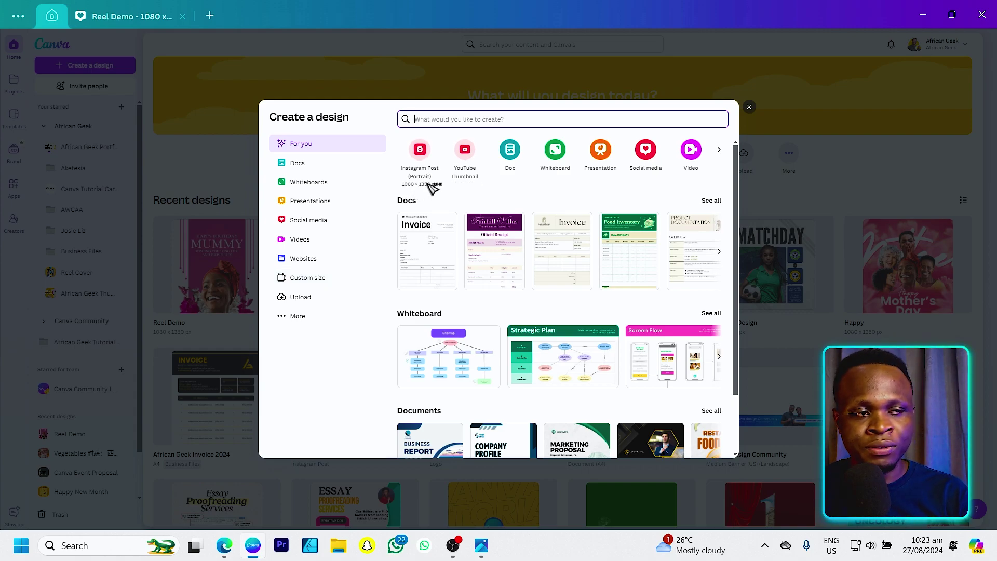
{"action": "left_click", "coordinate": [322, 280]}
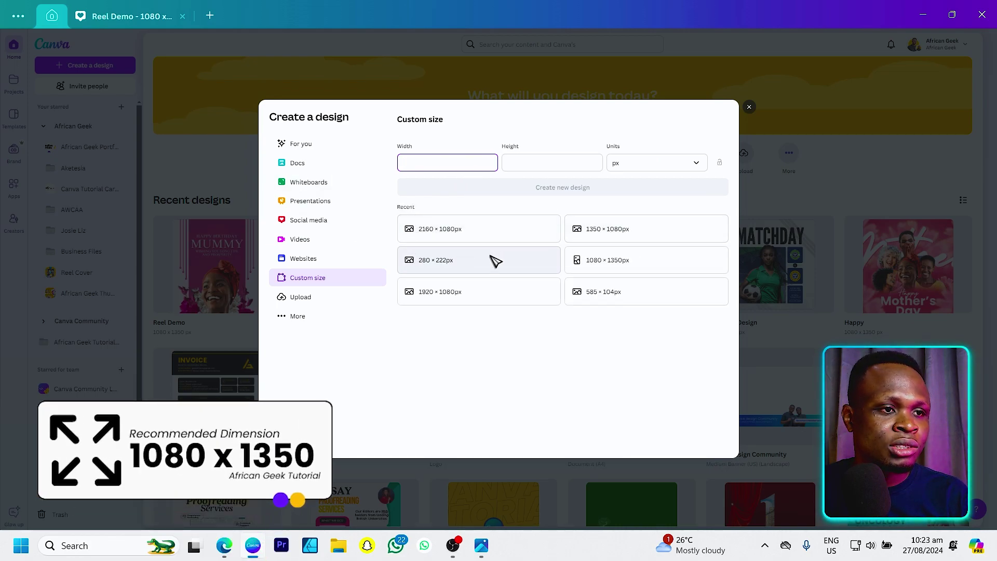
{"action": "left_click", "coordinate": [607, 260]}
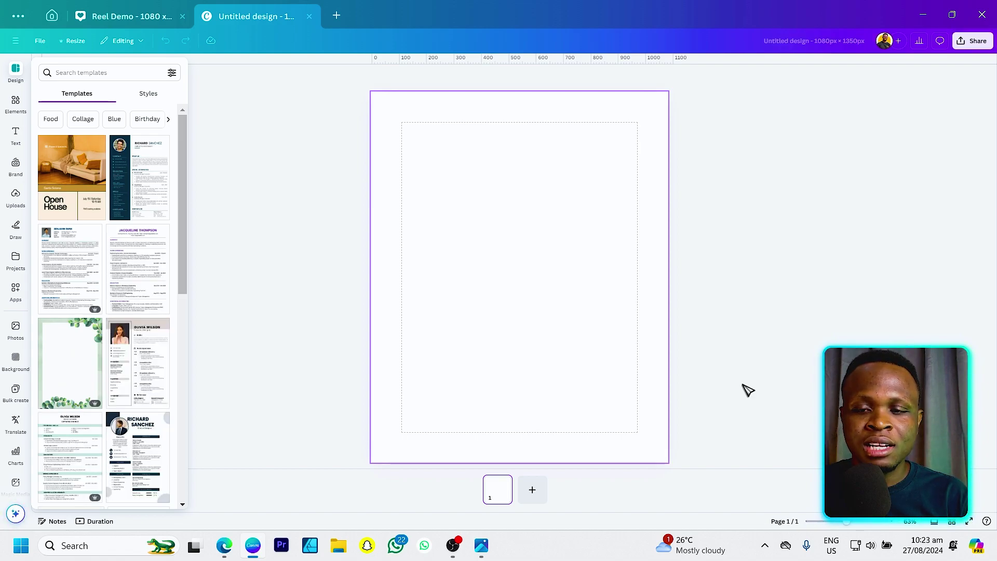
Step: Switch to the Edge browser and open instagram.com
{"action": "key", "text": "alt+Tab"}
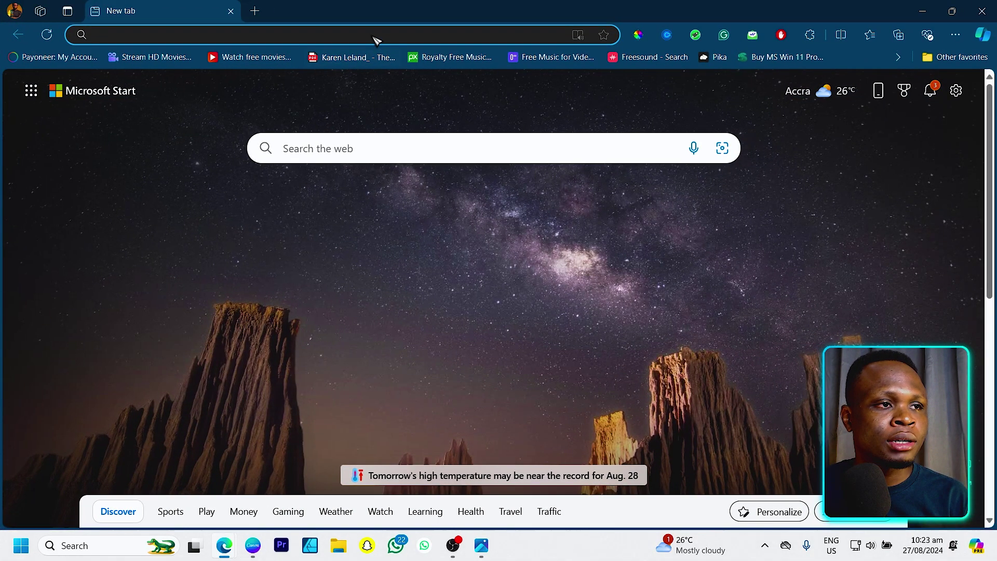
{"action": "left_click", "coordinate": [375, 40]}
{"action": "type", "text": "instagram.com"}
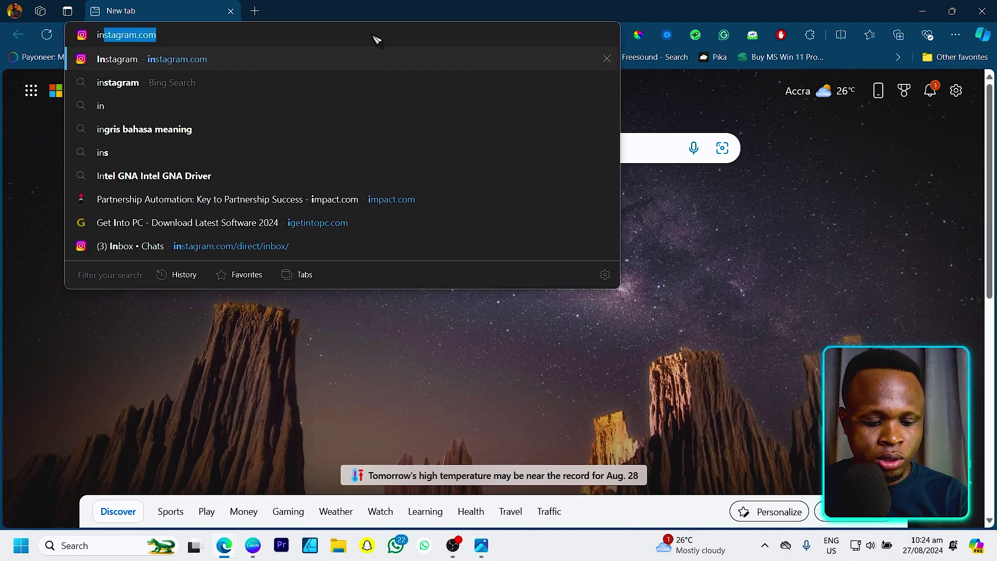
{"action": "key", "text": "Return"}
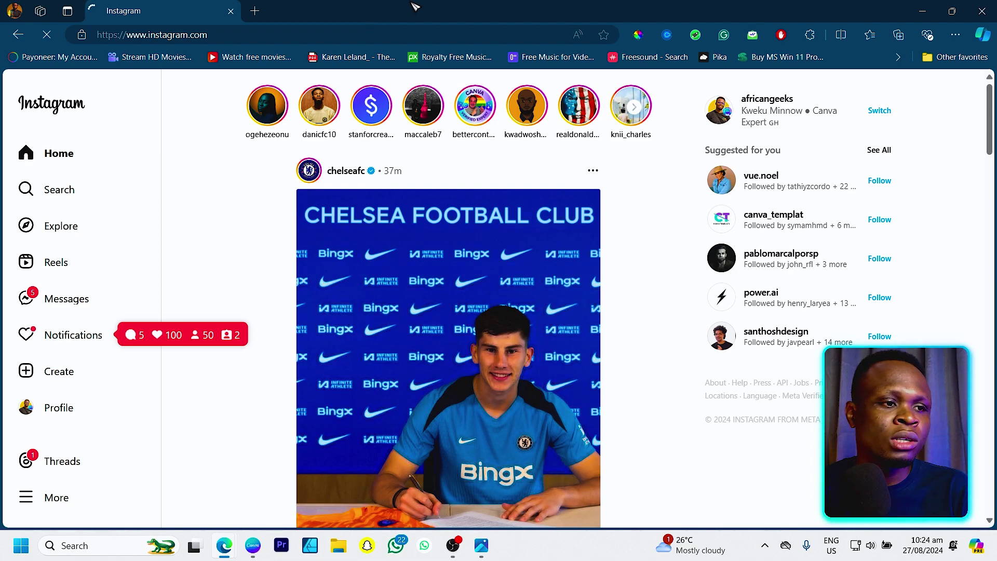
Step: Search Instagram for Chelsea and open the chelseafc profile
{"action": "left_click", "coordinate": [62, 189]}
{"action": "type", "text": "chelase"}
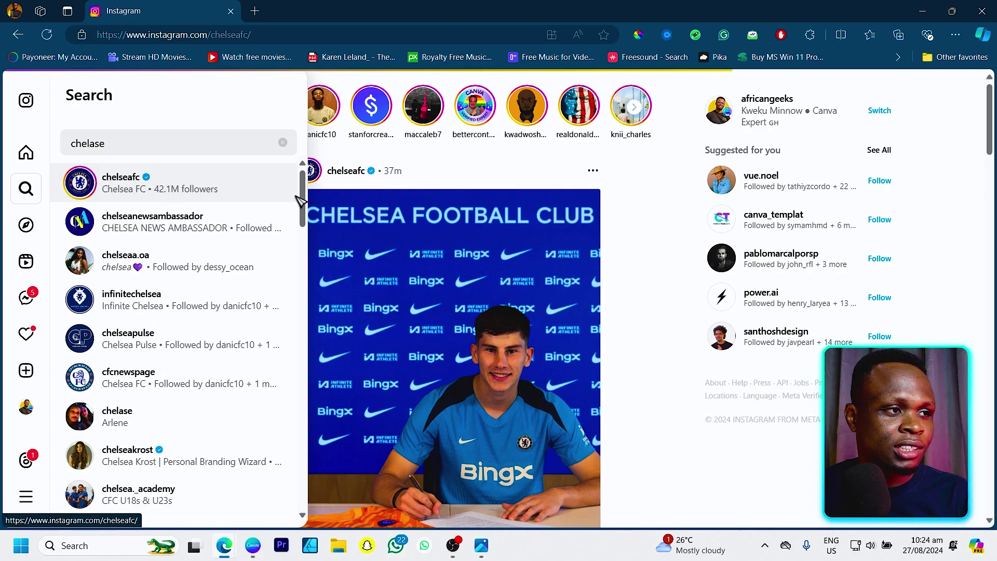
{"action": "left_click", "coordinate": [296, 187]}
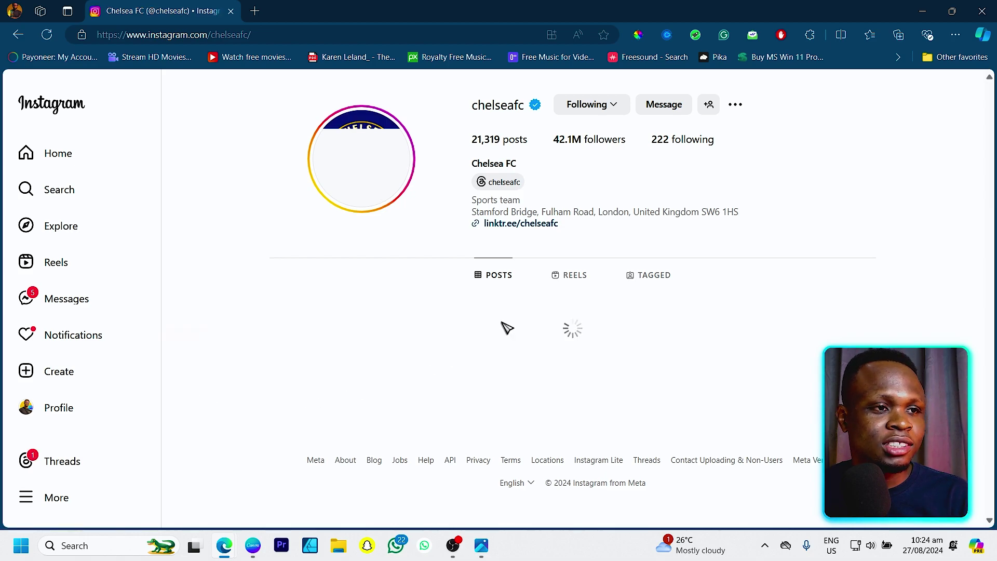
Step: Browse the chelseafc posts and preview individual player photos to find a suitable picture for the design
{"action": "scroll", "coordinate": [841, 322], "scroll_direction": "down", "scroll_amount": 5}
{"action": "scroll", "coordinate": [841, 322], "scroll_direction": "down", "scroll_amount": 2}
{"action": "scroll", "coordinate": [674, 312], "scroll_direction": "down", "scroll_amount": 1}
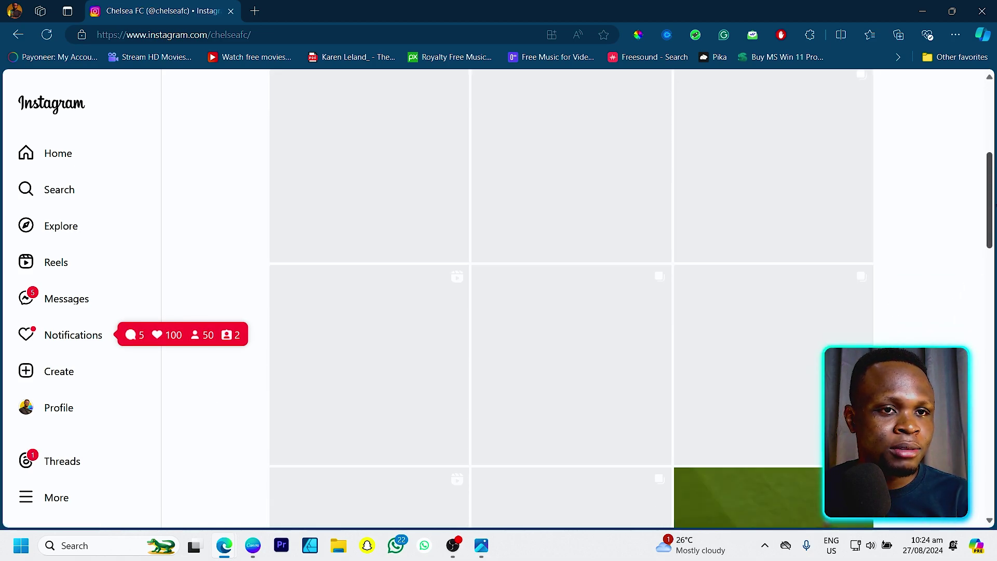
{"action": "scroll", "coordinate": [989, 205], "scroll_direction": "down", "scroll_amount": 1}
{"action": "left_click_drag", "start_coordinate": [989, 208], "coordinate": [989, 329]}
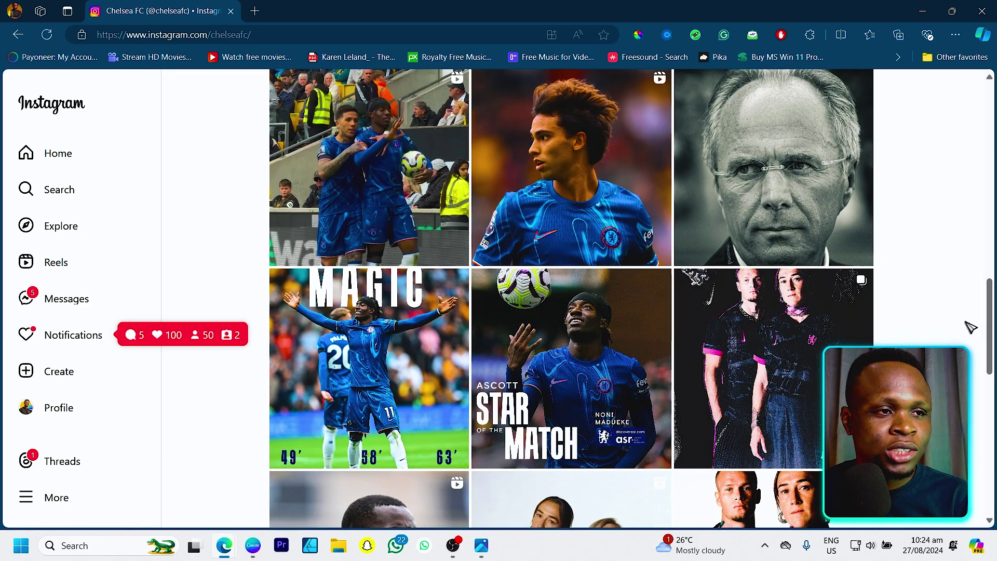
{"action": "scroll", "coordinate": [971, 327], "scroll_direction": "down", "scroll_amount": 10}
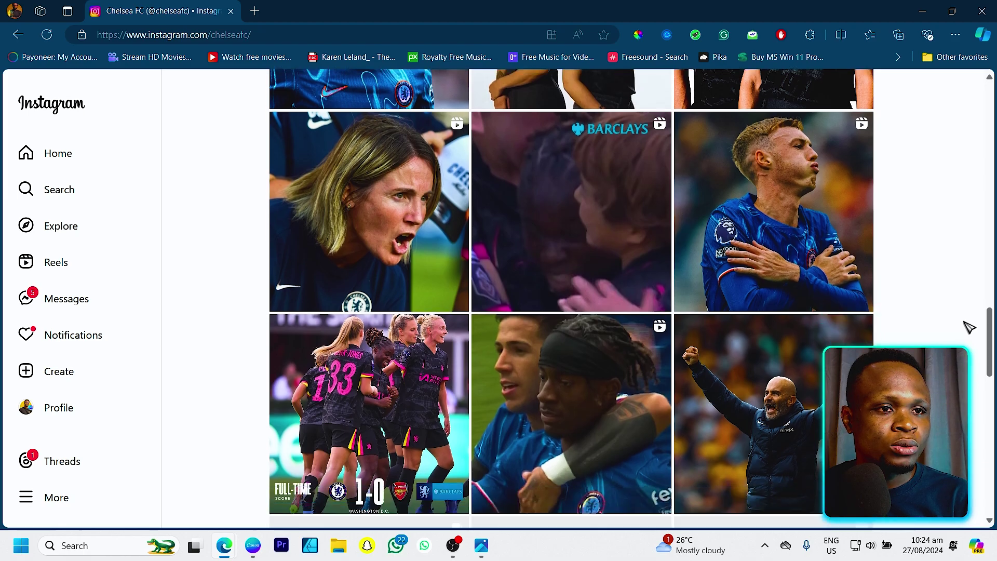
{"action": "scroll", "coordinate": [810, 234], "scroll_direction": "down", "scroll_amount": 10}
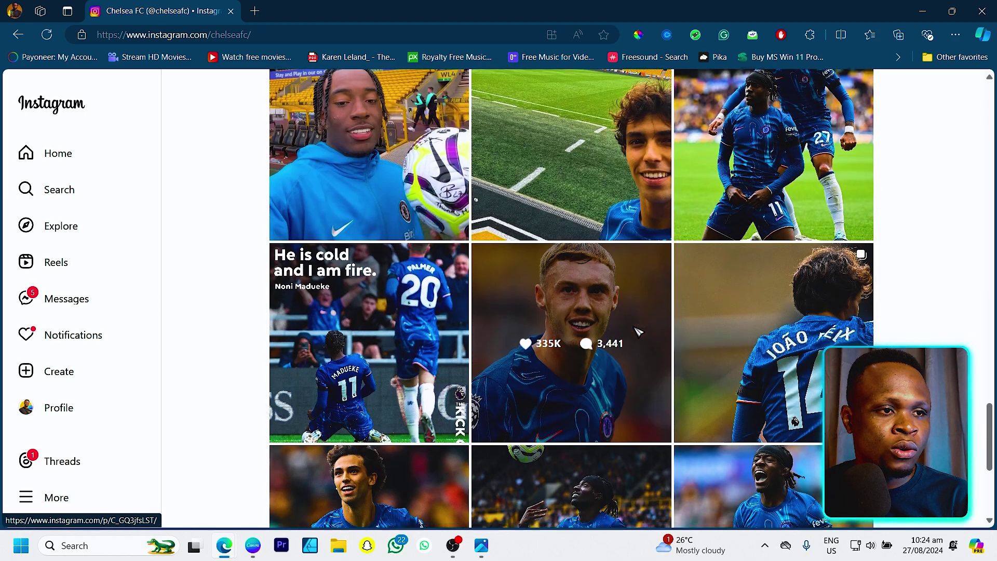
{"action": "scroll", "coordinate": [638, 332], "scroll_direction": "down", "scroll_amount": 2}
{"action": "left_click", "coordinate": [579, 194]}
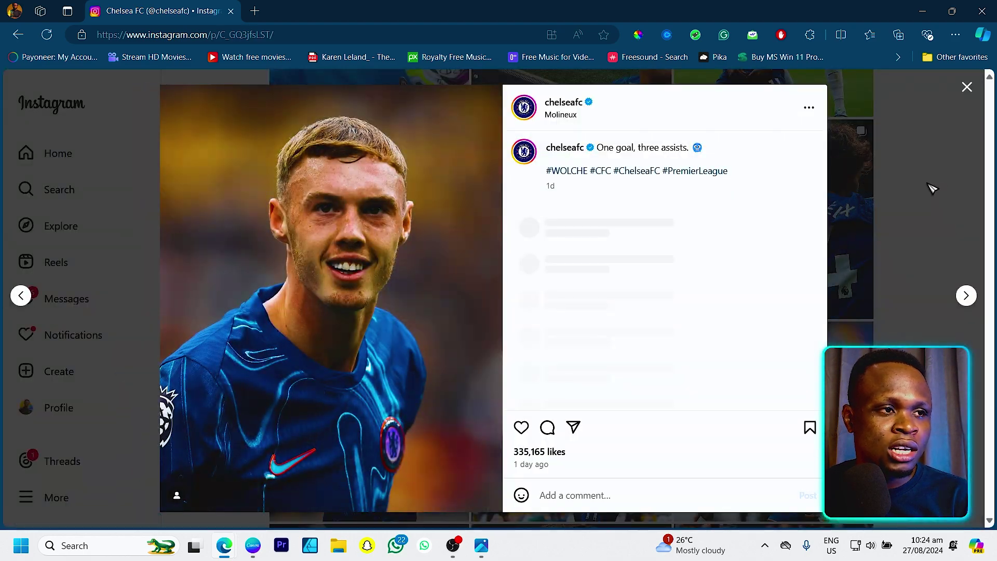
{"action": "left_click", "coordinate": [953, 188]}
{"action": "scroll", "coordinate": [784, 269], "scroll_direction": "down", "scroll_amount": 4}
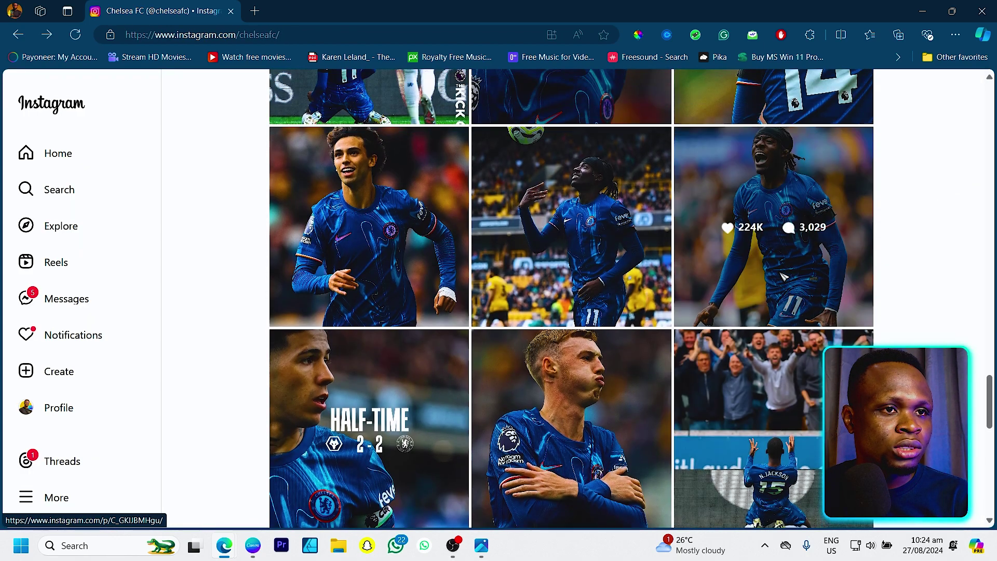
{"action": "left_click", "coordinate": [812, 216]}
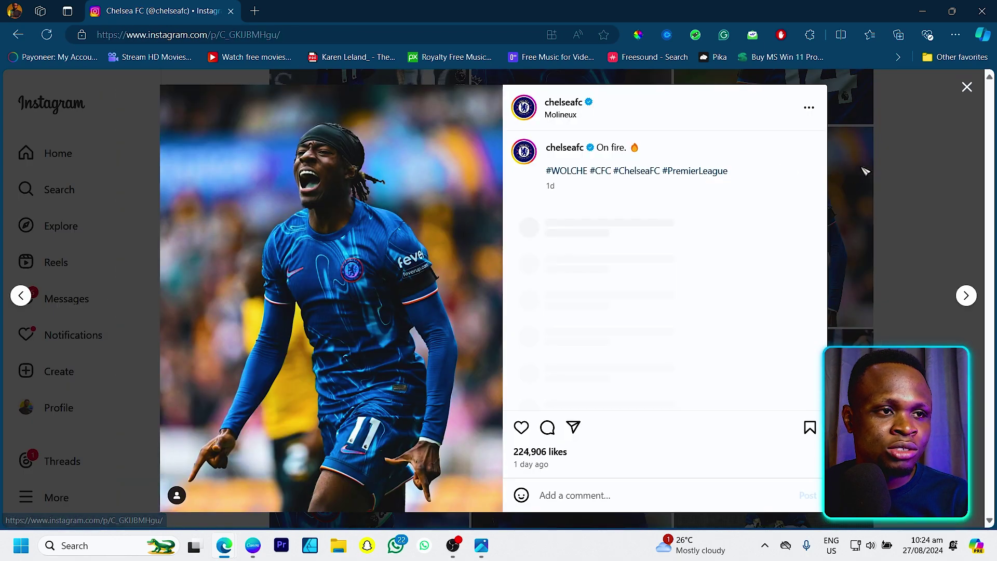
{"action": "left_click", "coordinate": [913, 217]}
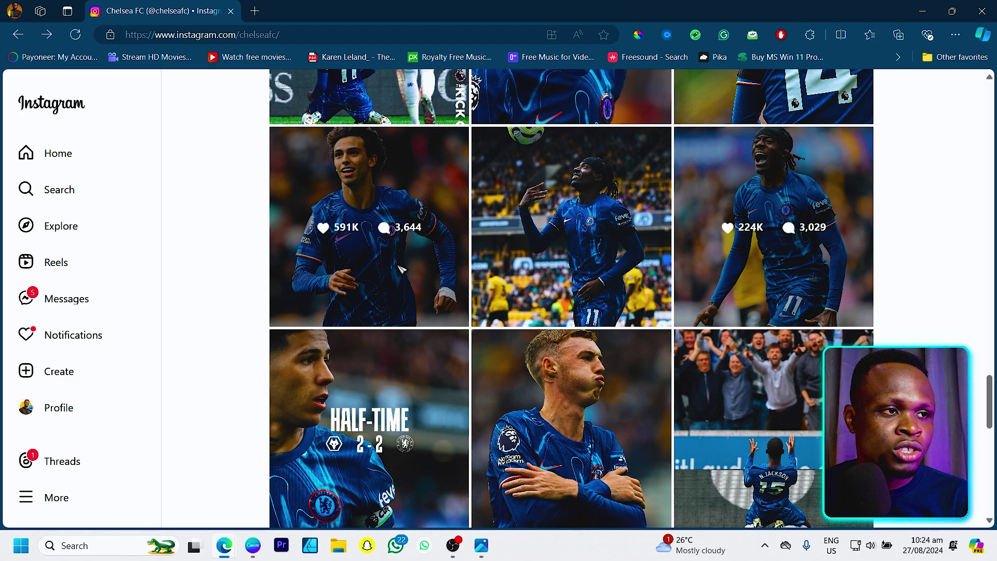
Step: Open the post showing the player with crossed arms and download its photo
{"action": "left_click", "coordinate": [571, 447]}
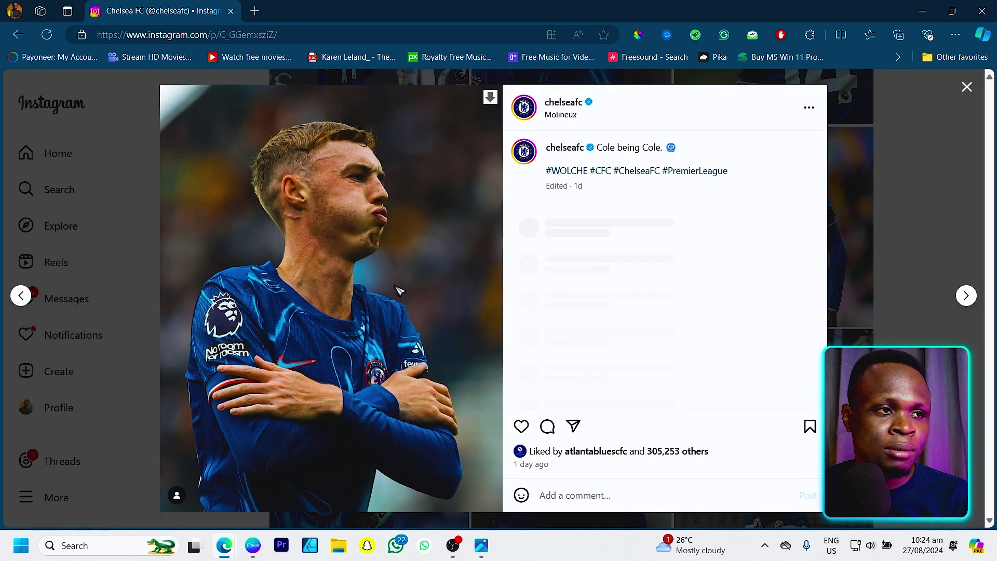
{"action": "left_click", "coordinate": [490, 98]}
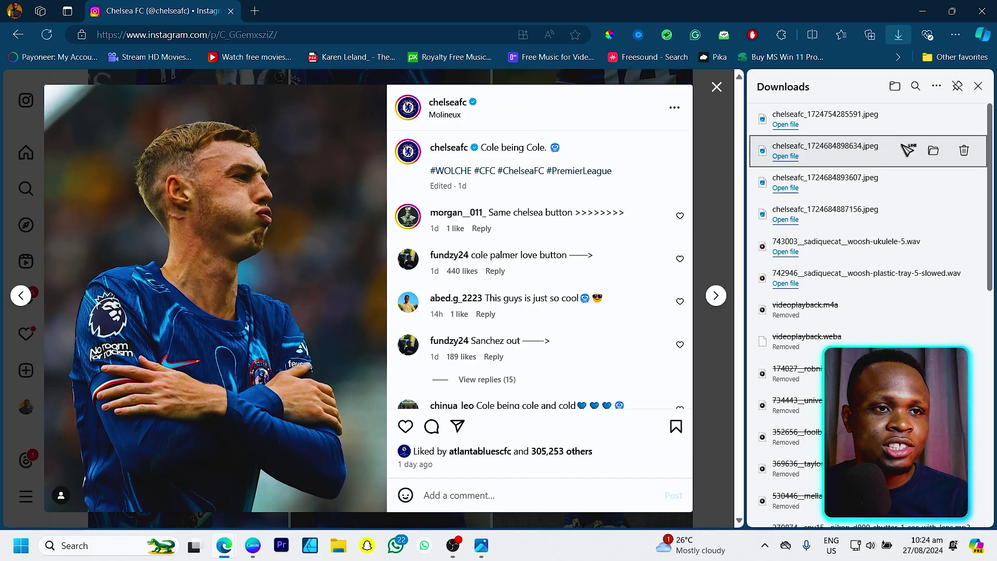
{"action": "left_click", "coordinate": [979, 86]}
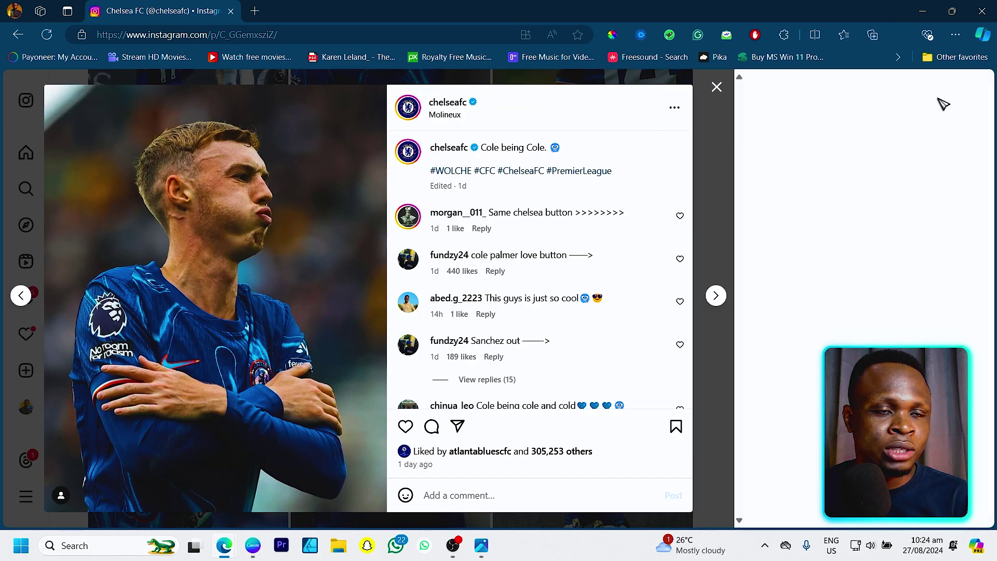
{"action": "right_click", "coordinate": [312, 179]}
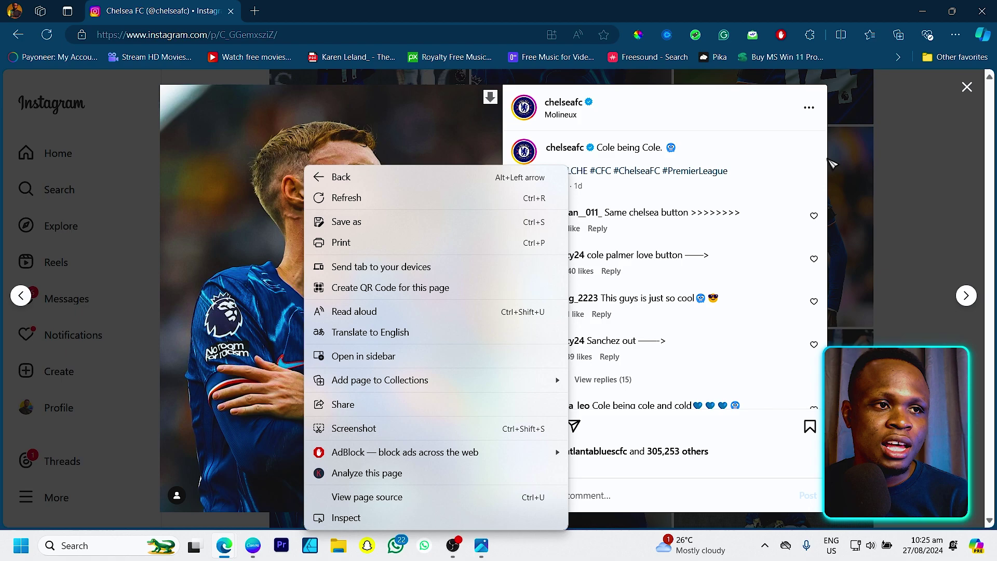
{"action": "left_click", "coordinate": [958, 141]}
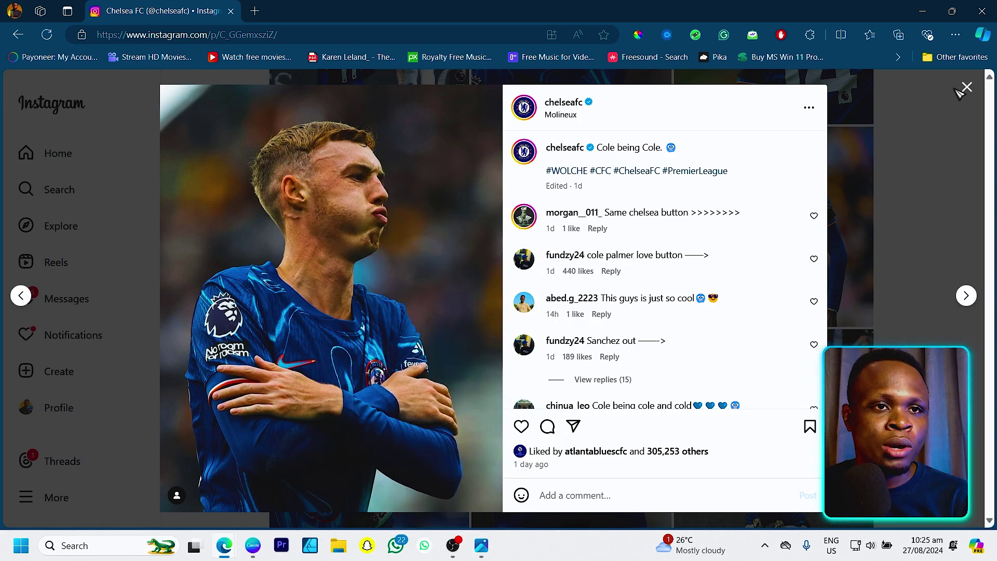
Step: Switch back to the Canva design and place the downloaded player photo from the Downloads folder on page 1
{"action": "left_click", "coordinate": [932, 11]}
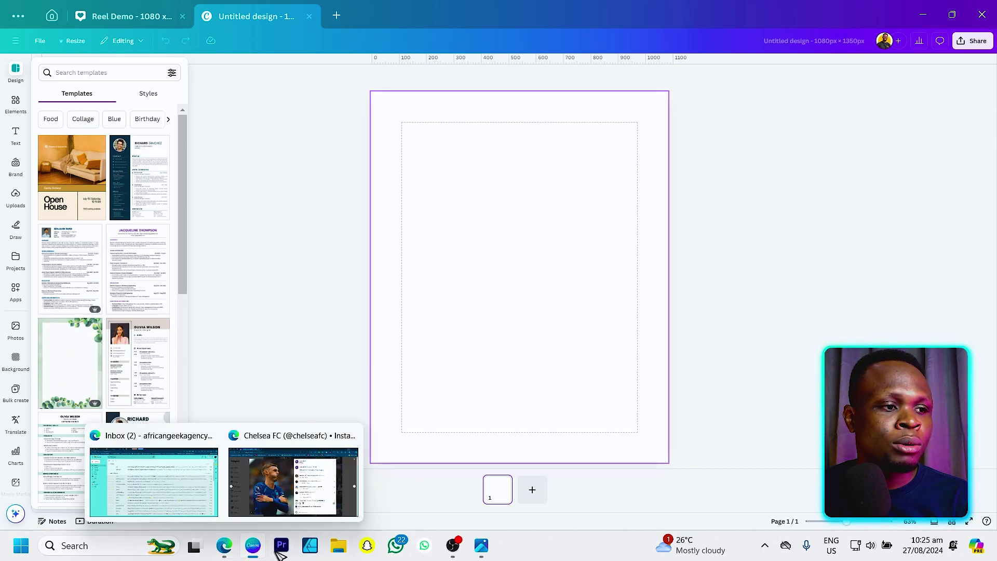
{"action": "left_click", "coordinate": [338, 545]}
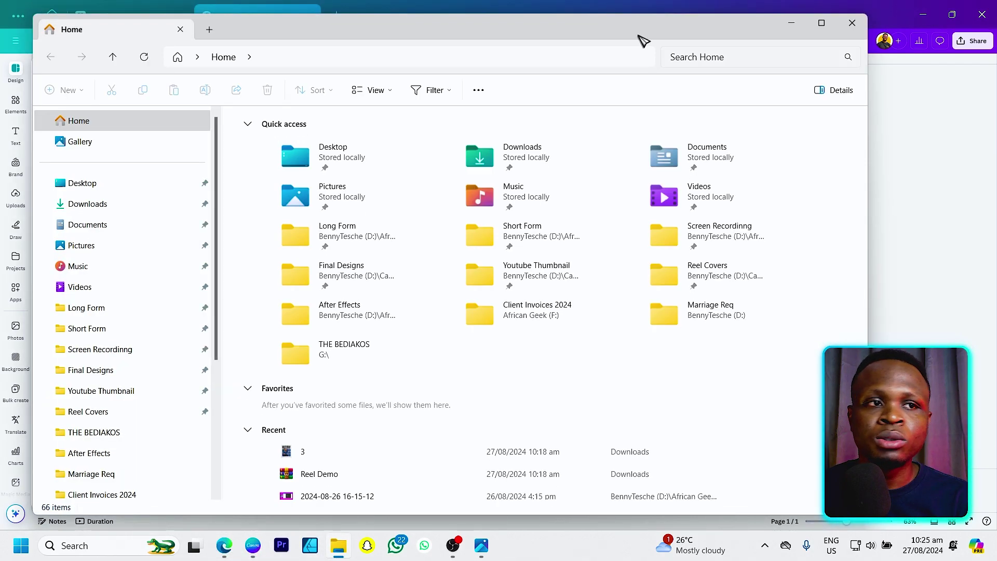
{"action": "left_click_drag", "start_coordinate": [503, 35], "coordinate": [676, 65]}
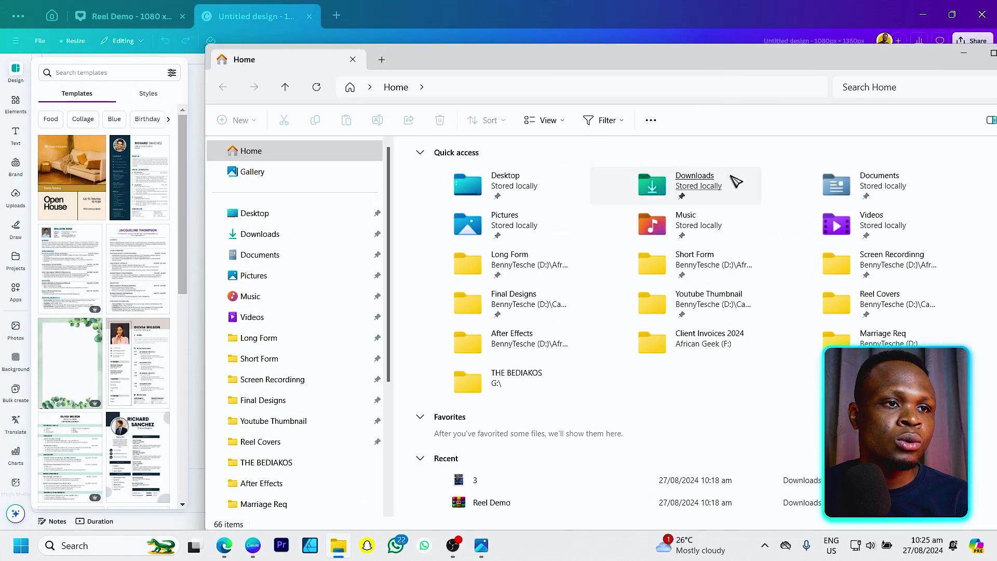
{"action": "double_click", "coordinate": [727, 186]}
{"action": "left_click_drag", "start_coordinate": [541, 67], "coordinate": [772, 147]}
{"action": "left_click_drag", "start_coordinate": [700, 262], "coordinate": [582, 137]}
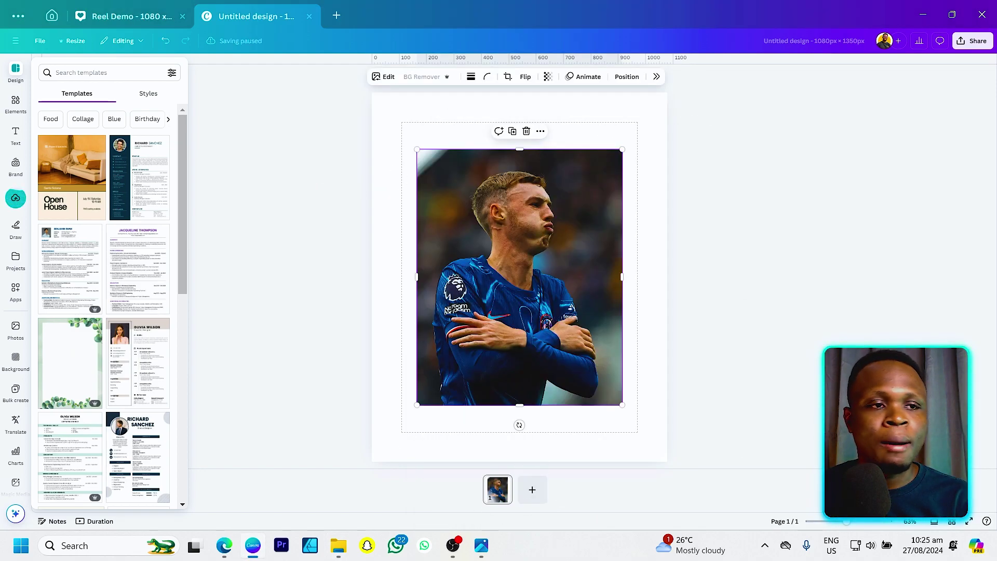
{"action": "left_click", "coordinate": [634, 449]}
Step: Add a second page and insert the text "MATCHDAY" near its upper edge
{"action": "left_click", "coordinate": [533, 490]}
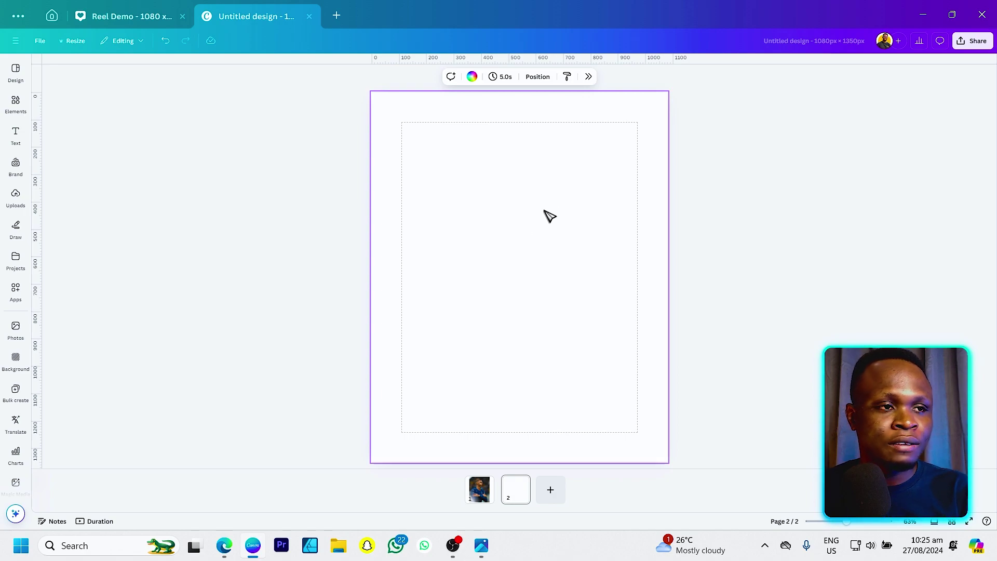
{"action": "key", "text": "t"}
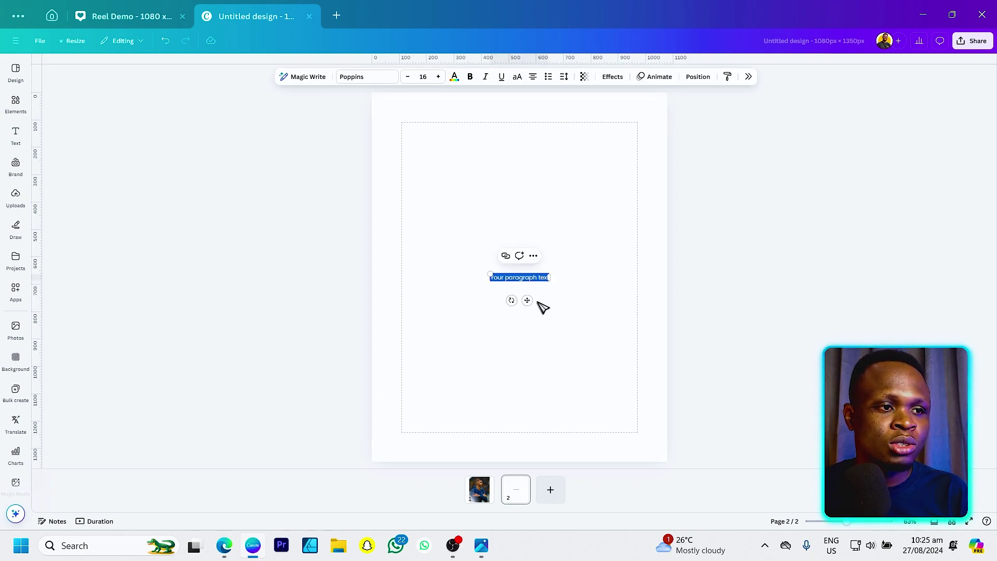
{"action": "left_click_drag", "start_coordinate": [529, 301], "coordinate": [475, 179]}
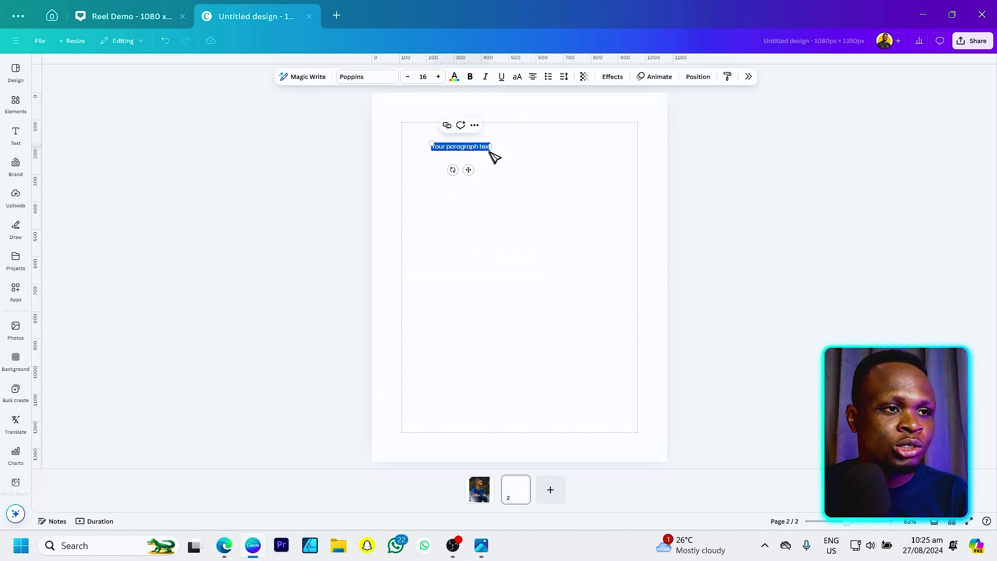
{"action": "left_click_drag", "start_coordinate": [488, 150], "coordinate": [624, 252]}
{"action": "type", "text": "MA"}
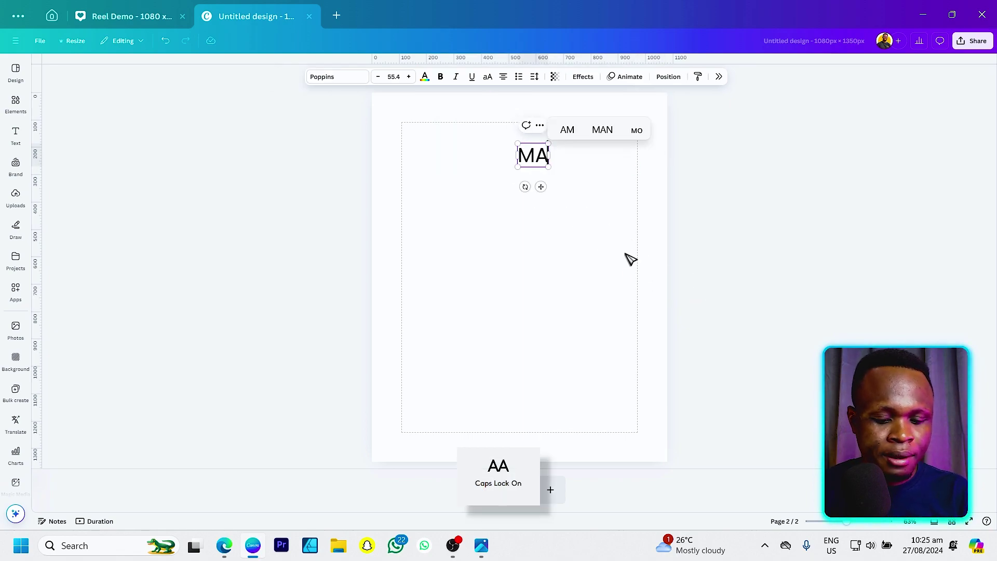
{"action": "type", "text": "TCHDAY"}
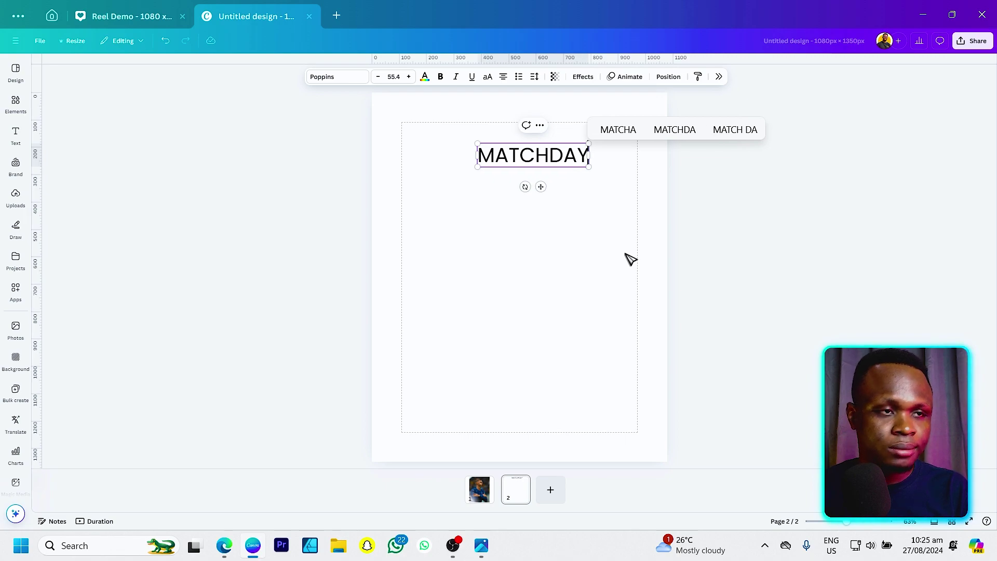
Step: Apply the Champion Gothic font to the MATCHDAY text and enlarge it to about size 158
{"action": "key", "text": "ctrl+a"}
{"action": "key", "text": "ctrl+shift+f"}
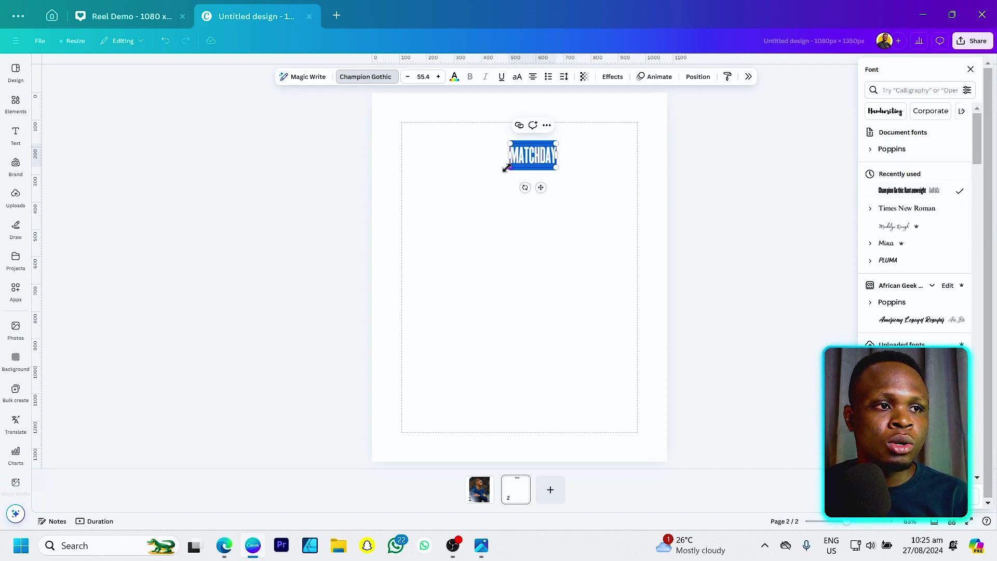
{"action": "left_click_drag", "start_coordinate": [507, 168], "coordinate": [443, 254]}
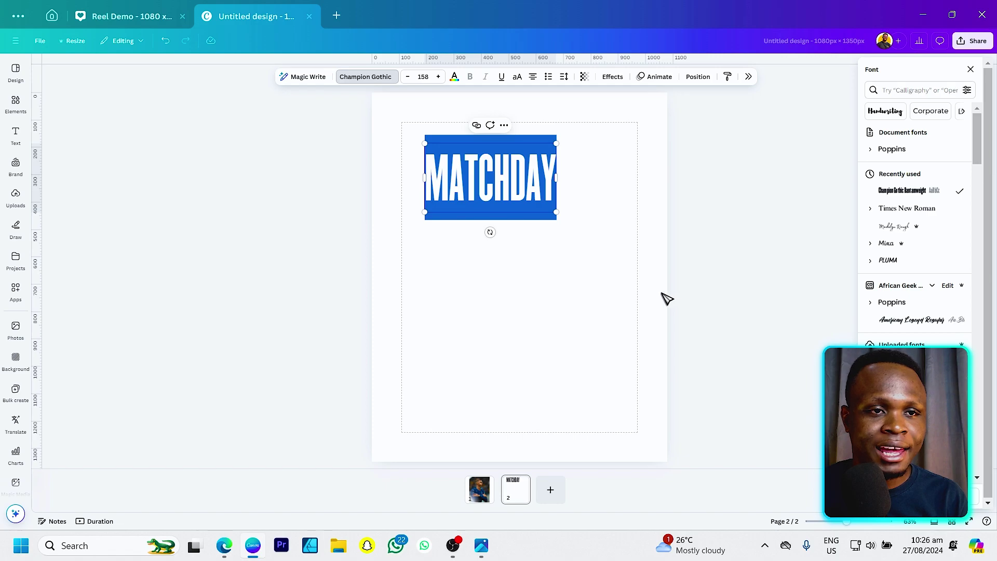
Step: Enlarge the MATCHDAY title to about size 288 so it spans the margins, and centre it horizontally on the page
{"action": "left_click_drag", "start_coordinate": [587, 255], "coordinate": [613, 297]}
{"action": "left_click_drag", "start_coordinate": [424, 255], "coordinate": [399, 274]}
{"action": "left_click", "coordinate": [485, 356]}
{"action": "left_click", "coordinate": [572, 266]}
{"action": "left_click", "coordinate": [402, 126]}
{"action": "left_click_drag", "start_coordinate": [512, 177], "coordinate": [488, 167]}
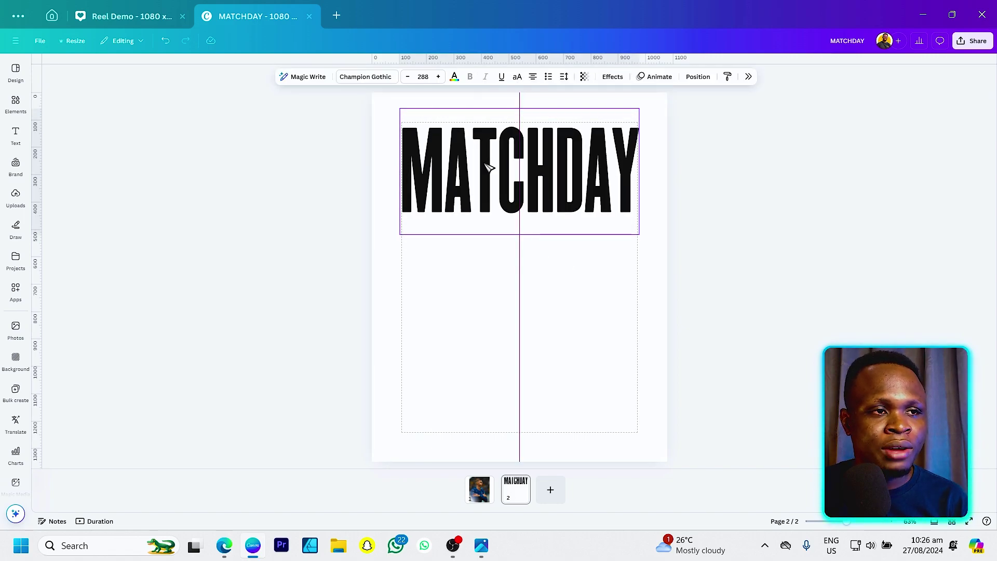
Step: Insert a rectangle below the title and fit it to the left and lower margins, about 590 × 750 px
{"action": "left_click", "coordinate": [565, 320]}
{"action": "key", "text": "r"}
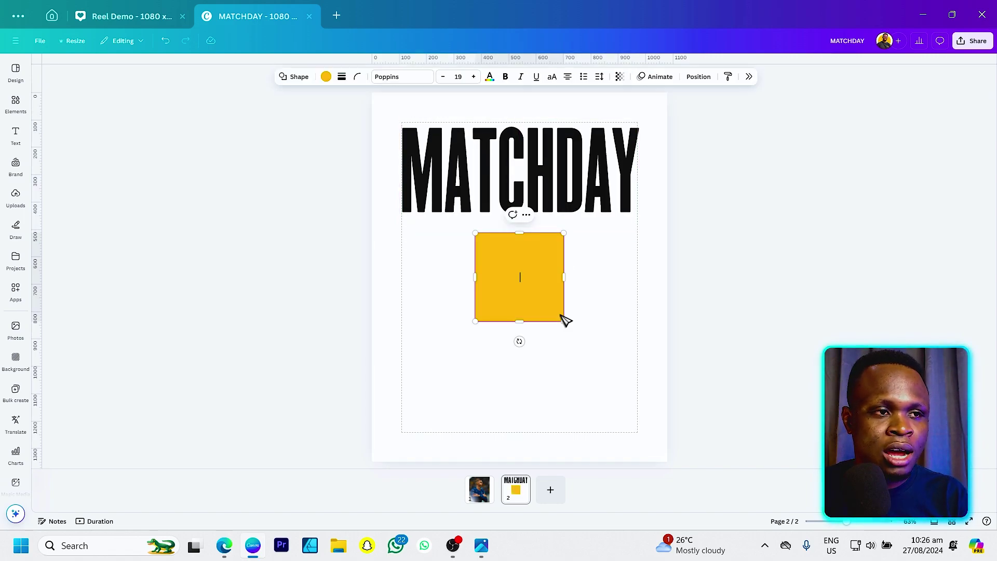
{"action": "left_click_drag", "start_coordinate": [540, 299], "coordinate": [473, 296]}
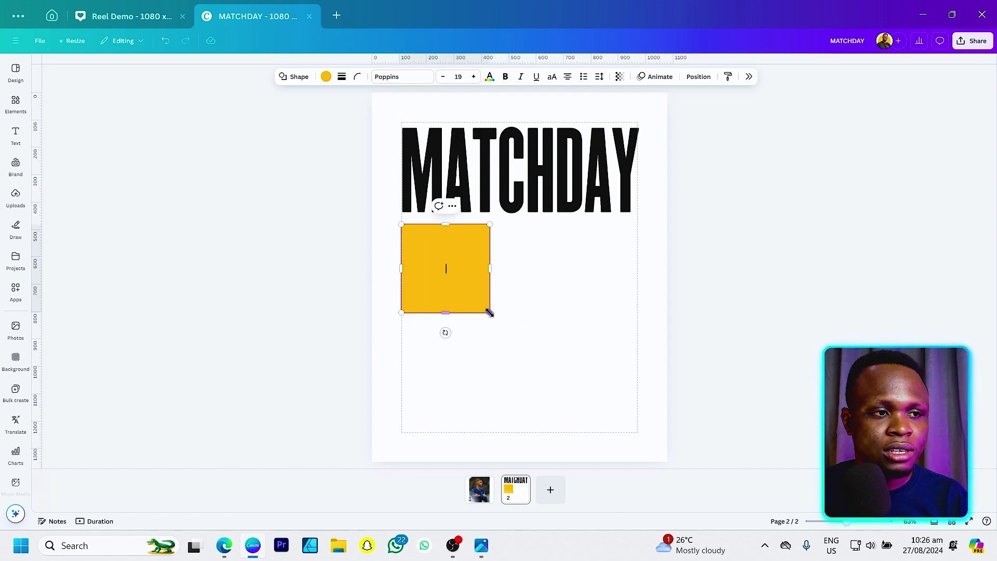
{"action": "left_click_drag", "start_coordinate": [500, 341], "coordinate": [546, 427]}
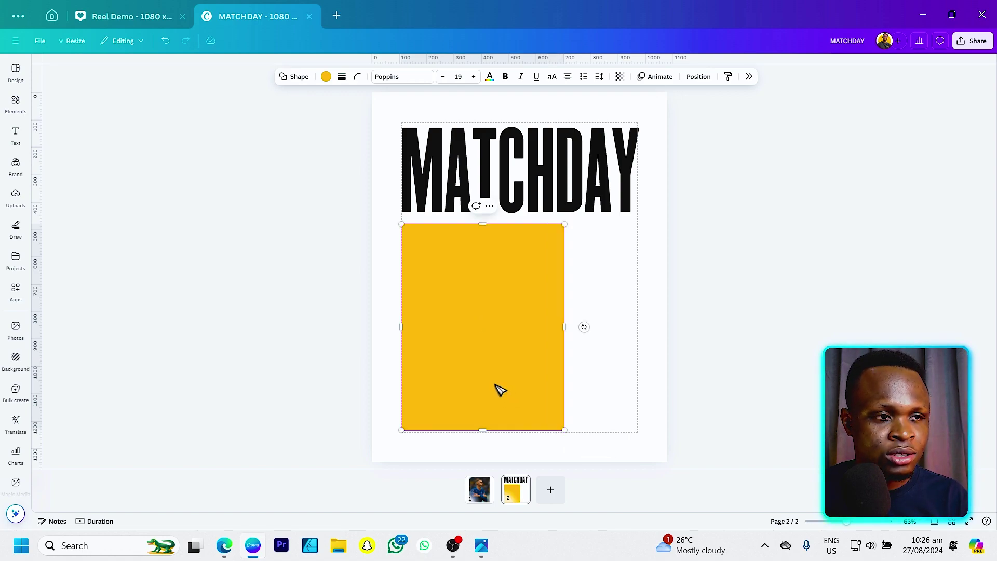
{"action": "mouse_move", "coordinate": [495, 384]}
{"action": "left_mouse_down"}
{"action": "mouse_move", "coordinate": [515, 380]}
{"action": "mouse_move", "coordinate": [502, 392]}
{"action": "left_mouse_up"}
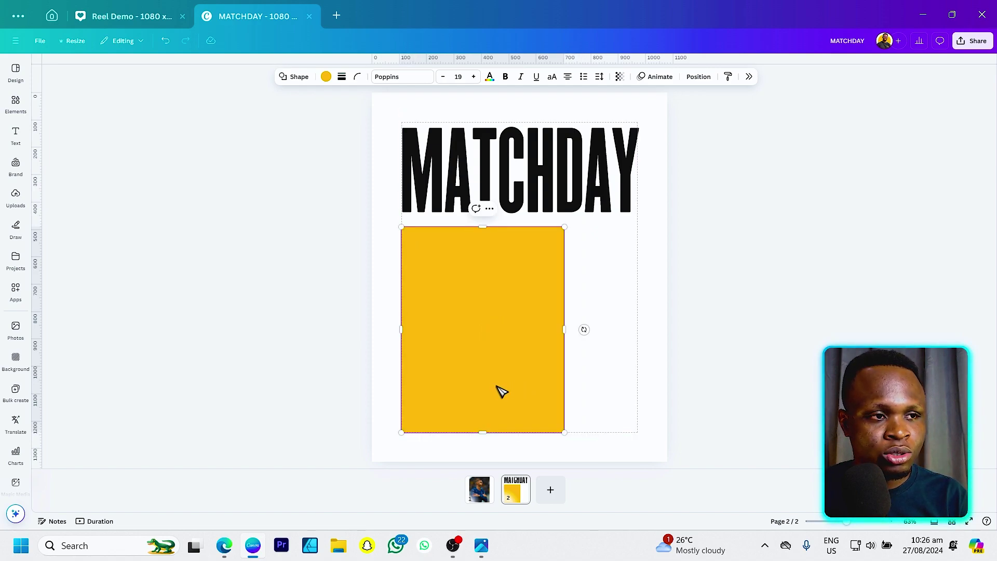
{"action": "left_click", "coordinate": [613, 378]}
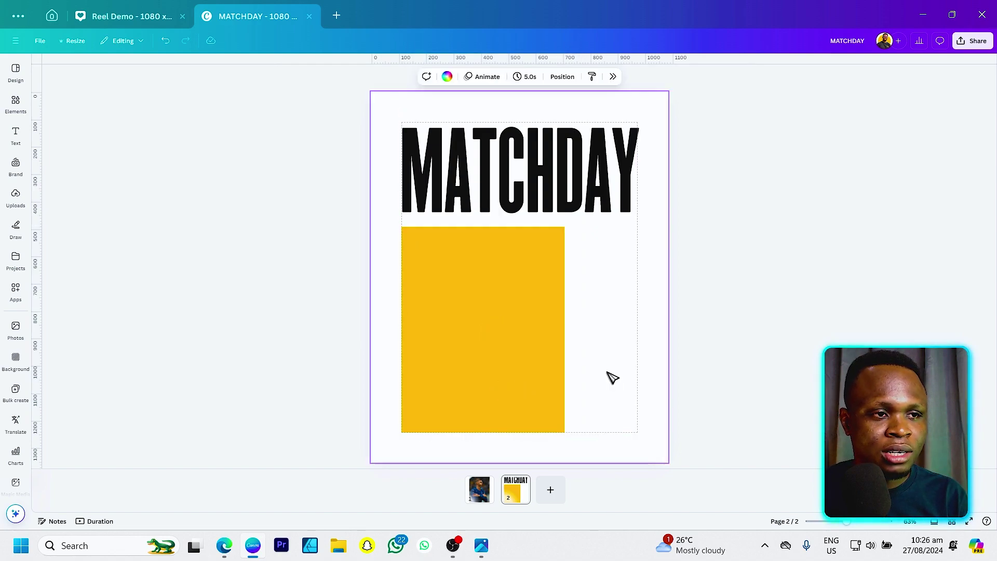
Step: Duplicate the large rectangle and reduce the copy to a small, nearly square block beside its upper right edge
{"action": "left_click", "coordinate": [532, 375]}
{"action": "key", "text": "ctrl+d"}
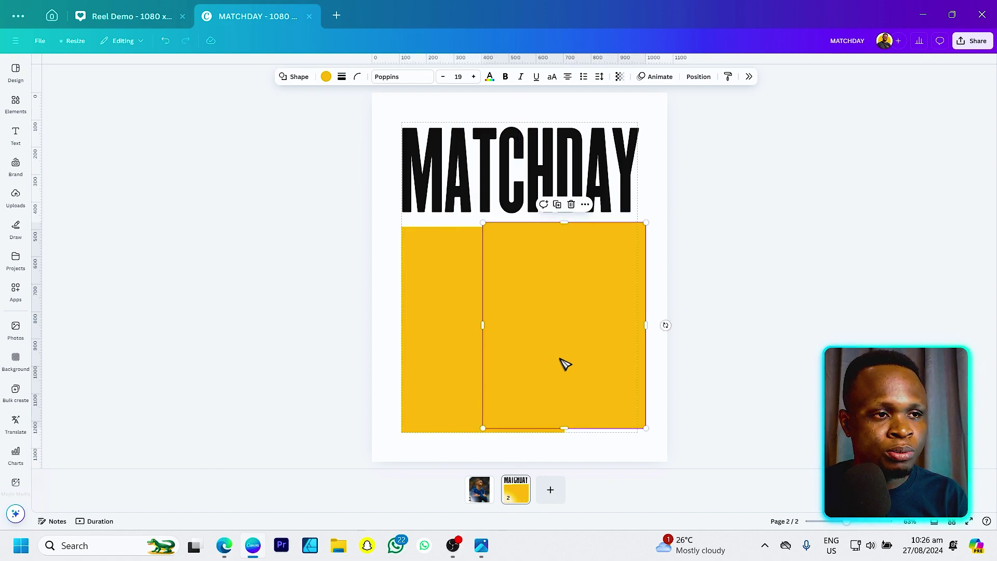
{"action": "left_click_drag", "start_coordinate": [480, 325], "coordinate": [571, 329]}
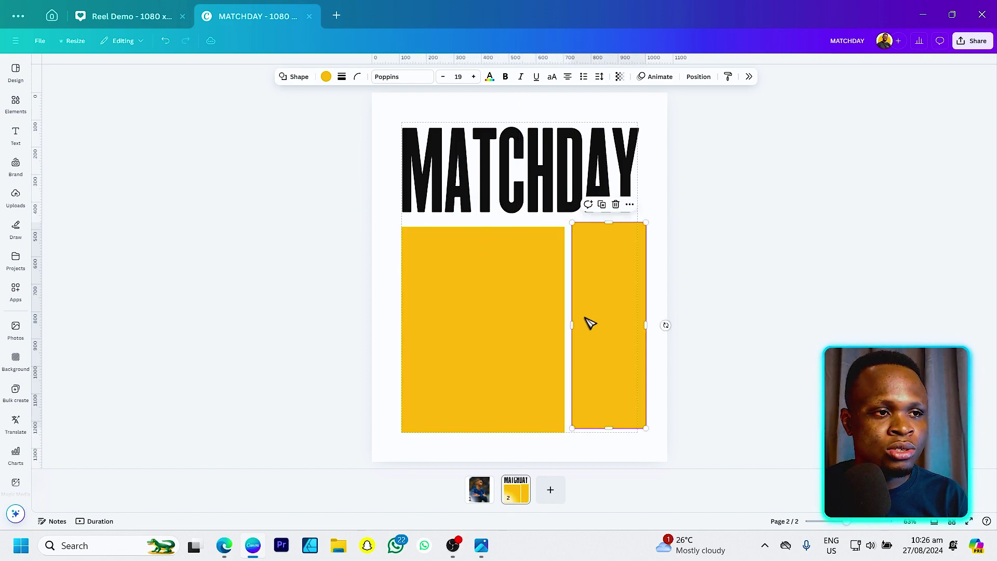
{"action": "left_click_drag", "start_coordinate": [603, 432], "coordinate": [622, 290]}
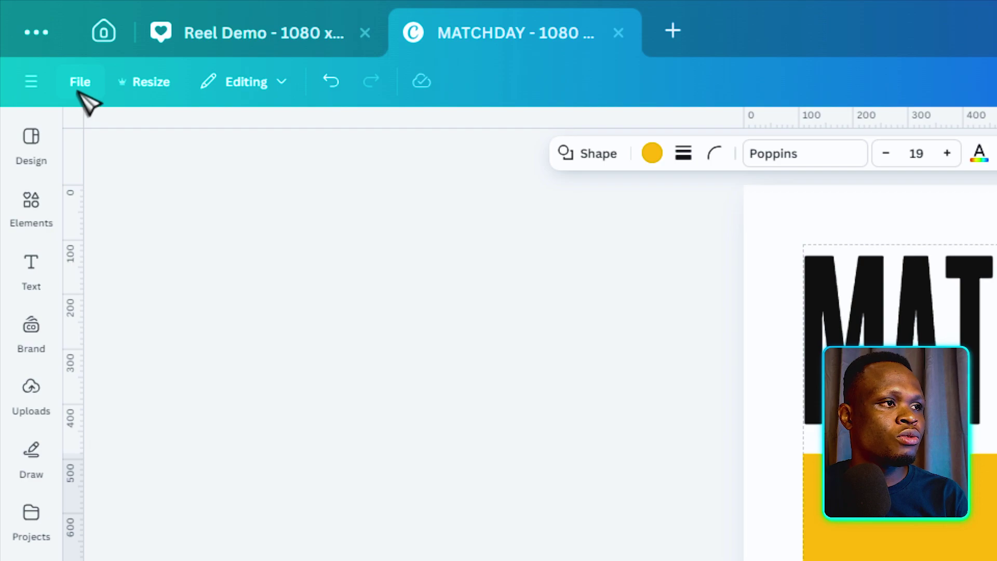
Step: Hide the page margins and show them again
{"action": "left_click", "coordinate": [39, 44]}
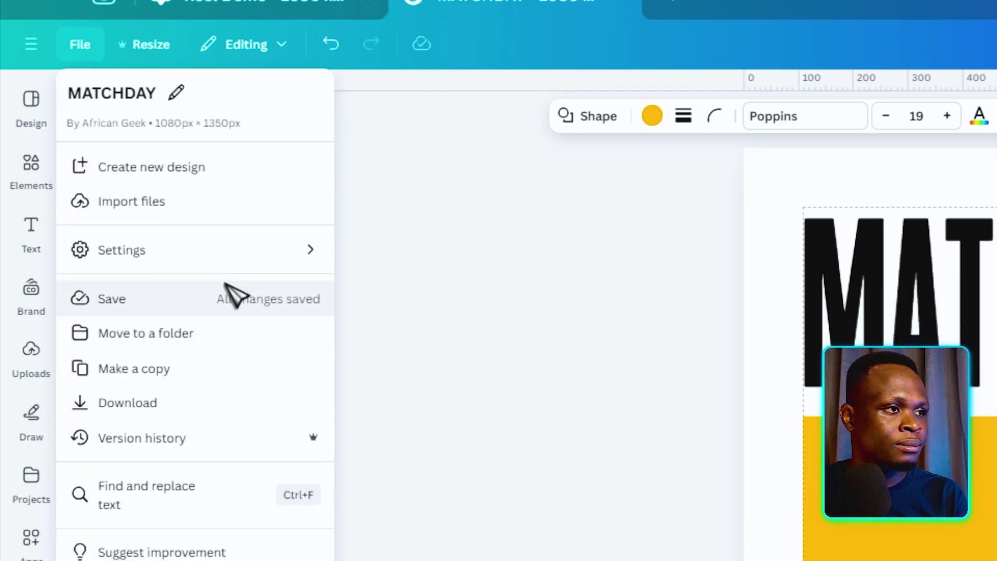
{"action": "mouse_move", "coordinate": [226, 291]}
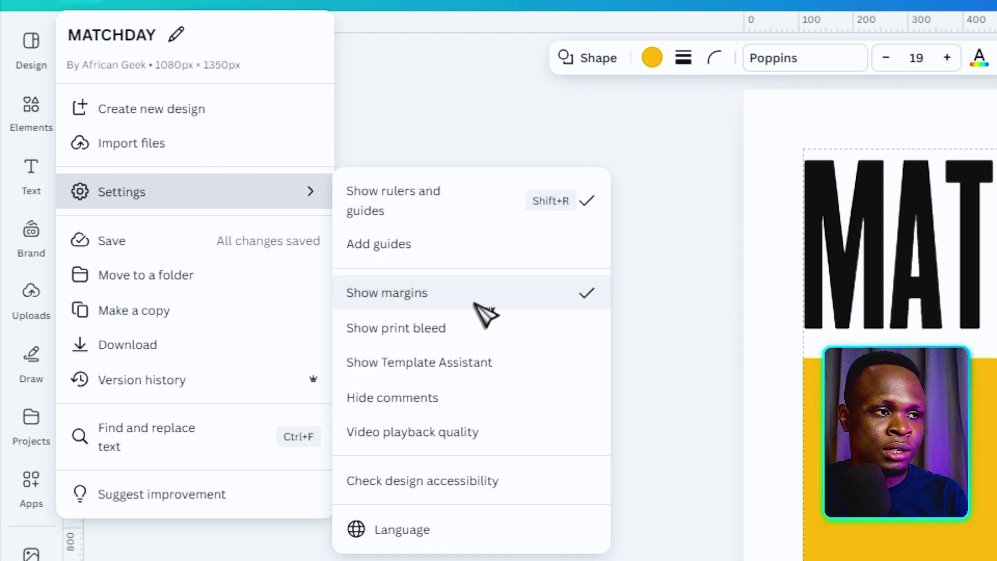
{"action": "left_click", "coordinate": [474, 304]}
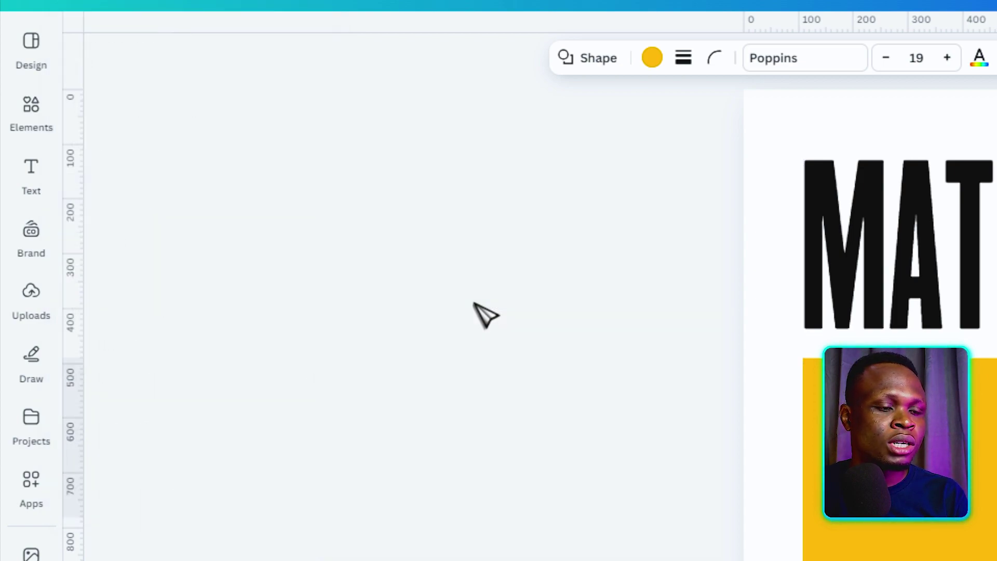
{"action": "left_click", "coordinate": [88, 75]}
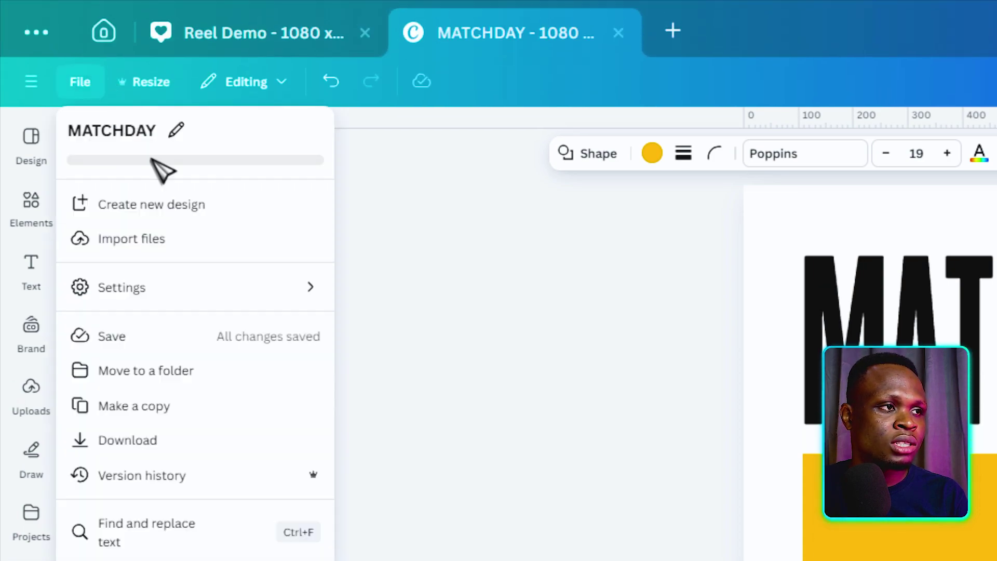
{"action": "mouse_move", "coordinate": [238, 267]}
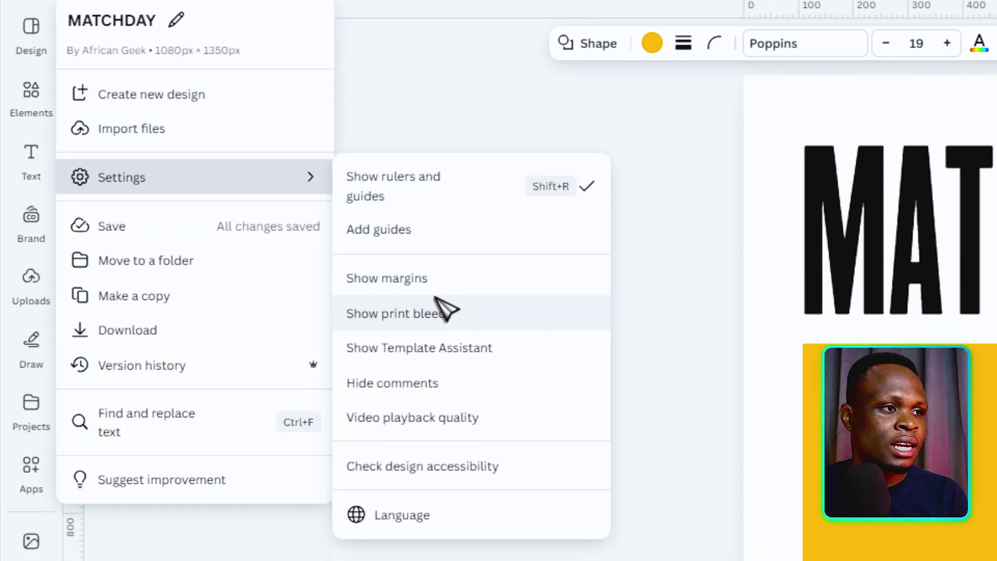
{"action": "left_click", "coordinate": [436, 279]}
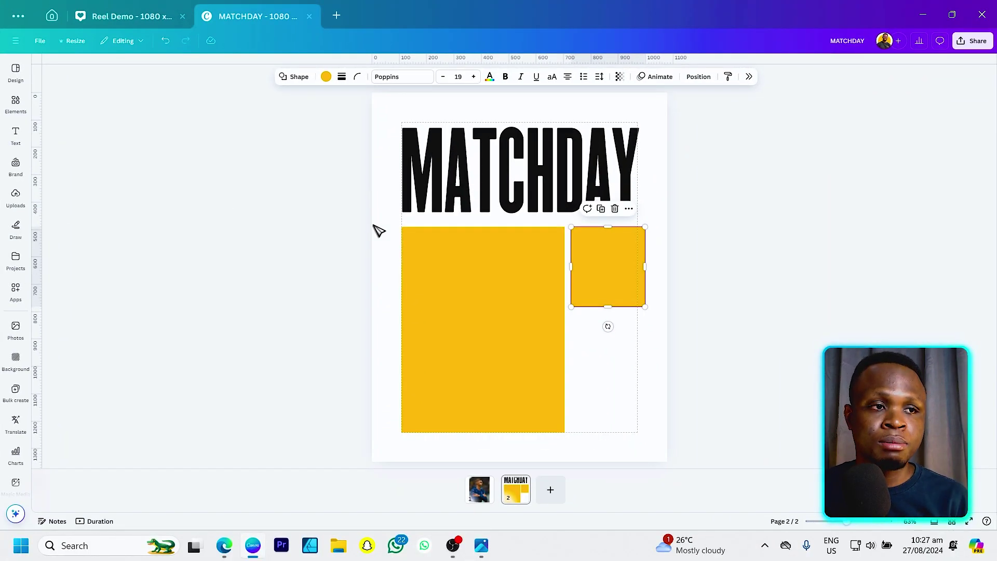
Step: Narrow the small block to end at the right margin and shorten it to about 260 px high
{"action": "left_click_drag", "start_coordinate": [644, 266], "coordinate": [638, 266]}
{"action": "left_click_drag", "start_coordinate": [608, 307], "coordinate": [604, 298]}
{"action": "key", "text": "Escape"}
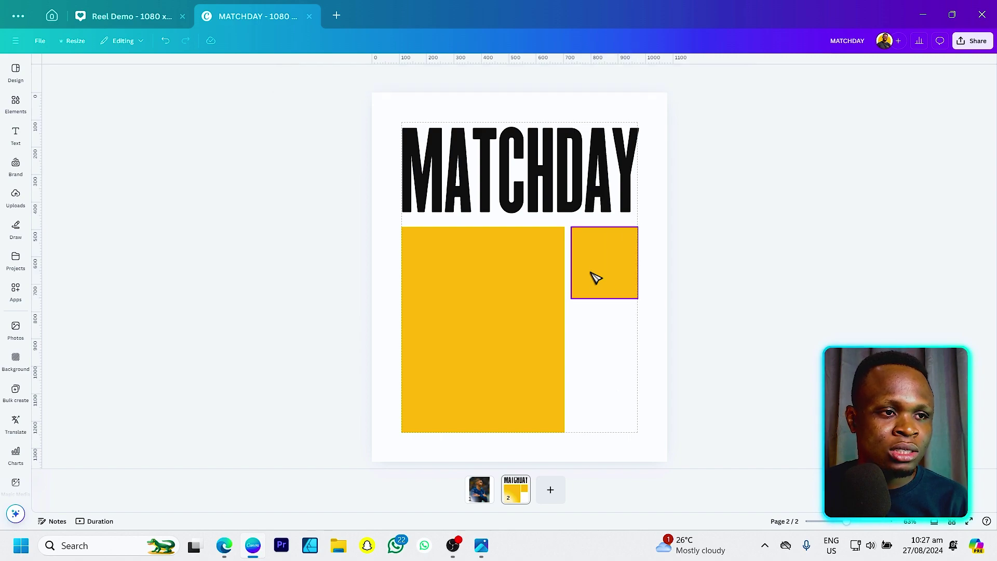
Step: Duplicate the small block twice and stack the copies below it in a column with even gaps
{"action": "left_click", "coordinate": [601, 270]}
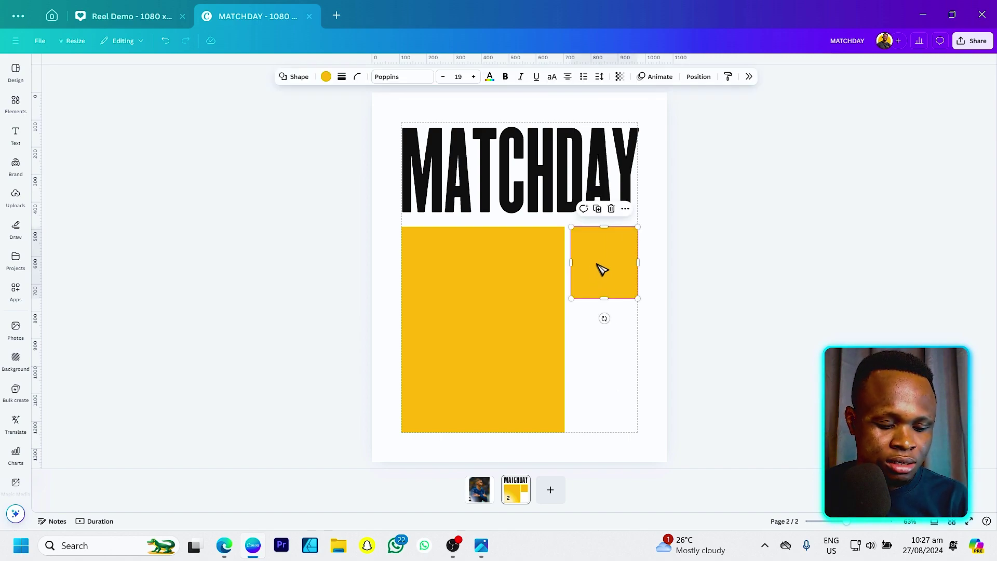
{"action": "key", "text": "ctrl+d"}
{"action": "left_click_drag", "start_coordinate": [599, 265], "coordinate": [601, 336]}
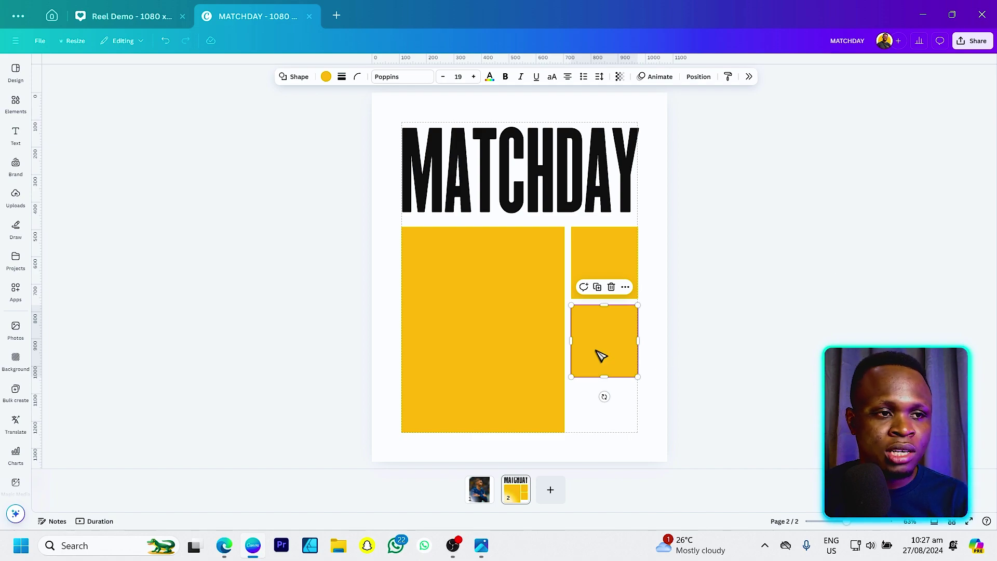
{"action": "key", "text": "ctrl+d"}
{"action": "left_click_drag", "start_coordinate": [601, 354], "coordinate": [598, 434]}
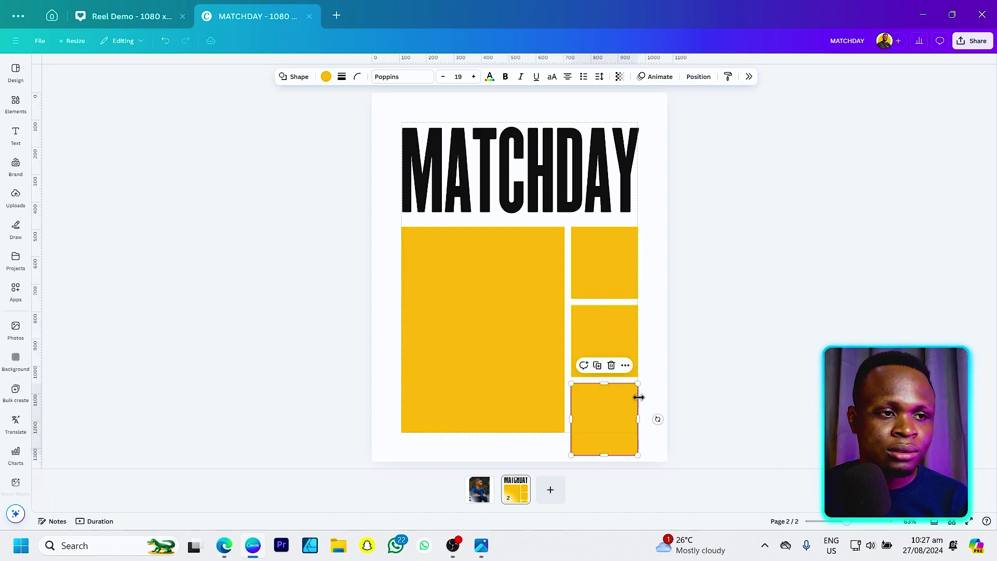
{"action": "left_click", "coordinate": [667, 273]}
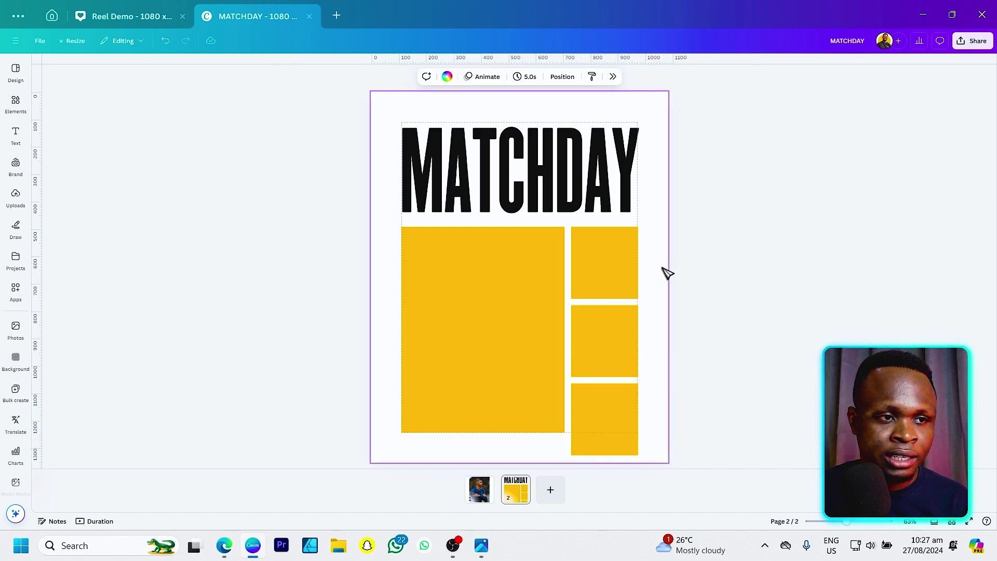
Step: Shrink the three stacked blocks together vertically so the column ends level with the large rectangle at the lower margin
{"action": "left_click", "coordinate": [525, 310]}
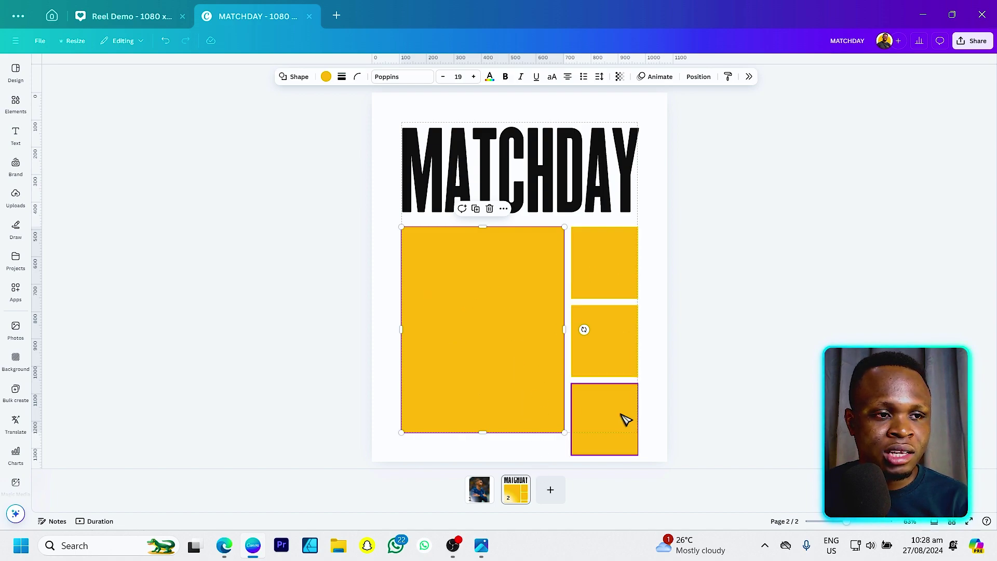
{"action": "left_click_drag", "start_coordinate": [657, 241], "coordinate": [601, 432]}
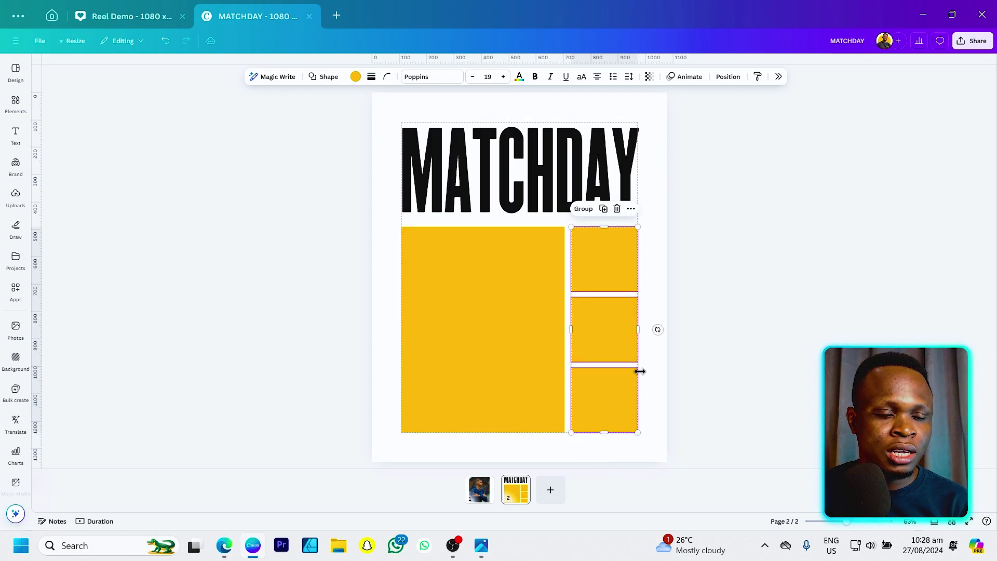
{"action": "left_click", "coordinate": [657, 361]}
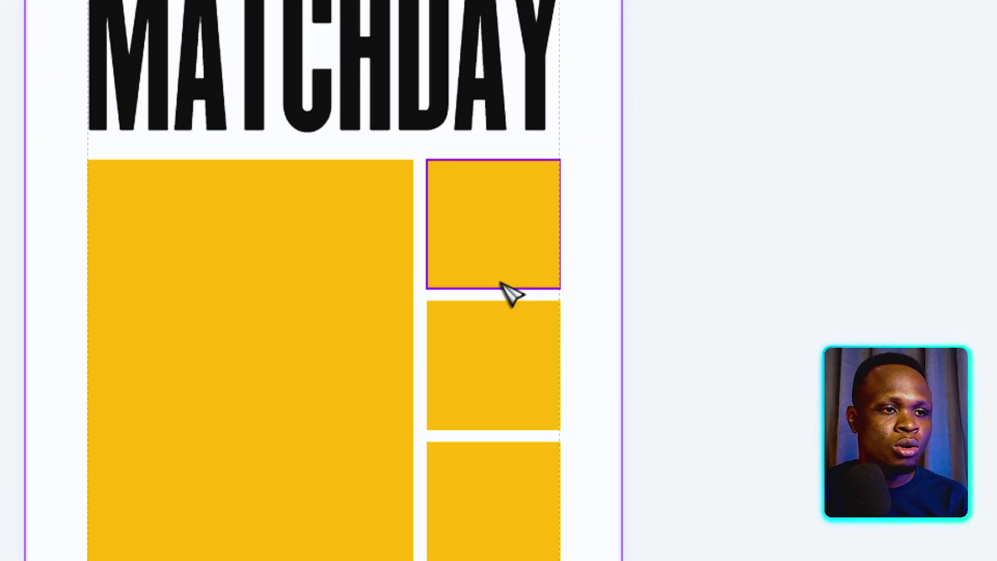
Step: Measure the vertical gaps between the three small blocks and the horizontal gap to the large rectangle
{"action": "left_click", "coordinate": [511, 263]}
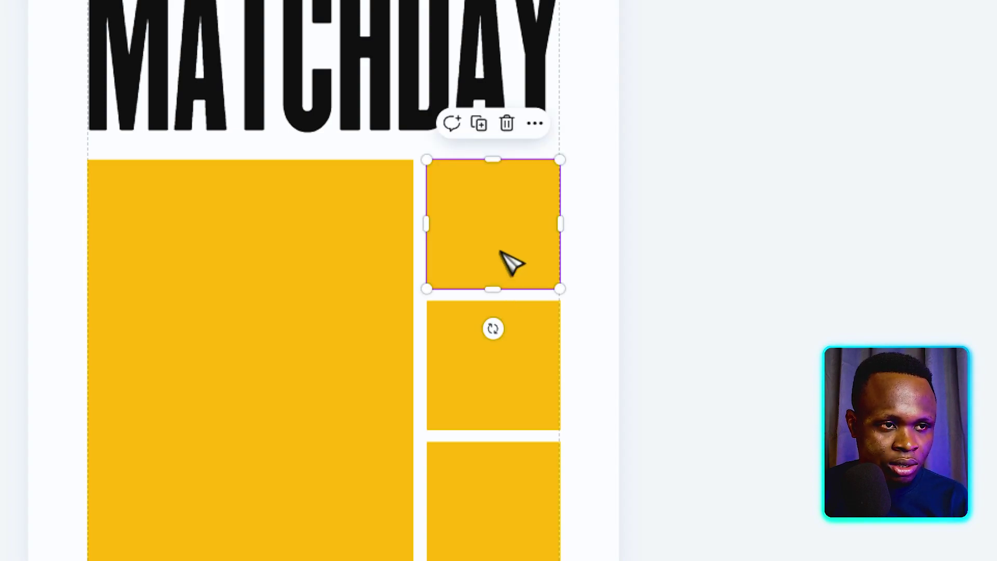
{"action": "key", "text": "alt"}
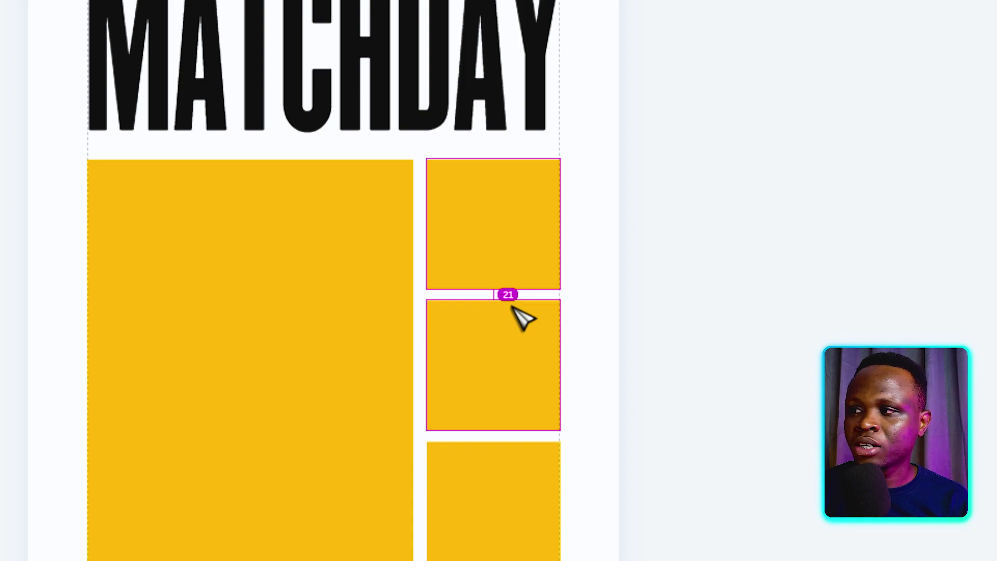
{"action": "left_click", "coordinate": [524, 395]}
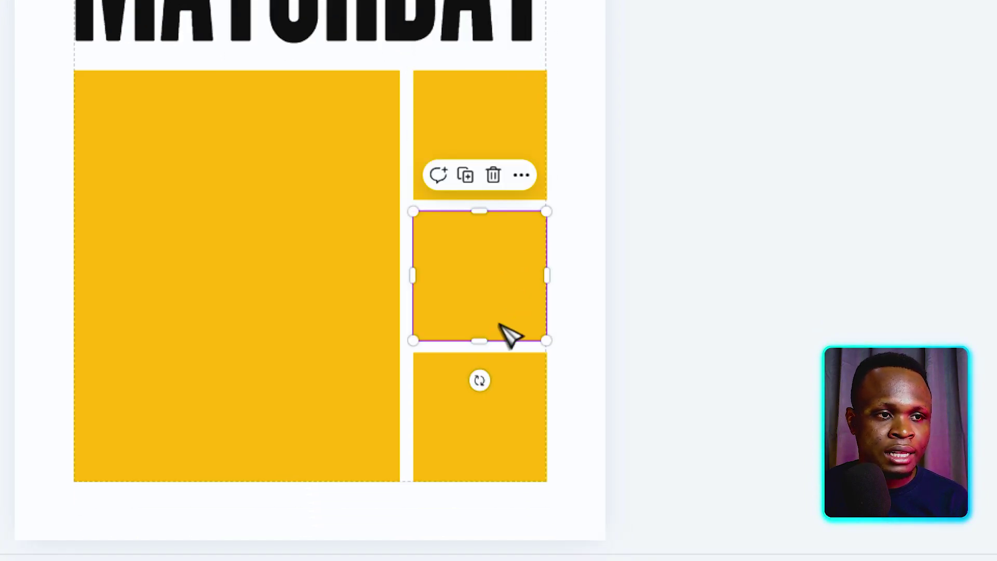
{"action": "key", "text": "alt"}
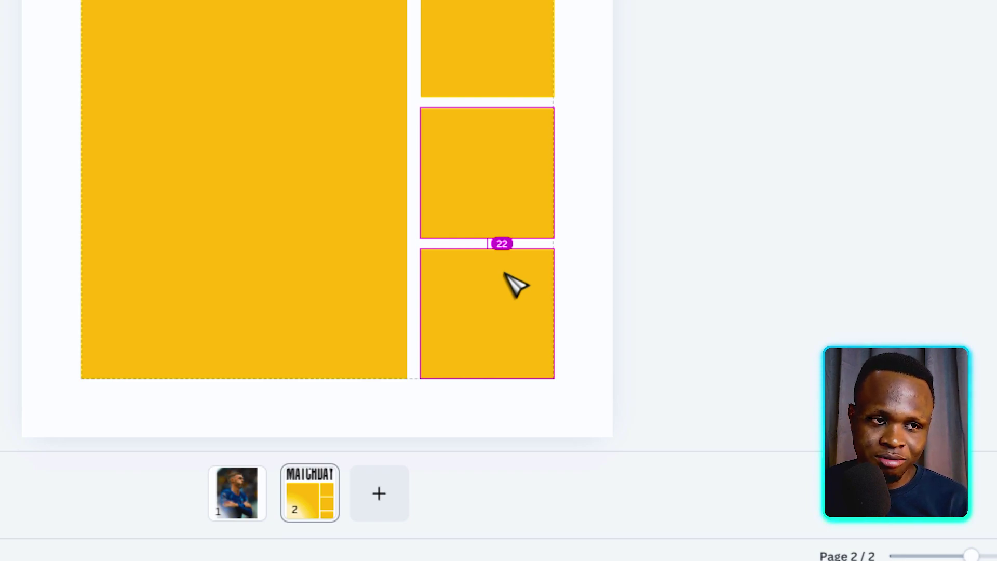
{"action": "left_click_drag", "start_coordinate": [529, 110], "coordinate": [528, 112]}
{"action": "left_click", "coordinate": [500, 303]}
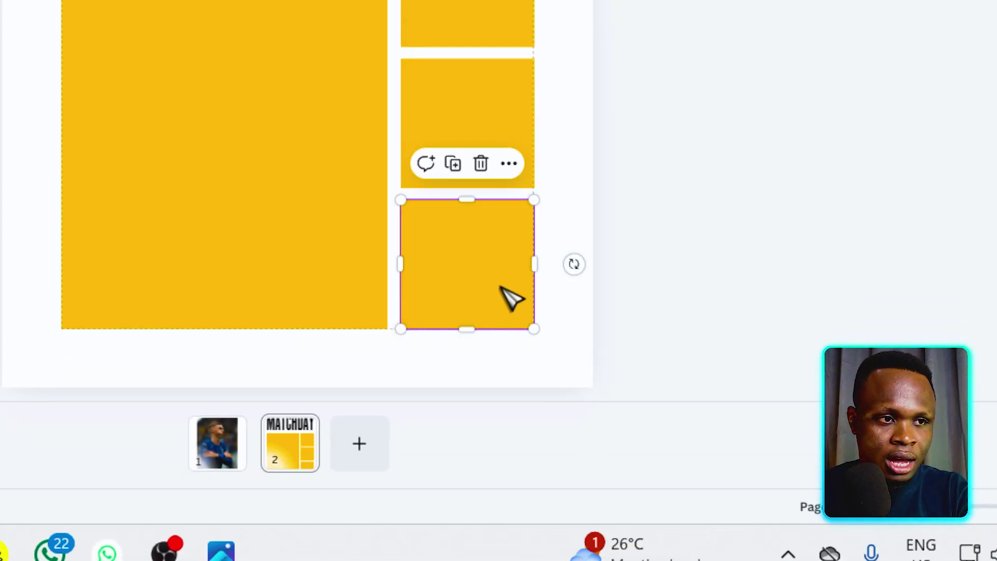
{"action": "left_click", "coordinate": [500, 287]}
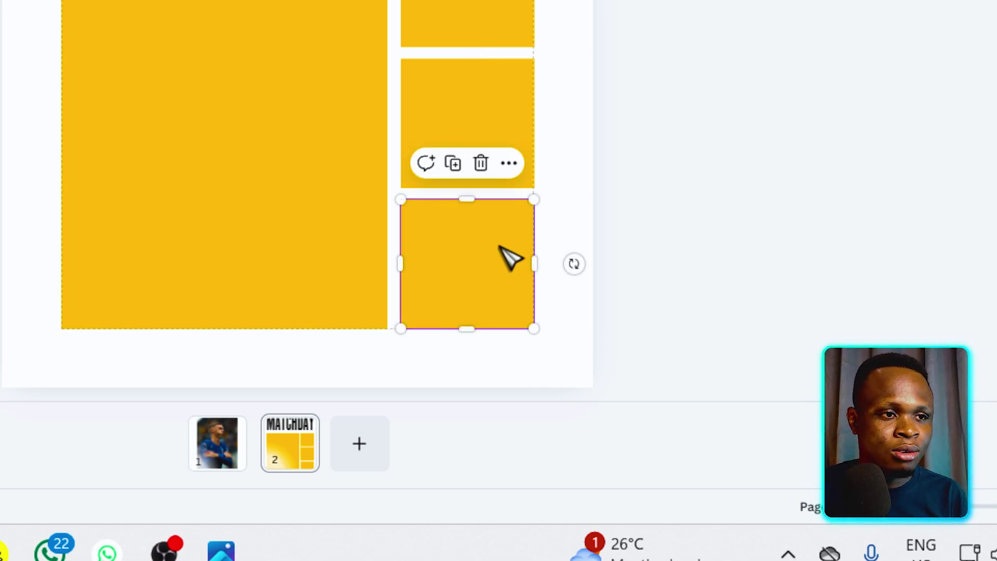
{"action": "left_click_drag", "start_coordinate": [505, 201], "coordinate": [512, 119]}
{"action": "left_click_drag", "start_coordinate": [518, 227], "coordinate": [503, 111]}
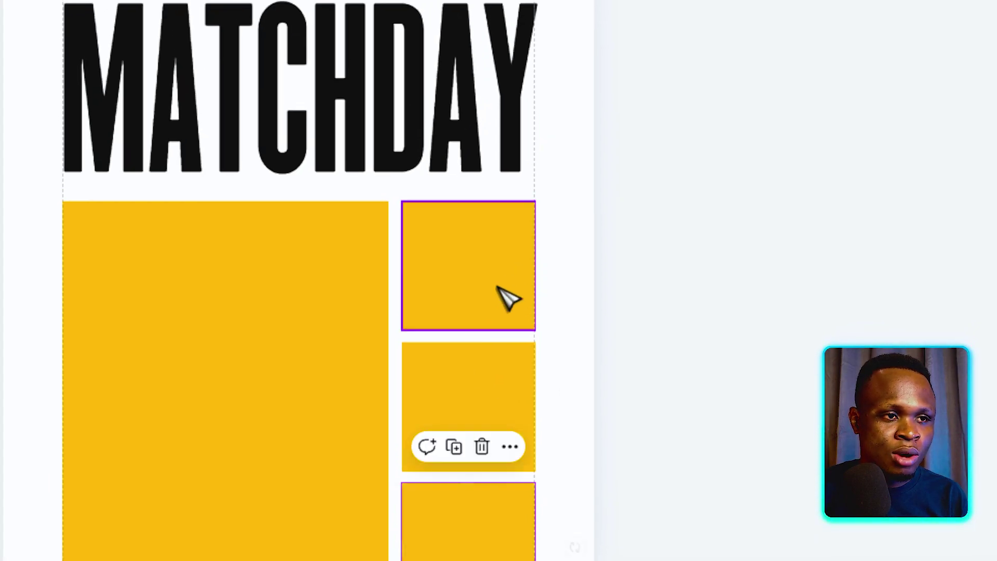
{"action": "left_click_drag", "start_coordinate": [529, 369], "coordinate": [509, 360]}
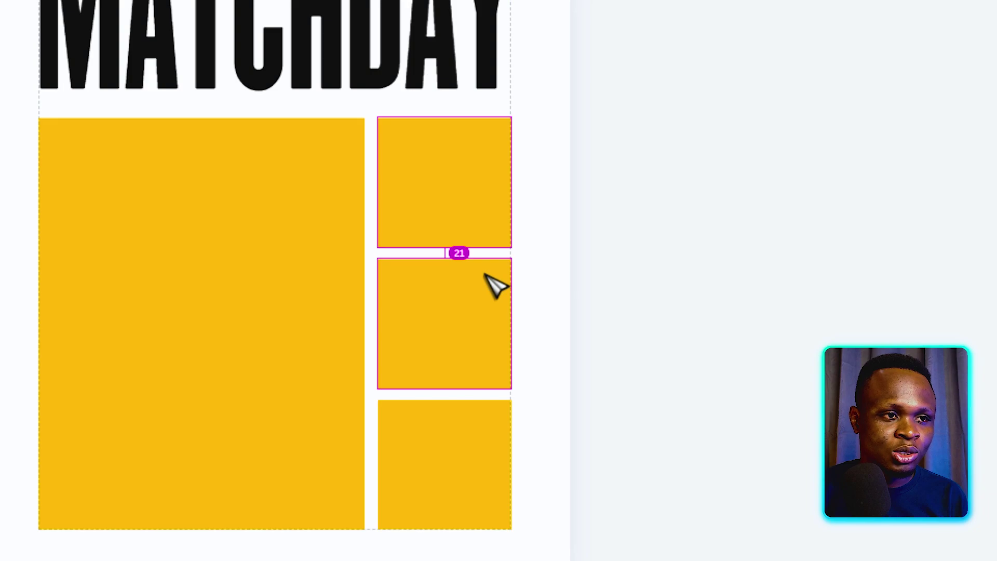
{"action": "left_click_drag", "start_coordinate": [491, 284], "coordinate": [446, 184]}
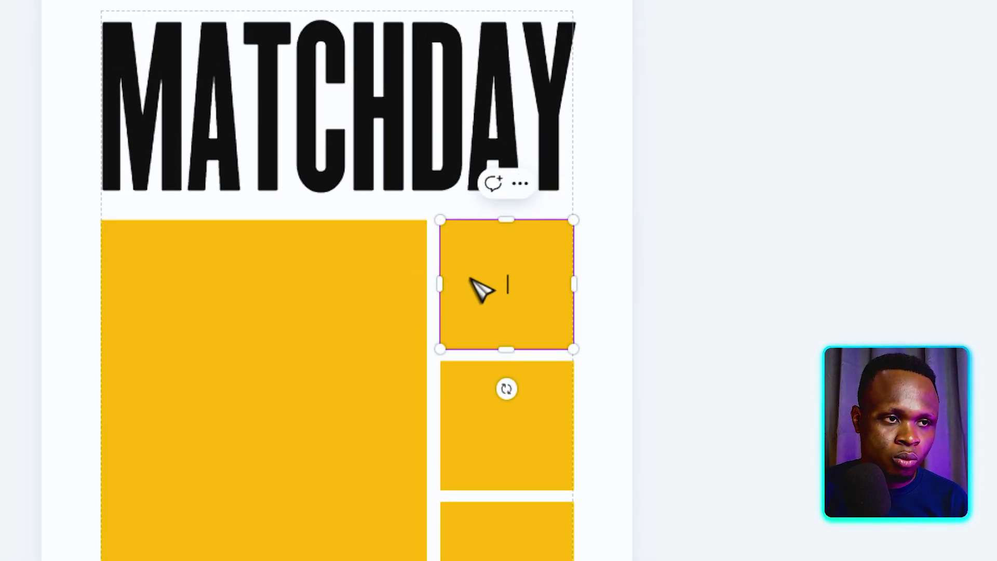
{"action": "key", "text": "alt"}
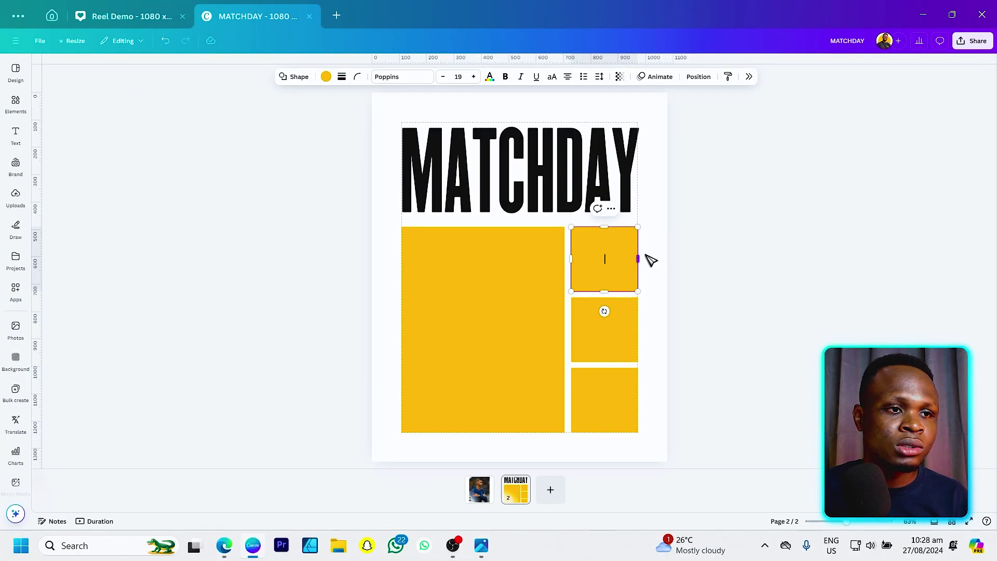
Step: Shift the three small blocks together slightly toward the large rectangle to match the horizontal gap to the vertical gaps
{"action": "mouse_move", "coordinate": [649, 249]}
{"action": "left_mouse_down"}
{"action": "mouse_move", "coordinate": [652, 374]}
{"action": "mouse_move", "coordinate": [621, 416]}
{"action": "mouse_move", "coordinate": [595, 420]}
{"action": "left_mouse_up"}
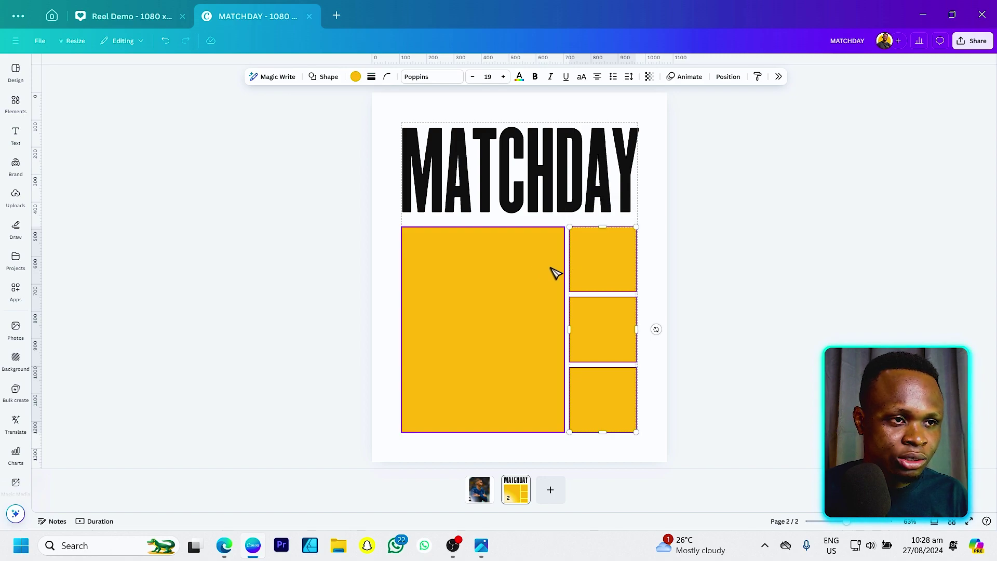
{"action": "left_click_drag", "start_coordinate": [554, 272], "coordinate": [555, 274]}
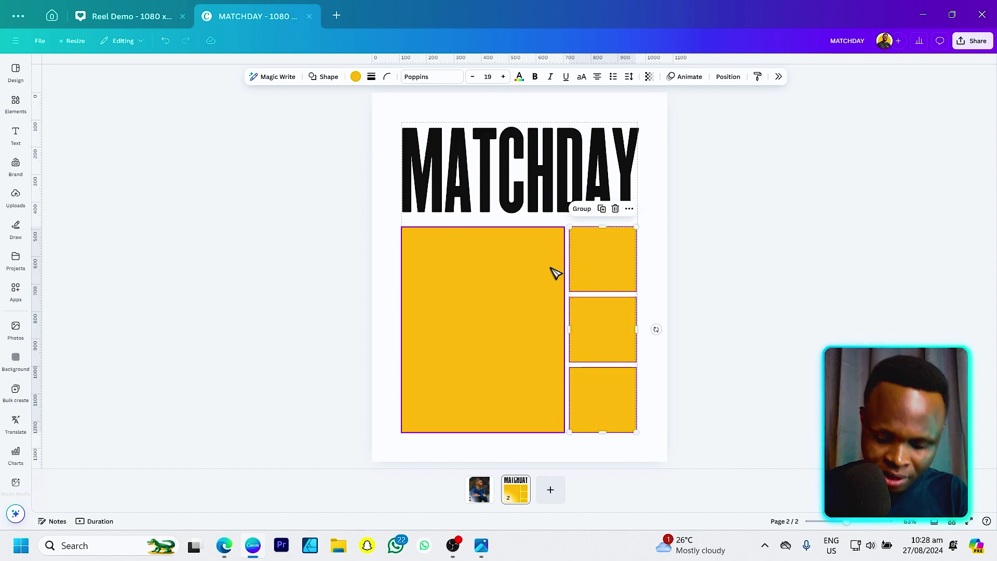
{"action": "left_click", "coordinate": [556, 274]}
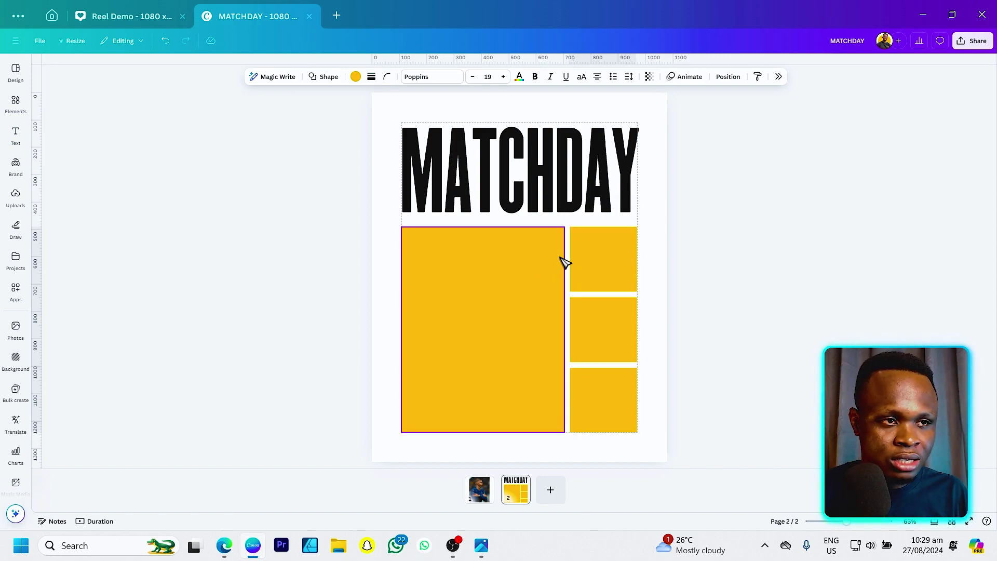
Step: Check the horizontal gap between the large rectangle and the column of small blocks
{"action": "left_click_drag", "start_coordinate": [561, 258], "coordinate": [561, 258]}
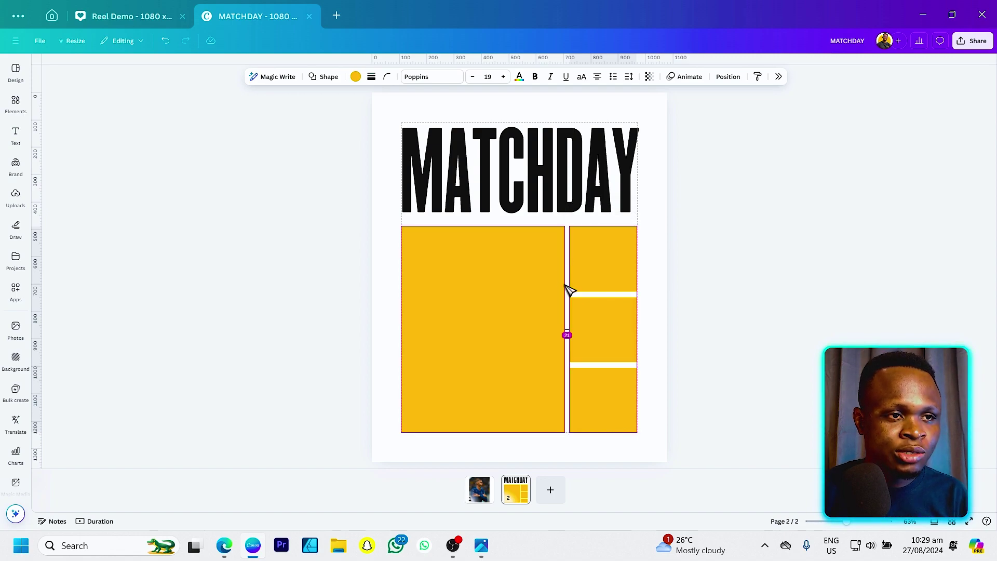
{"action": "left_click_drag", "start_coordinate": [563, 292], "coordinate": [563, 292]}
{"action": "left_click", "coordinate": [371, 337]}
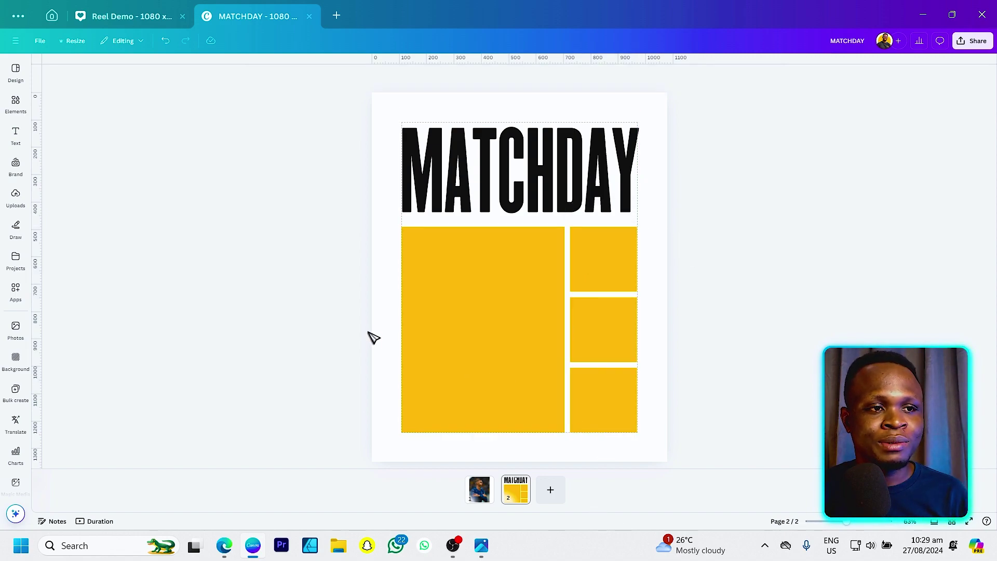
Step: Round the corners of the large rectangle and all three small blocks together to 20
{"action": "left_click_drag", "start_coordinate": [380, 244], "coordinate": [651, 415]}
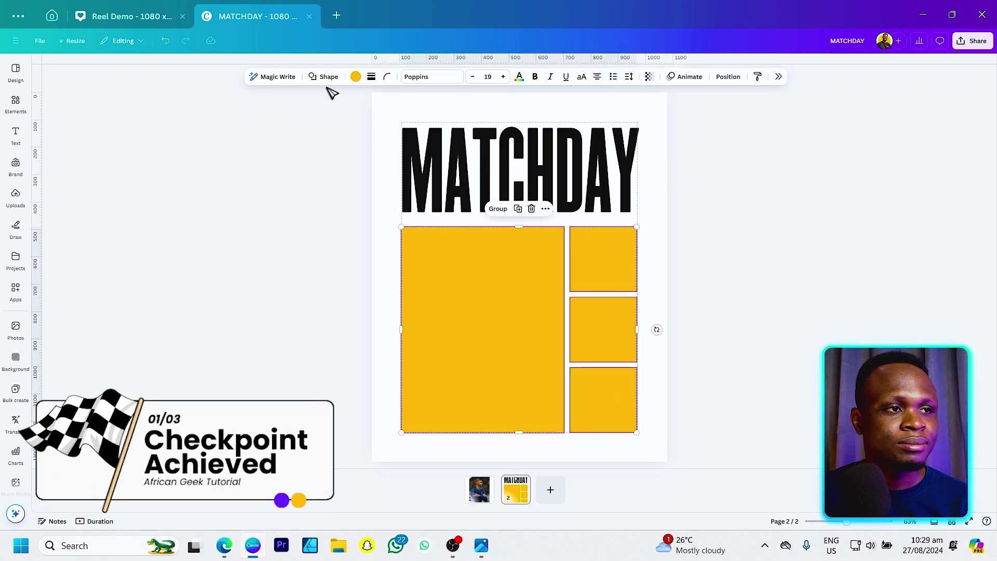
{"action": "left_click", "coordinate": [388, 77]}
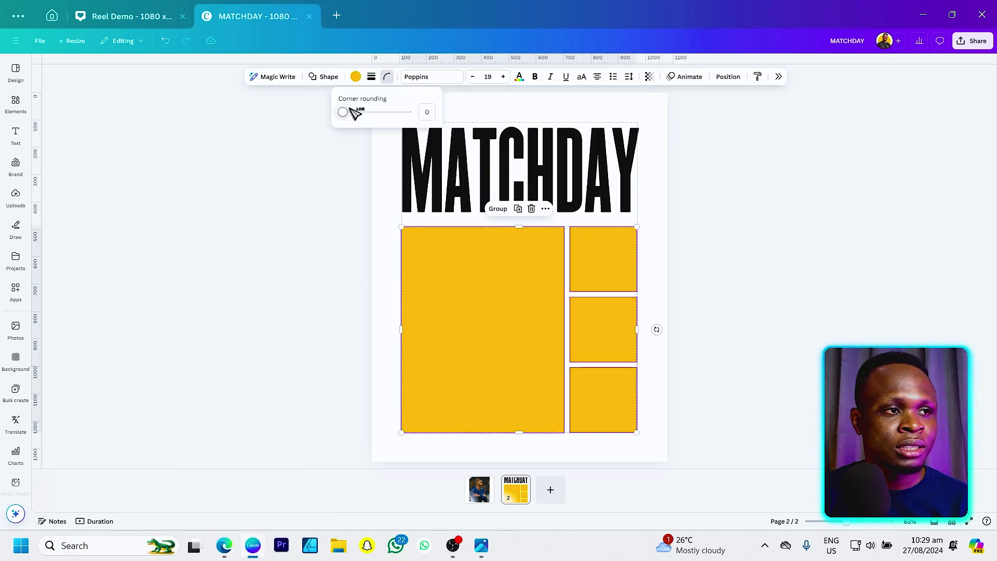
{"action": "left_click_drag", "start_coordinate": [343, 112], "coordinate": [359, 112]}
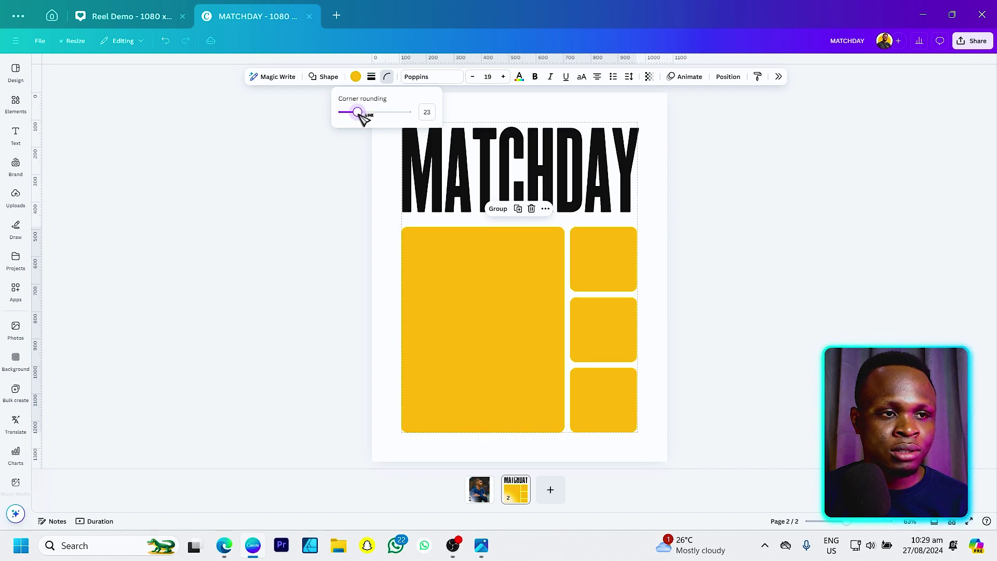
{"action": "left_click", "coordinate": [386, 284]}
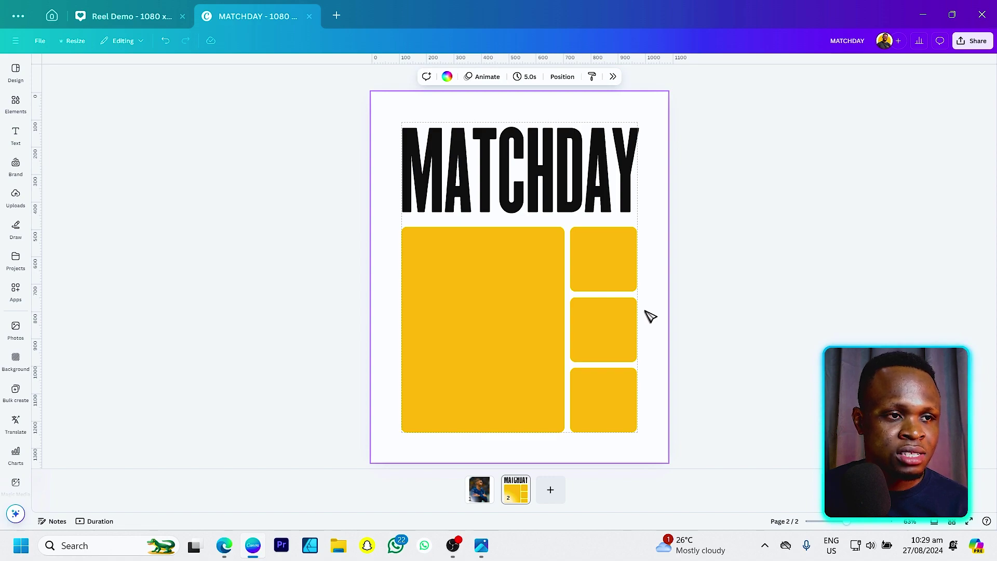
Step: Cut the player photo from page 1 and delete the emptied page
{"action": "left_click", "coordinate": [497, 279]}
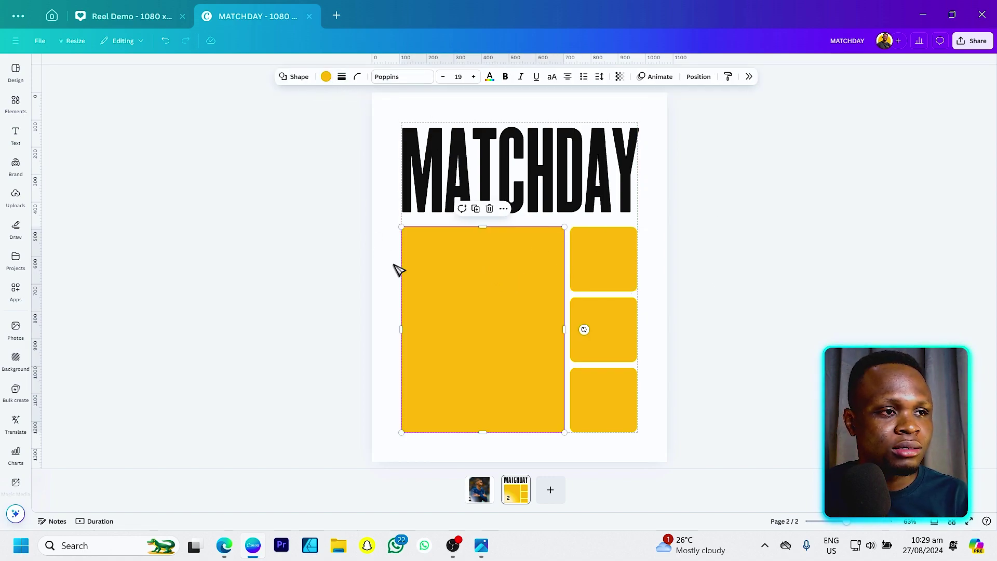
{"action": "left_click", "coordinate": [477, 488]}
{"action": "left_click", "coordinate": [493, 371]}
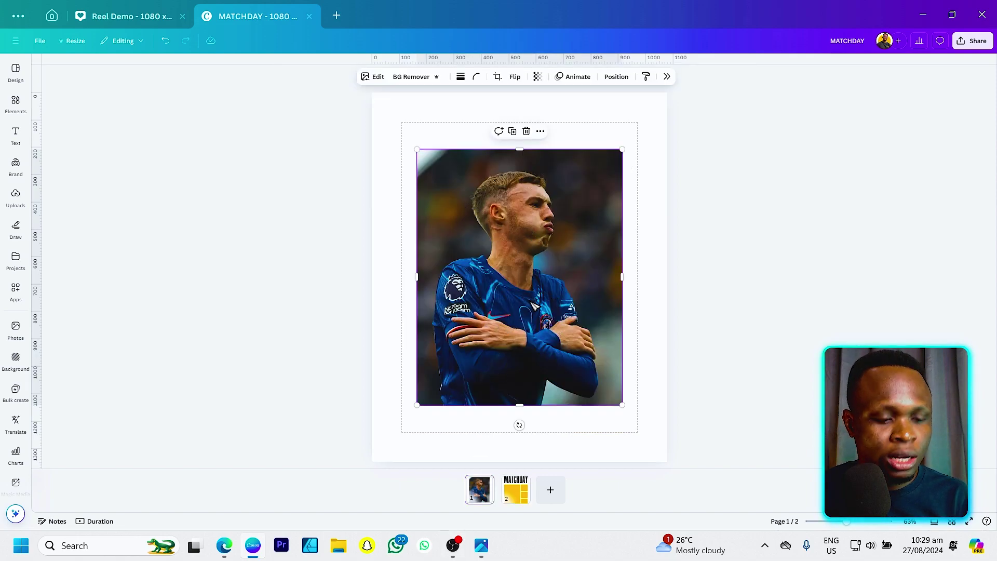
{"action": "key", "text": "Delete"}
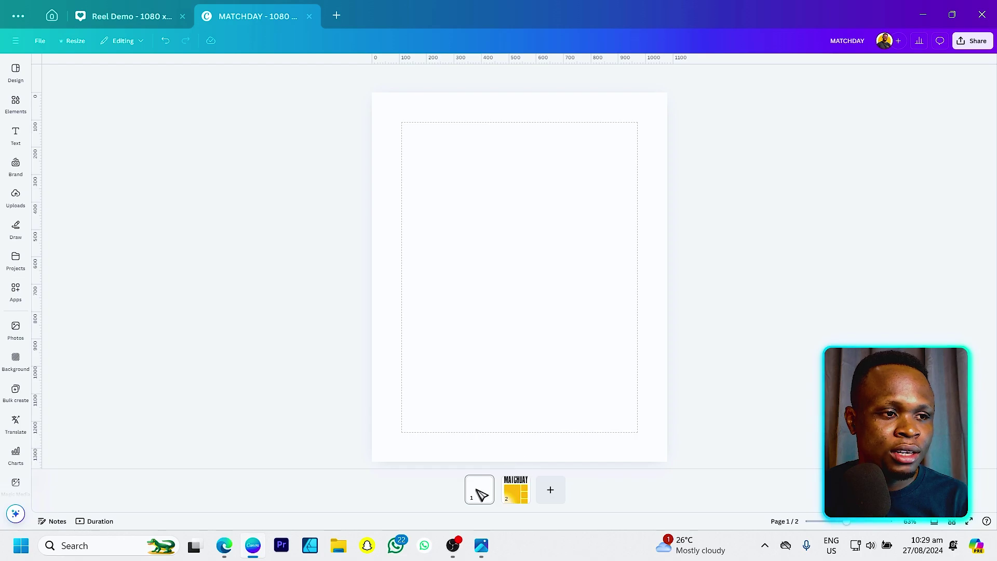
{"action": "key", "text": "Delete"}
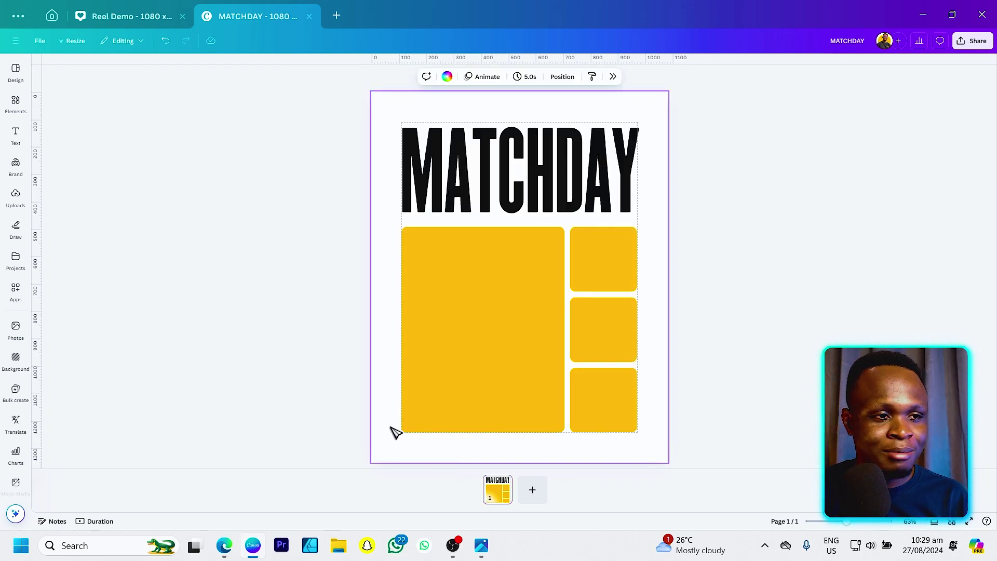
Step: Paste the player photo onto the flyer over the large block, resting on the lower margin, and remove its background with BG Remover
{"action": "key", "text": "ctrl+v"}
{"action": "left_click_drag", "start_coordinate": [547, 353], "coordinate": [546, 378]}
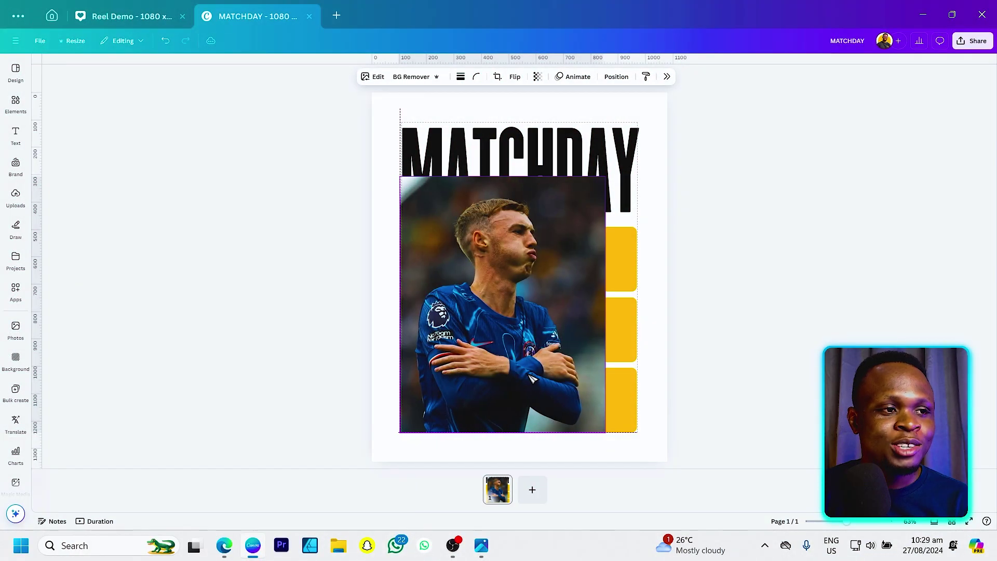
{"action": "left_click_drag", "start_coordinate": [533, 379], "coordinate": [530, 379]}
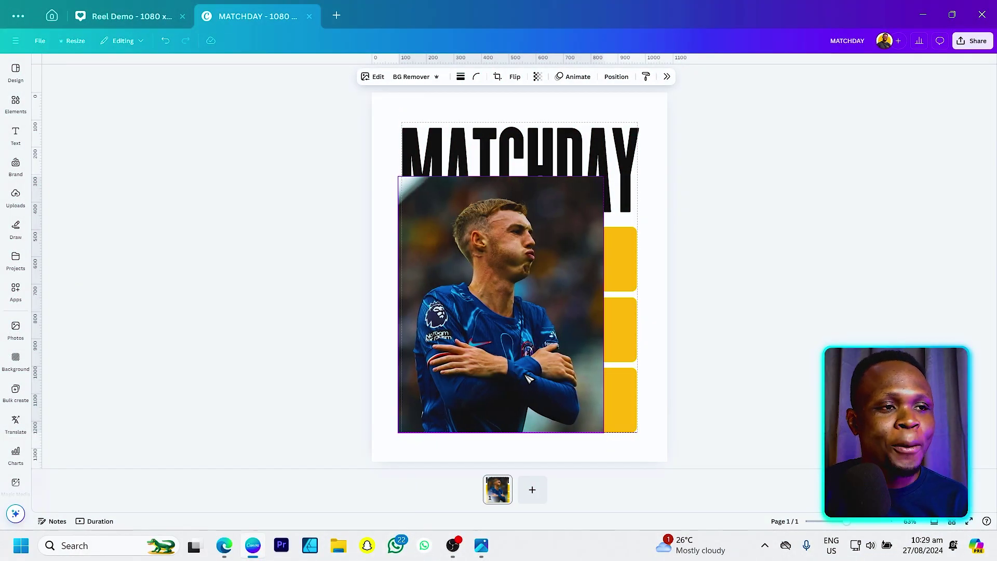
{"action": "left_click", "coordinate": [430, 77]}
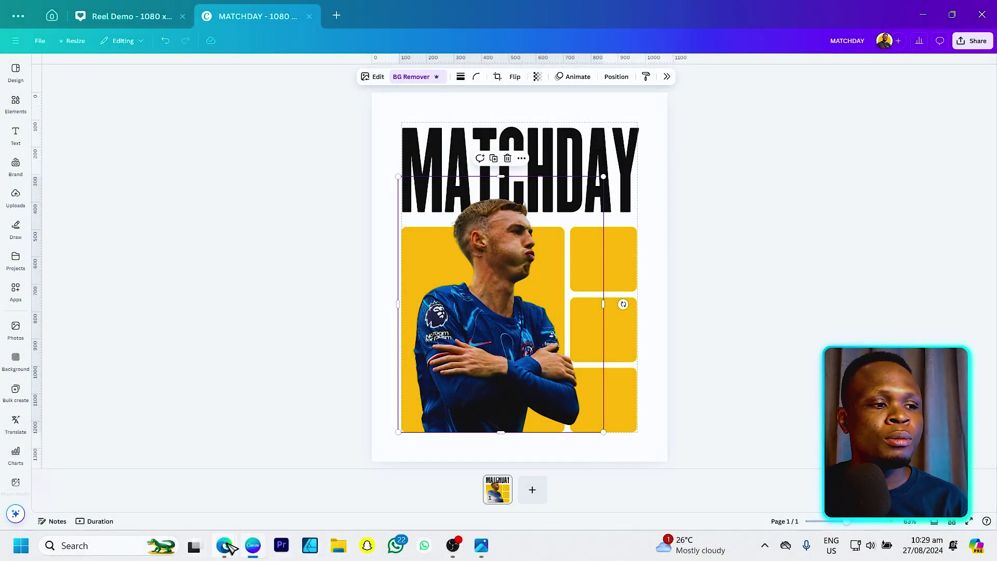
Step: Switch to the Edge browser, search the web for BGREMOVER in a new tab and open the remove.bg site
{"action": "mouse_move", "coordinate": [229, 544]}
{"action": "left_click", "coordinate": [289, 477]}
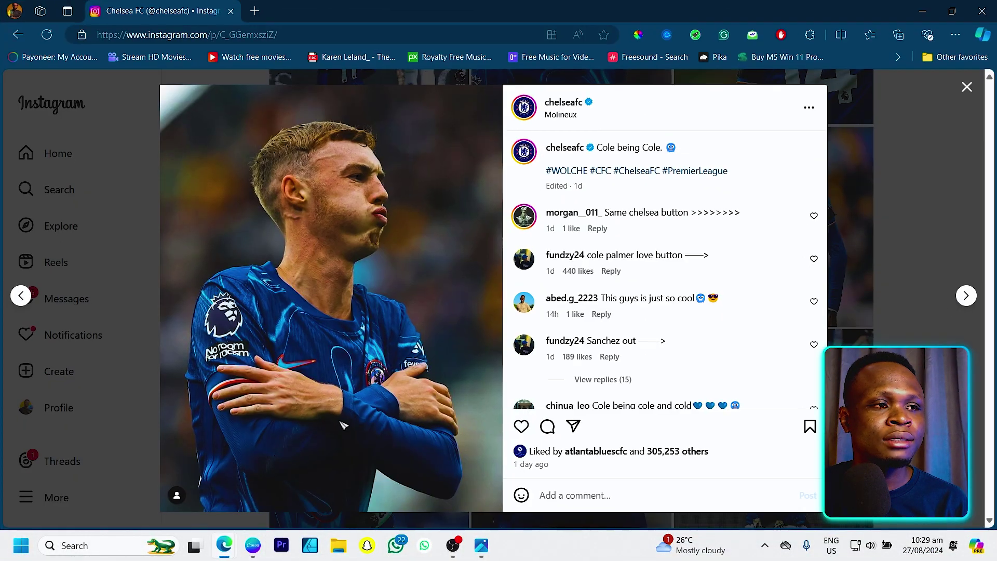
{"action": "key", "text": "ctrl+t"}
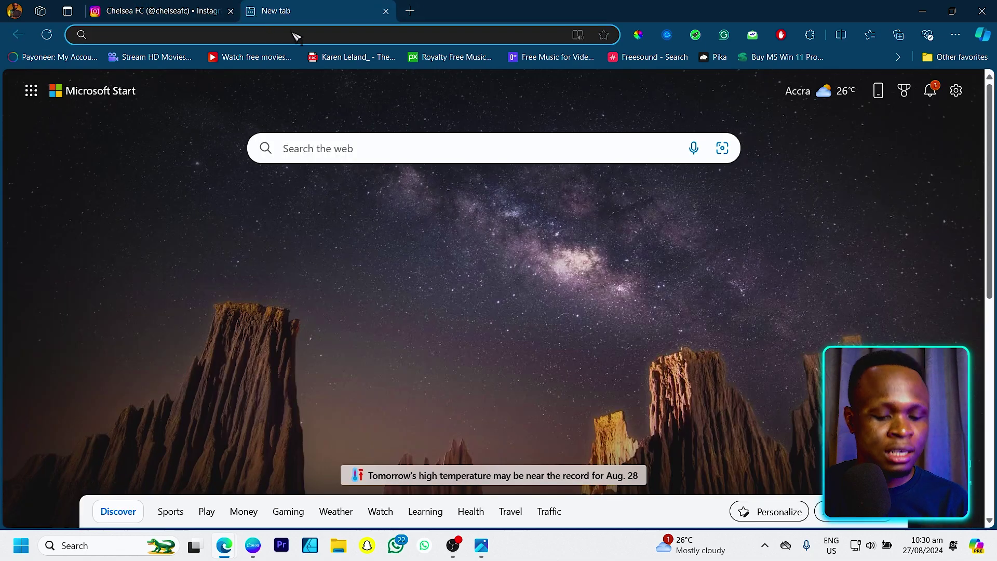
{"action": "type", "text": "BGREM"}
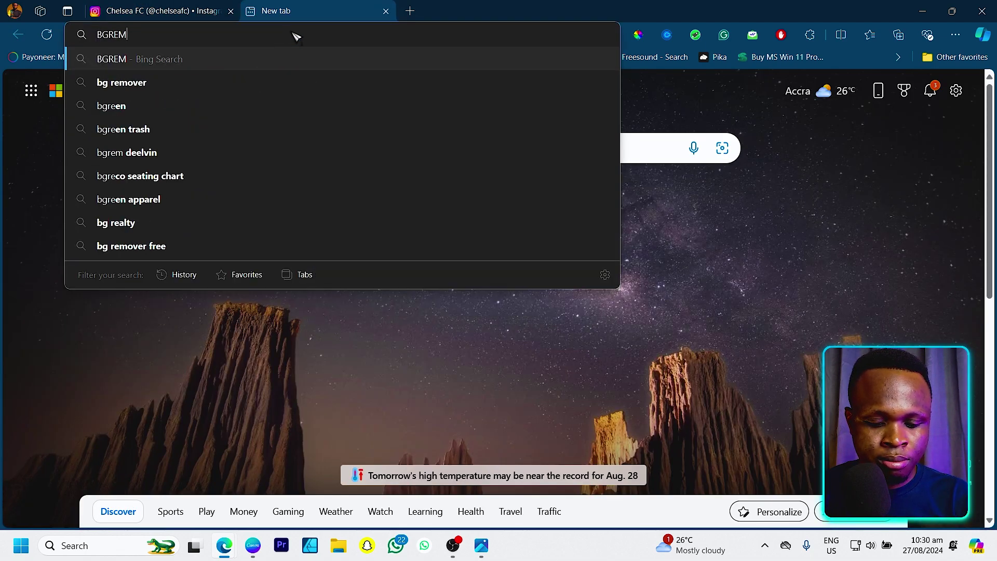
{"action": "type", "text": "OVER"}
{"action": "key", "text": "Return"}
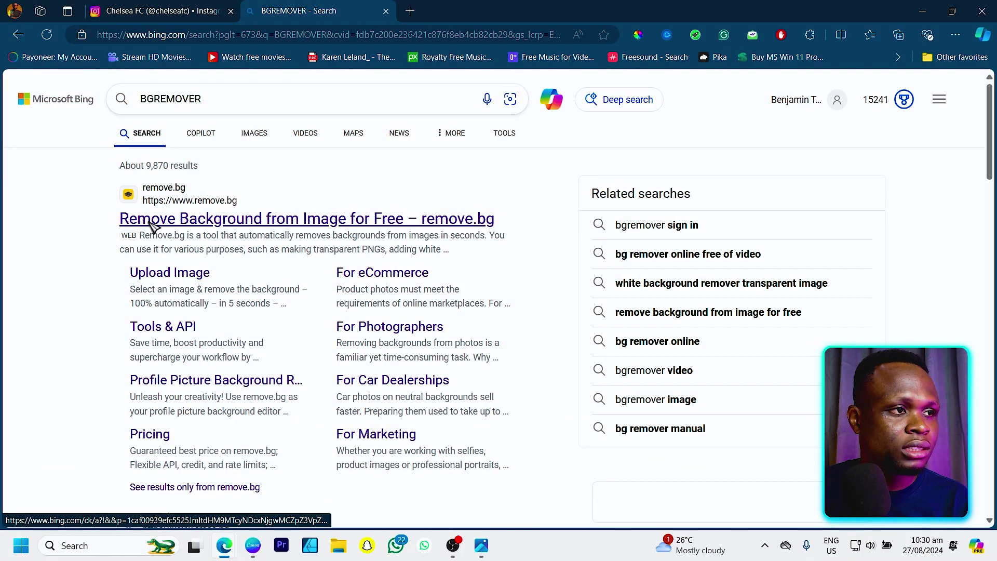
{"action": "left_click", "coordinate": [154, 222]}
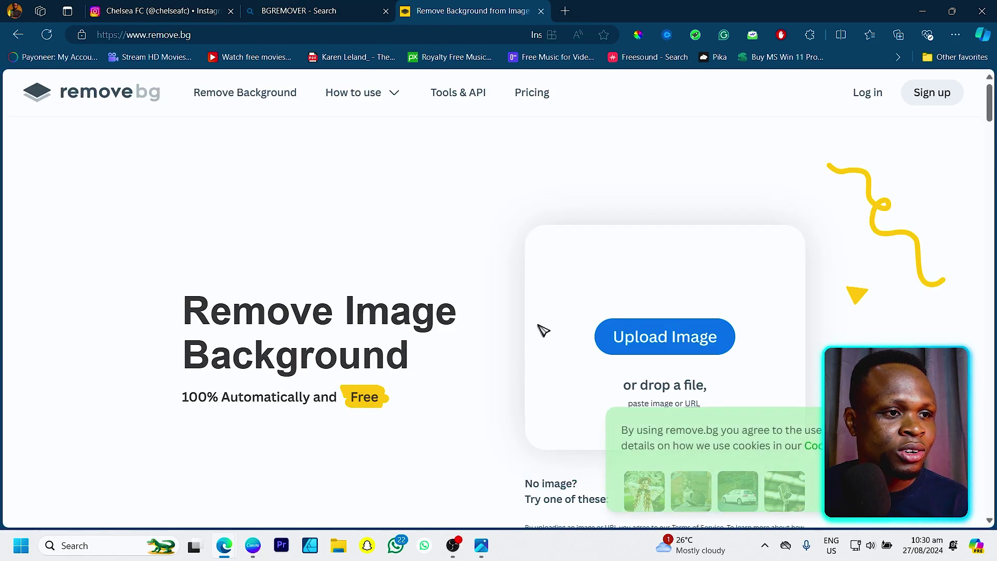
Step: Bring the player photo from the Downloads folder into remove.bg's upload area for background removal
{"action": "scroll", "coordinate": [781, 262], "scroll_direction": "up", "scroll_amount": 1}
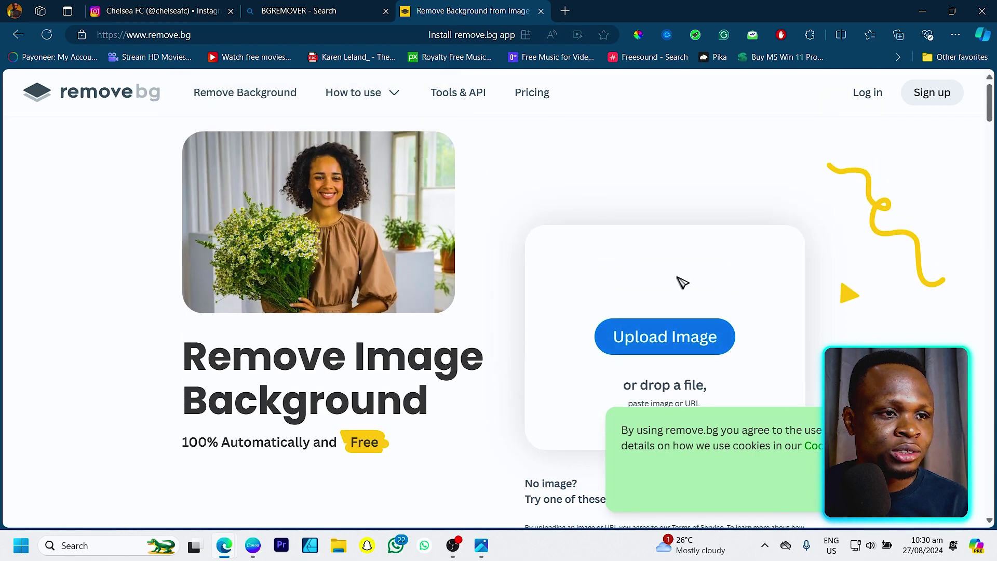
{"action": "left_click", "coordinate": [338, 545]}
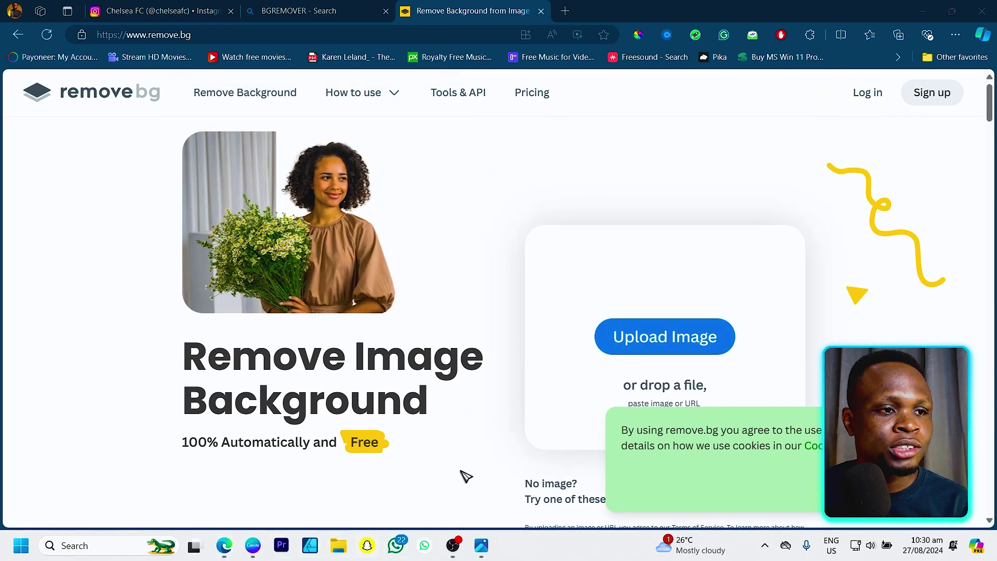
{"action": "left_click_drag", "start_coordinate": [494, 62], "coordinate": [456, 251]}
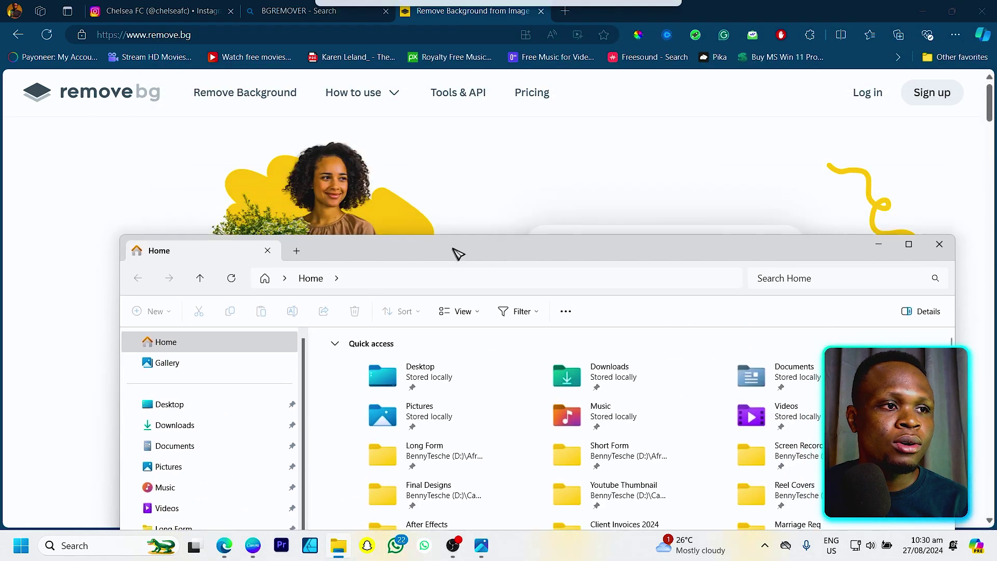
{"action": "left_click_drag", "start_coordinate": [634, 260], "coordinate": [649, 370]}
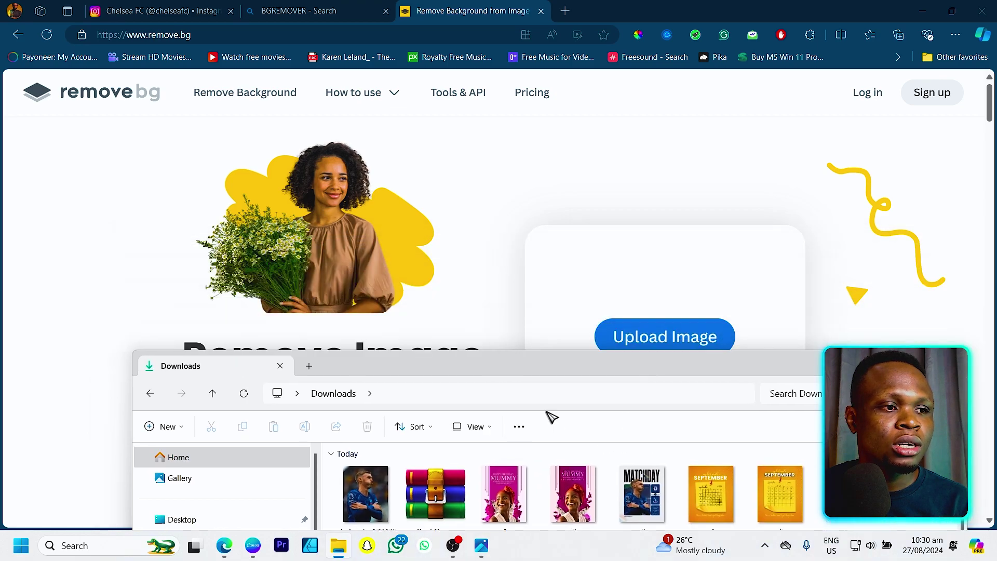
{"action": "left_click_drag", "start_coordinate": [366, 493], "coordinate": [637, 291]}
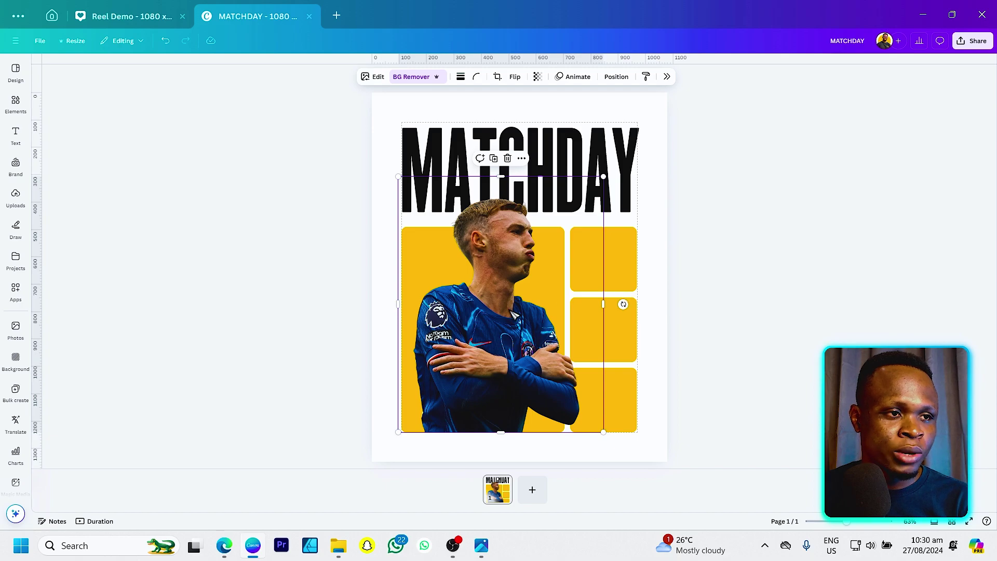
Step: Back in Canva, move the player cutout to the page's upper-left corner and recolour all four blocks dark blue from the photo colours
{"action": "left_click_drag", "start_coordinate": [514, 314], "coordinate": [380, 102]}
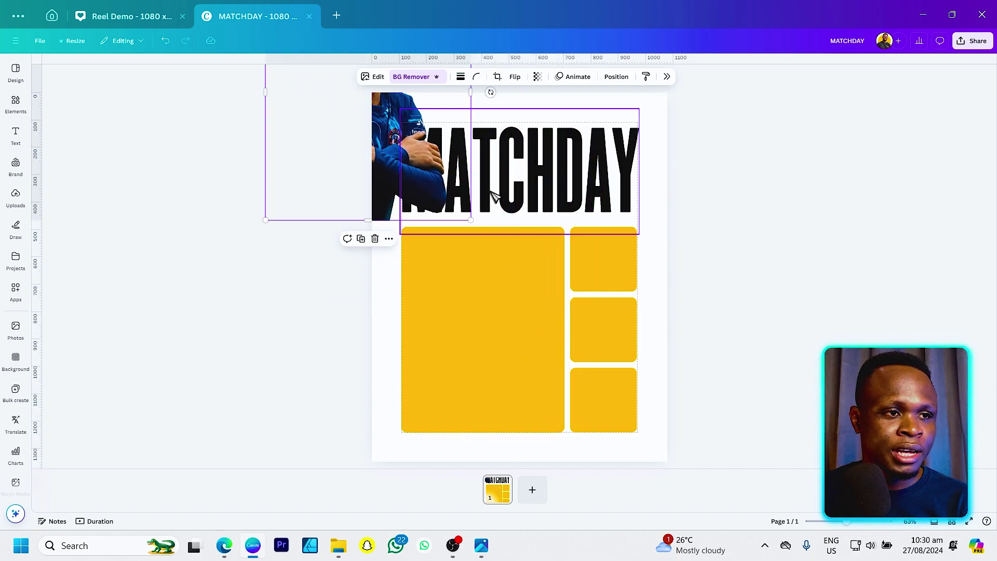
{"action": "left_click_drag", "start_coordinate": [694, 244], "coordinate": [481, 416]}
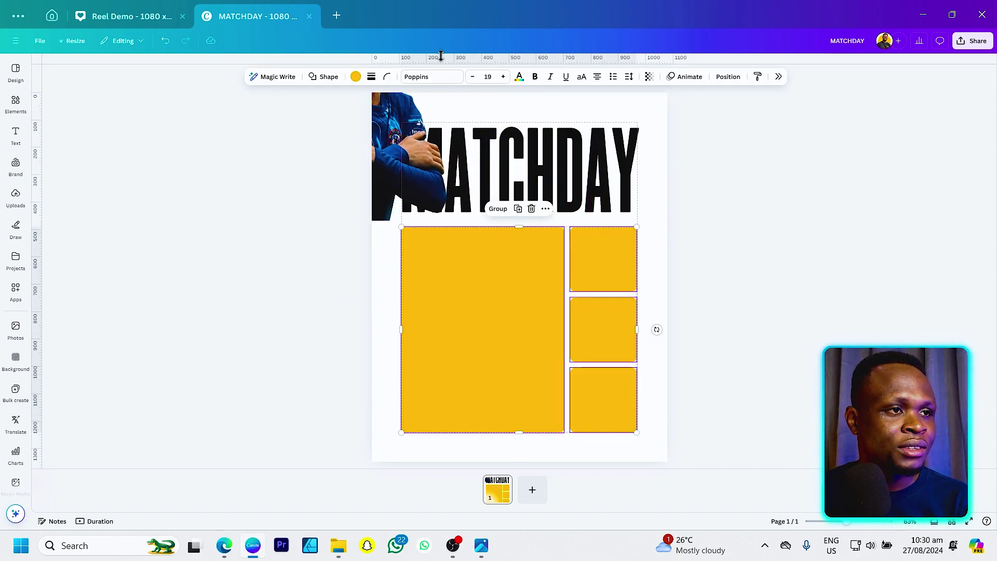
{"action": "left_click", "coordinate": [356, 77]}
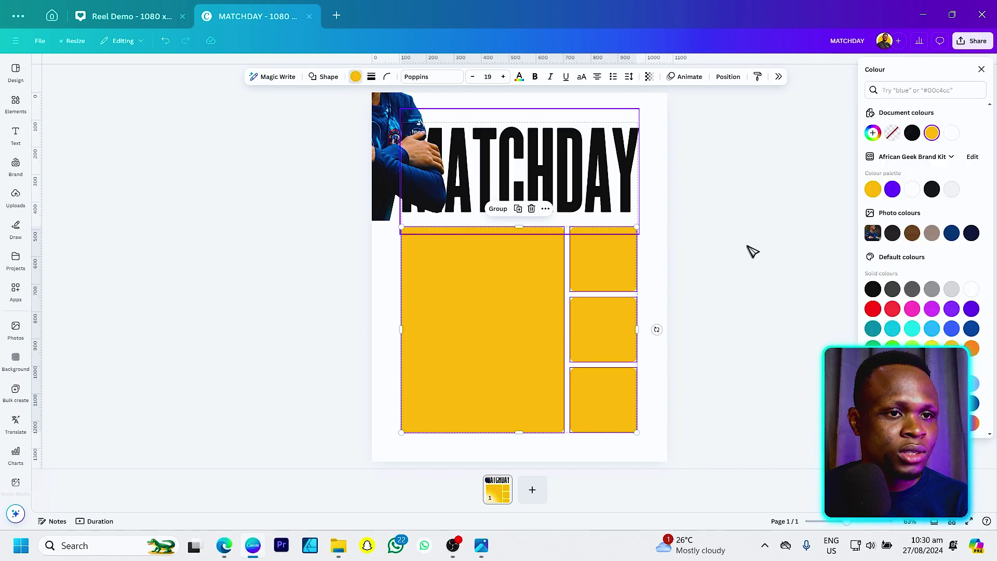
{"action": "left_click", "coordinate": [952, 233]}
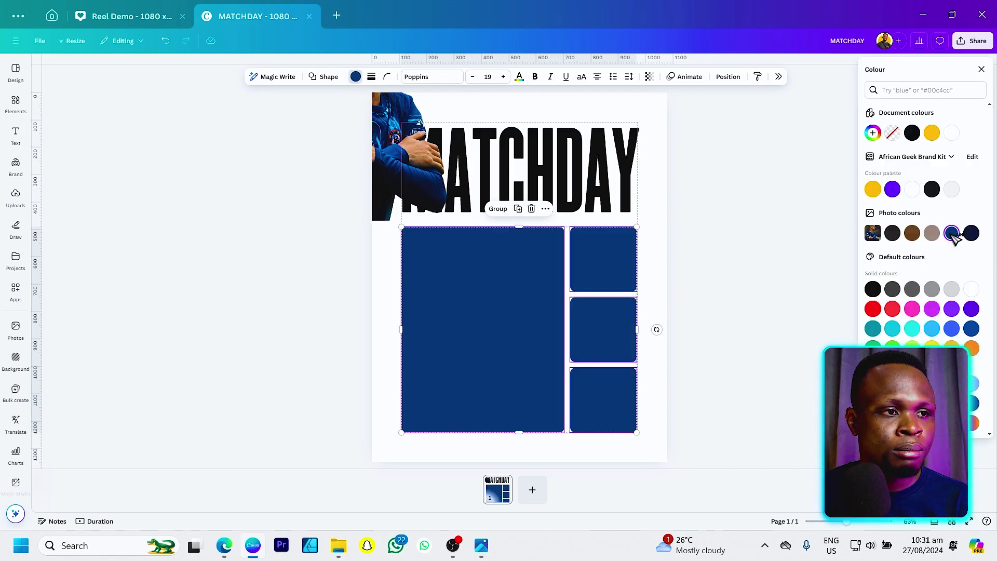
{"action": "left_click", "coordinate": [664, 226]}
Step: Add a square photo frame from the elements library and resize it to cover the large dark blue block exactly
{"action": "left_click", "coordinate": [497, 310]}
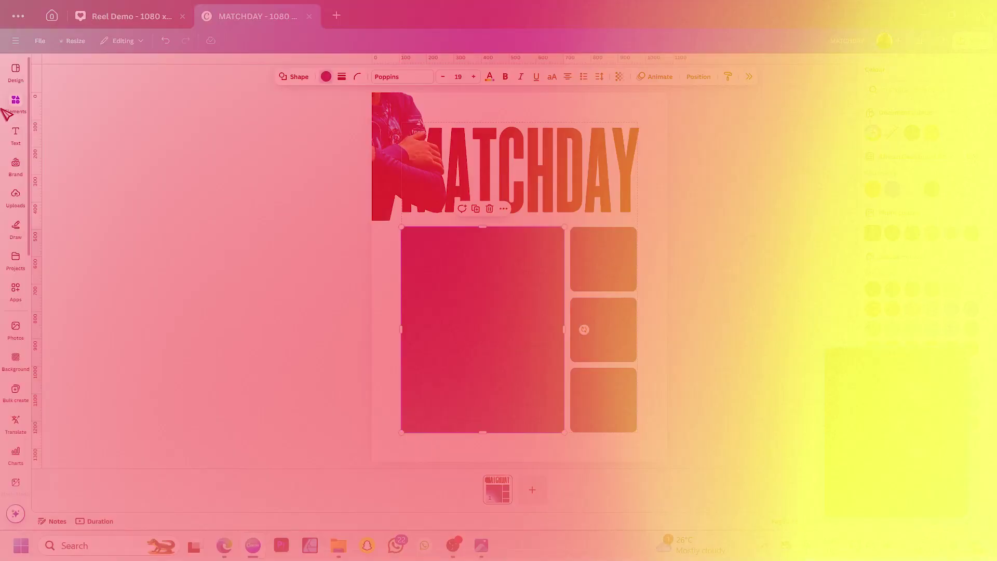
{"action": "left_click", "coordinate": [15, 105]}
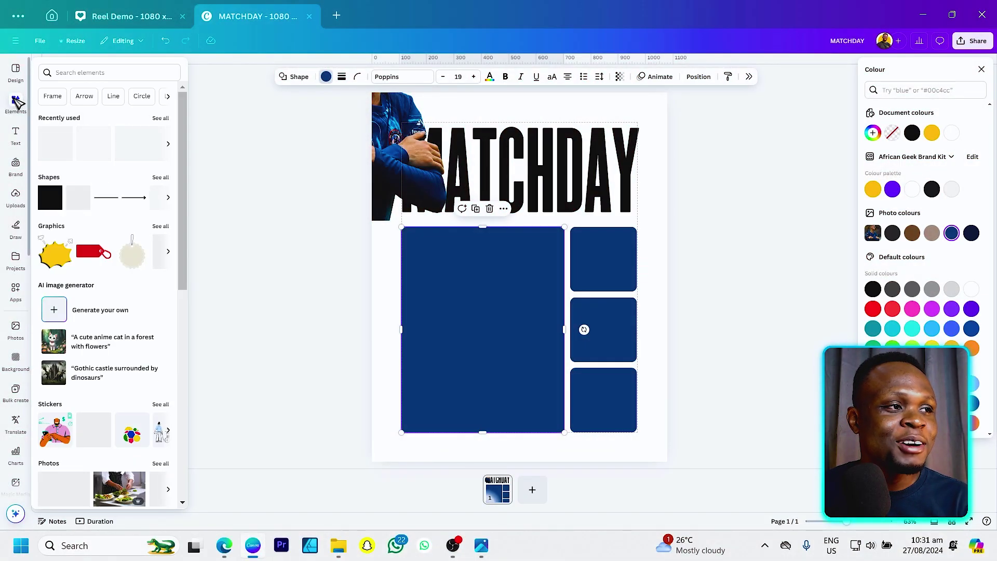
{"action": "scroll", "coordinate": [115, 331], "scroll_direction": "down", "scroll_amount": 7}
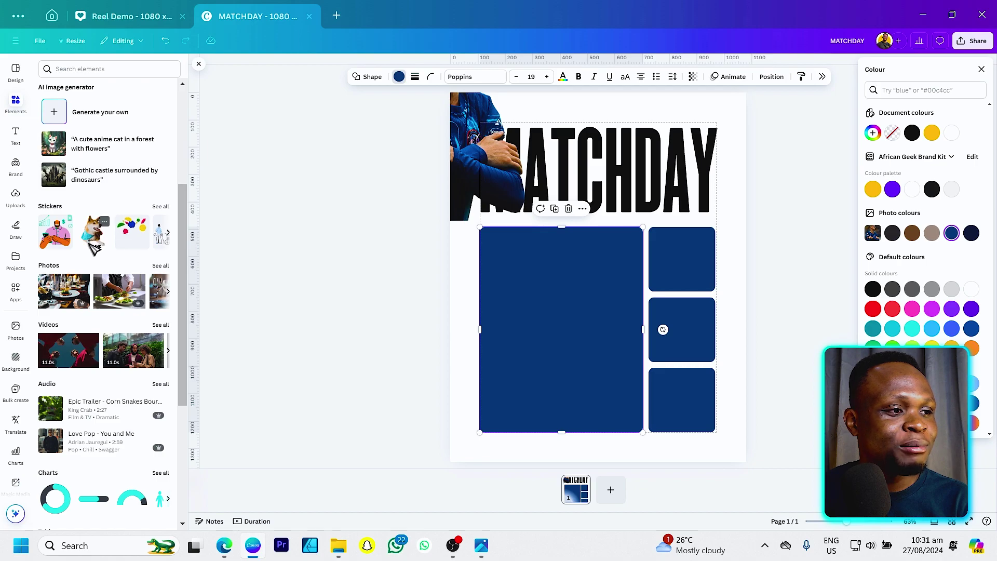
{"action": "scroll", "coordinate": [116, 331], "scroll_direction": "down", "scroll_amount": 2}
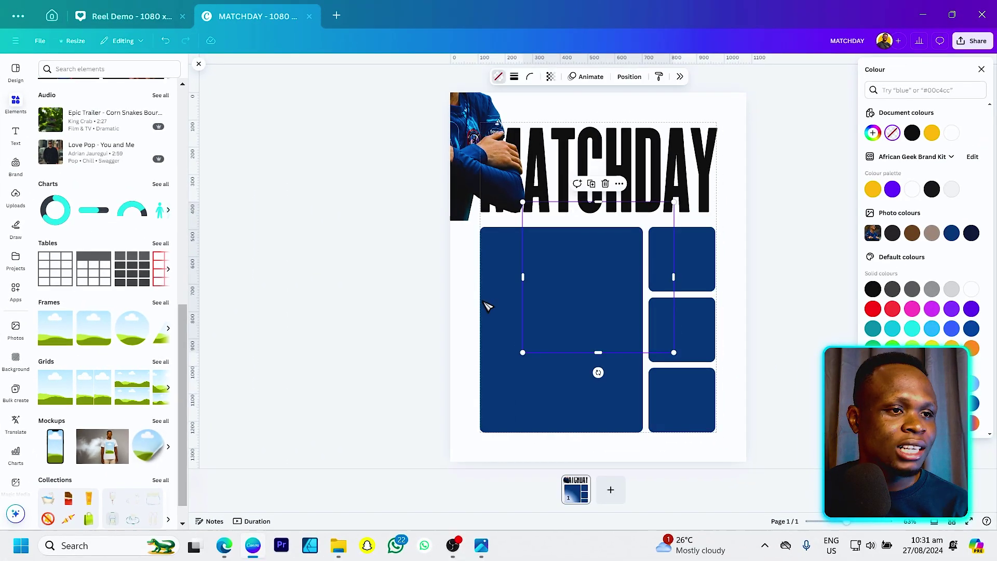
{"action": "left_click_drag", "start_coordinate": [118, 291], "coordinate": [535, 319]}
{"action": "left_click_drag", "start_coordinate": [552, 381], "coordinate": [538, 432]}
{"action": "left_click_drag", "start_coordinate": [632, 349], "coordinate": [643, 349]}
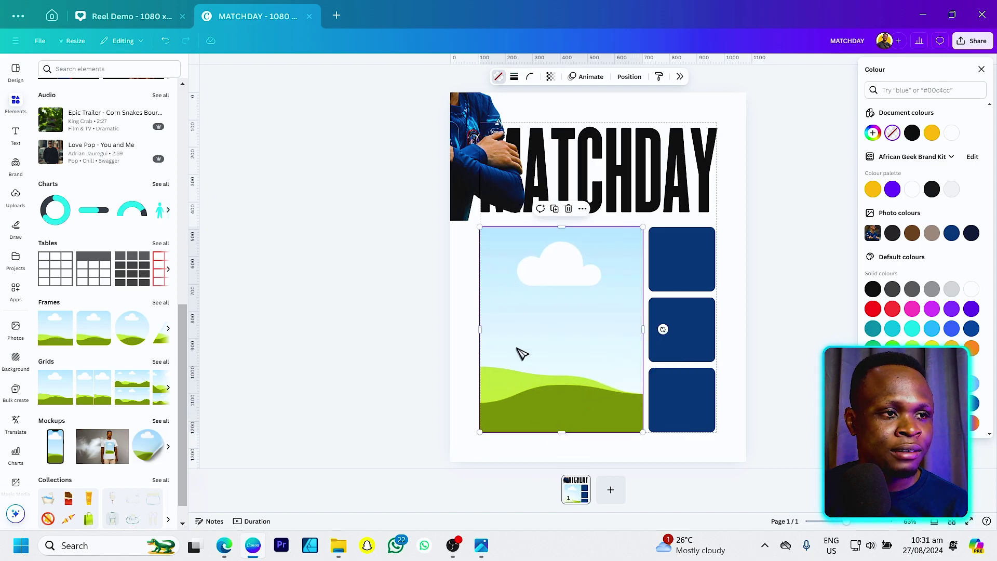
Step: Check the small block's corner rounding and set the photo frame's corner rounding to 20 to match
{"action": "left_click", "coordinate": [690, 272]}
{"action": "left_click", "coordinate": [431, 78]}
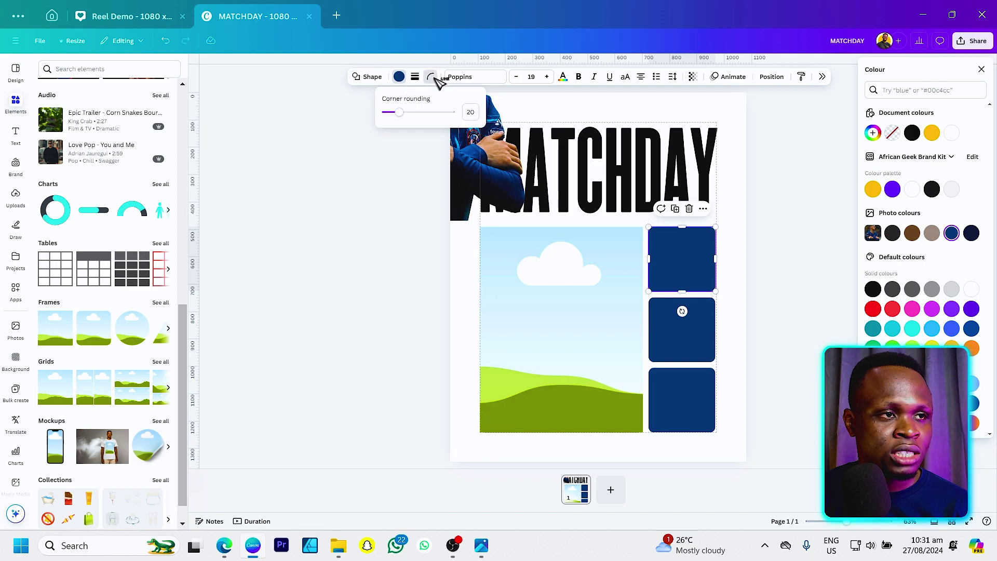
{"action": "left_click", "coordinate": [554, 326]}
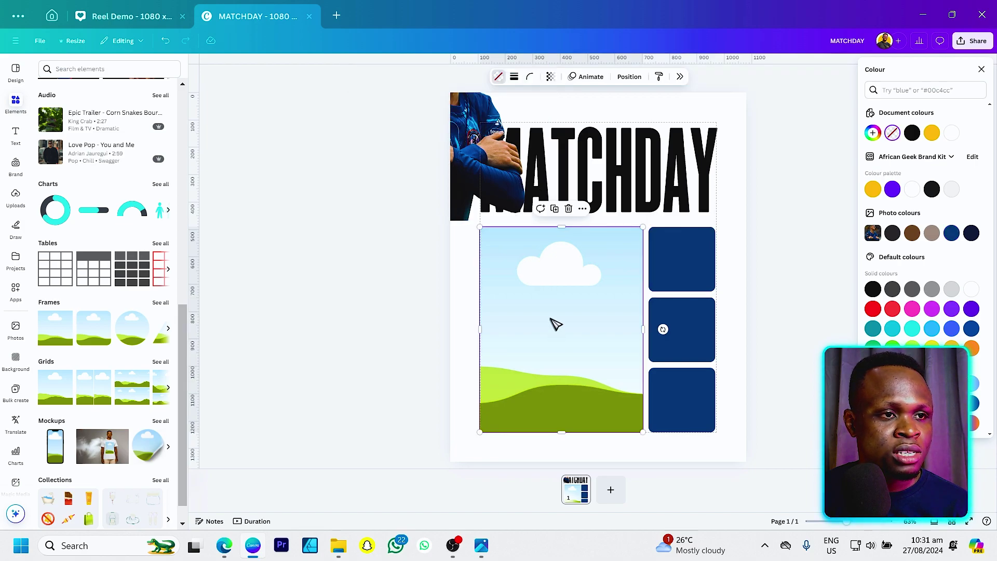
{"action": "left_click", "coordinate": [529, 76]}
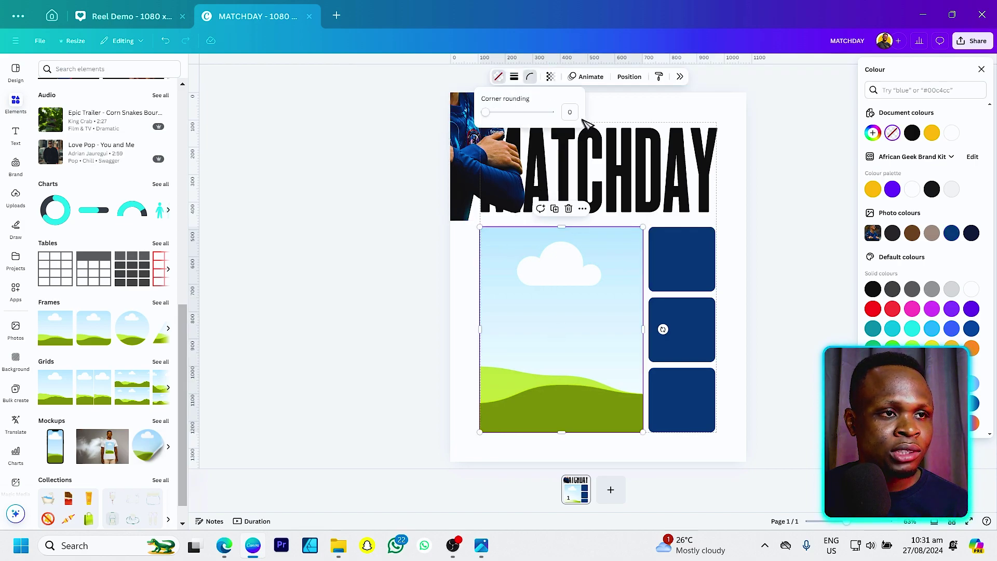
{"action": "type", "text": "20"}
{"action": "key", "text": "Return"}
{"action": "left_click", "coordinate": [516, 344]}
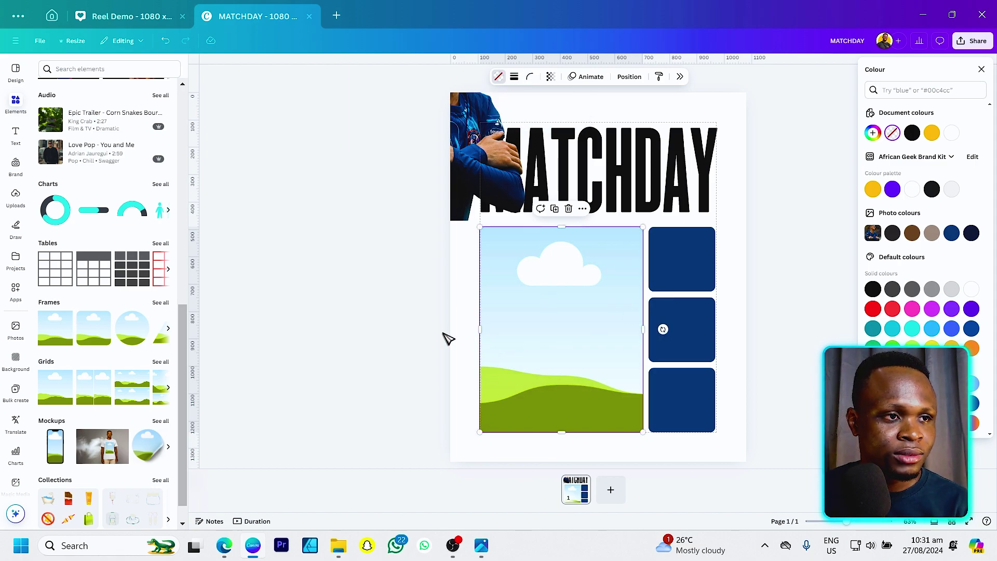
Step: Search the elements library for STADIUM photos and place the dark stadium photo with the green pitch into the large frame
{"action": "left_click", "coordinate": [73, 68]}
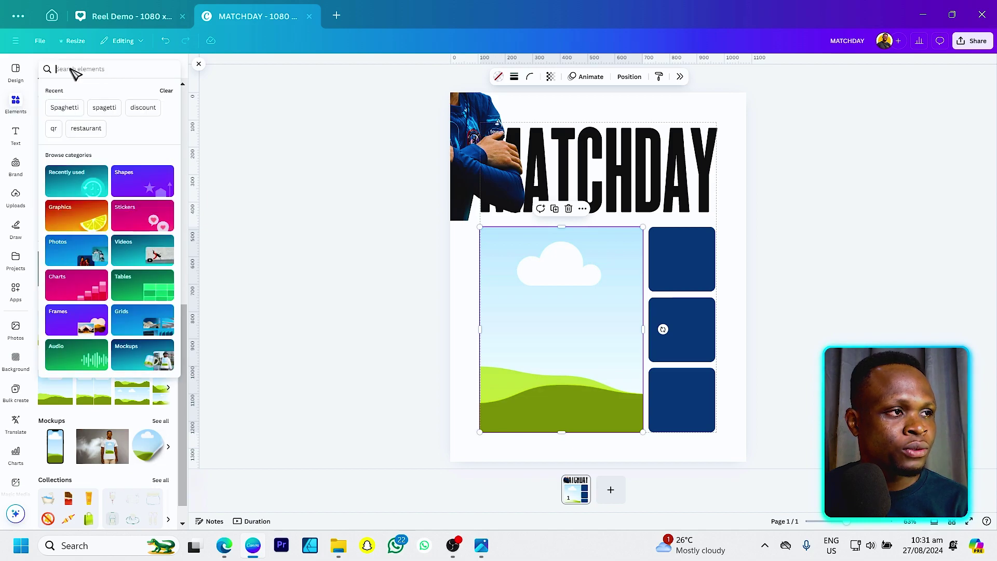
{"action": "type", "text": "STADIU"}
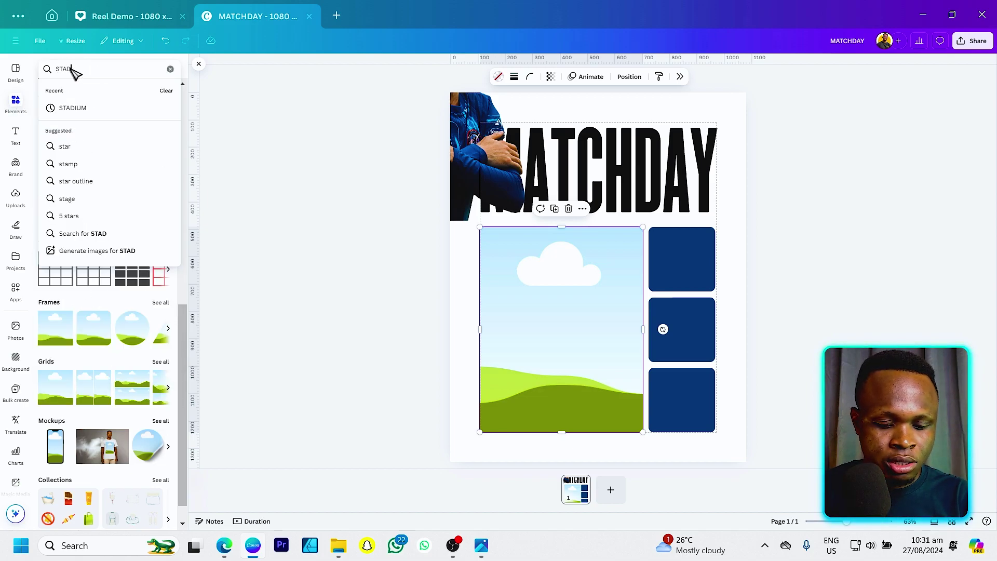
{"action": "left_click", "coordinate": [68, 108]}
{"action": "left_click", "coordinate": [161, 136]}
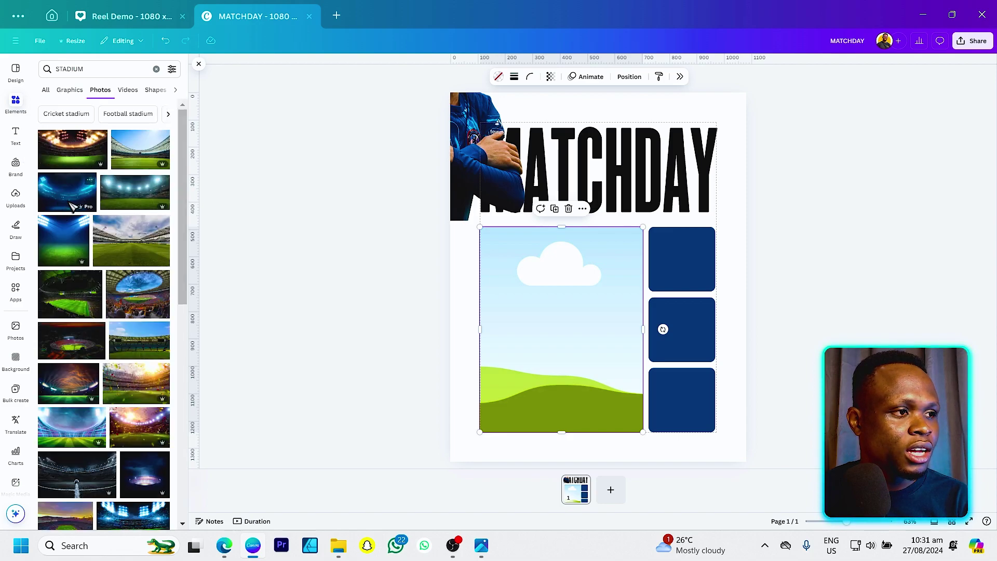
{"action": "scroll", "coordinate": [73, 206], "scroll_direction": "down", "scroll_amount": 2}
{"action": "left_click_drag", "start_coordinate": [72, 236], "coordinate": [507, 273]}
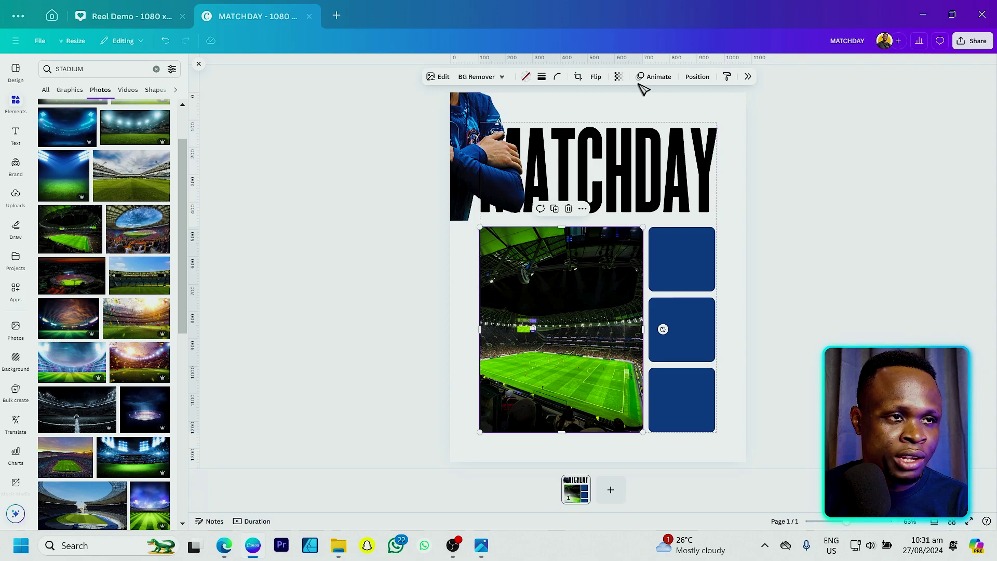
Step: Reduce the stadium photo's transparency to 31 so it blends with the dark blue block beneath
{"action": "left_click", "coordinate": [618, 77]}
{"action": "left_click_drag", "start_coordinate": [636, 111], "coordinate": [600, 114]}
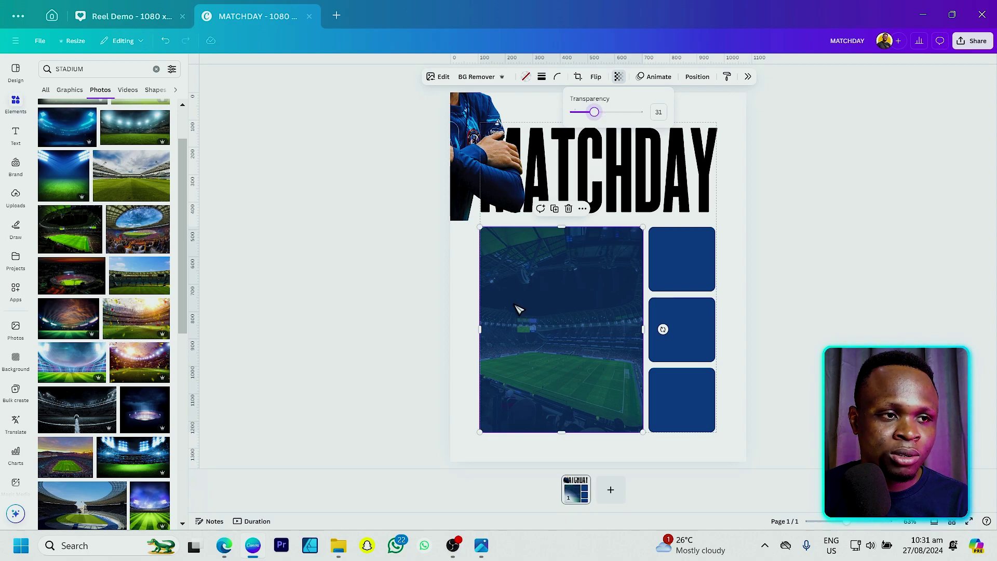
{"action": "left_click", "coordinate": [581, 266]}
Step: Move the player cutout slightly up, and lock the stadium photo together with the large blue block beneath it
{"action": "left_click", "coordinate": [498, 176]}
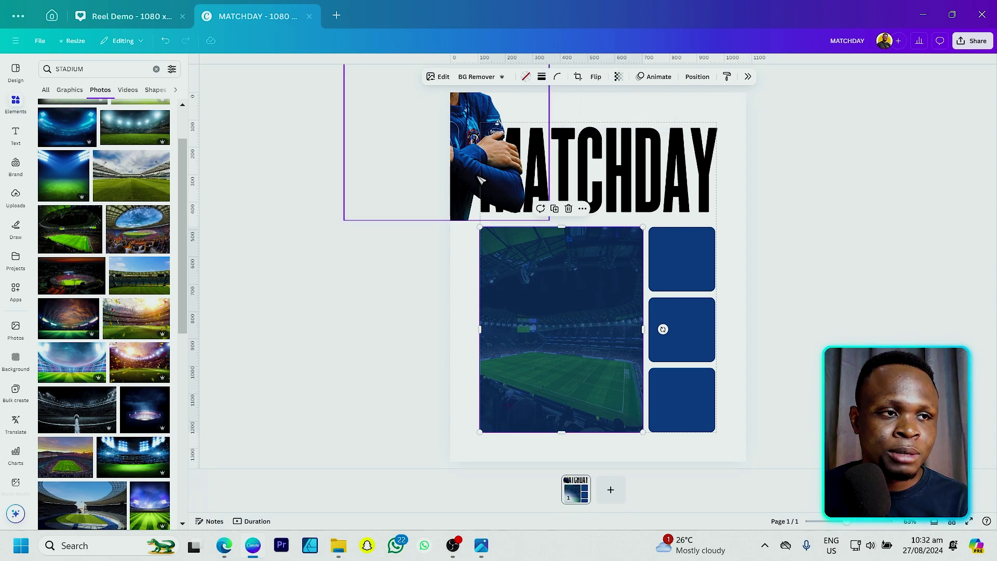
{"action": "left_click_drag", "start_coordinate": [483, 179], "coordinate": [479, 155]}
{"action": "left_click", "coordinate": [540, 316]}
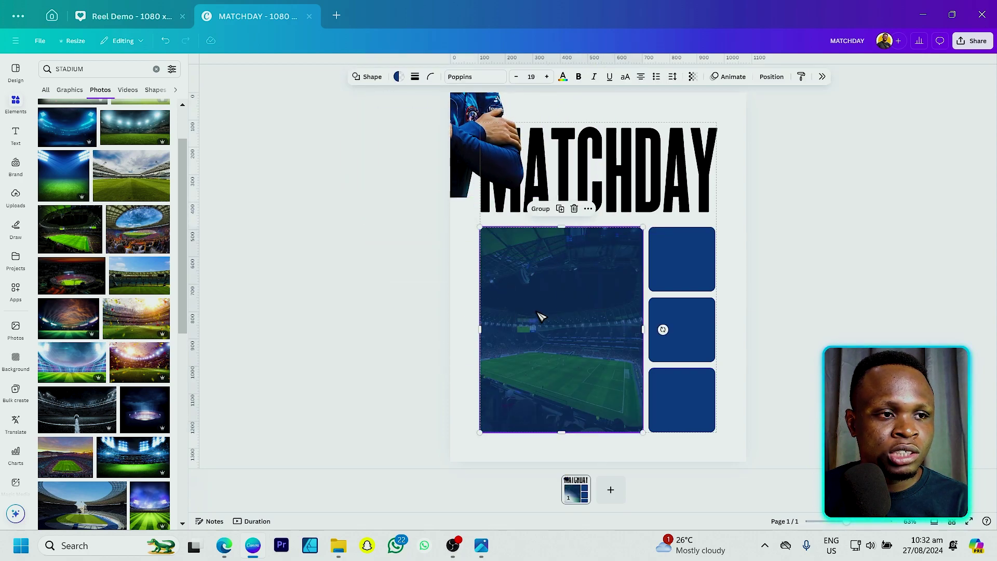
{"action": "right_click", "coordinate": [550, 306]}
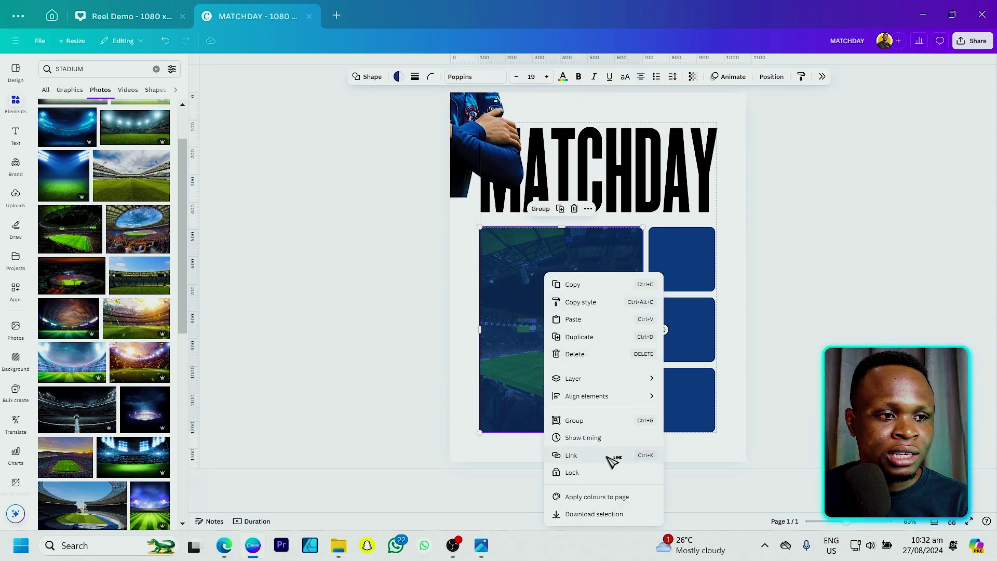
{"action": "left_click", "coordinate": [612, 472]}
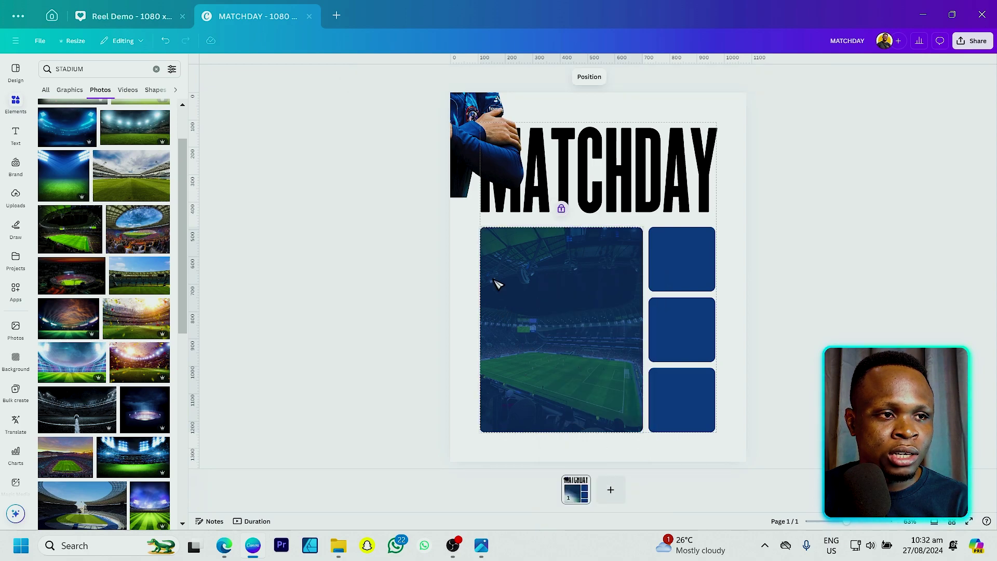
Step: Bring the player cutout above the locked stadium photo in the layer order and align its base with the large block's bottom edge
{"action": "left_click_drag", "start_coordinate": [523, 223], "coordinate": [604, 339]}
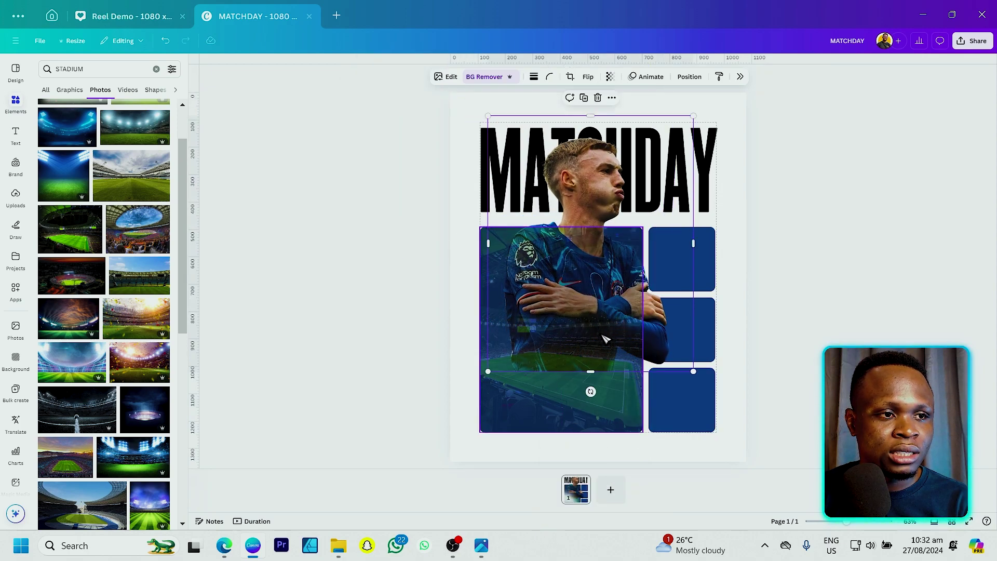
{"action": "mouse_move", "coordinate": [567, 176]}
{"action": "left_mouse_down"}
{"action": "mouse_move", "coordinate": [614, 145]}
{"action": "mouse_move", "coordinate": [574, 186]}
{"action": "left_mouse_up"}
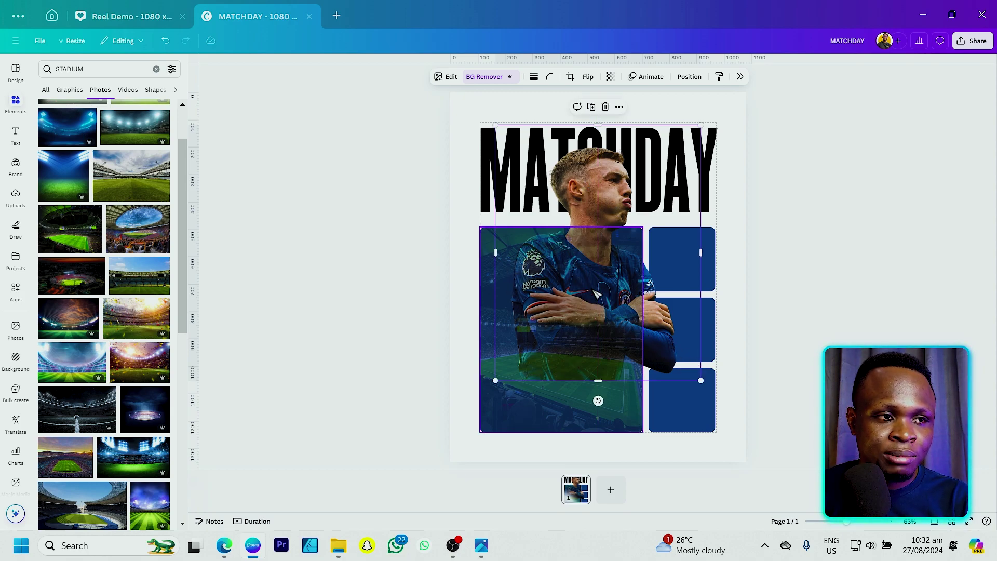
{"action": "right_click", "coordinate": [587, 185]}
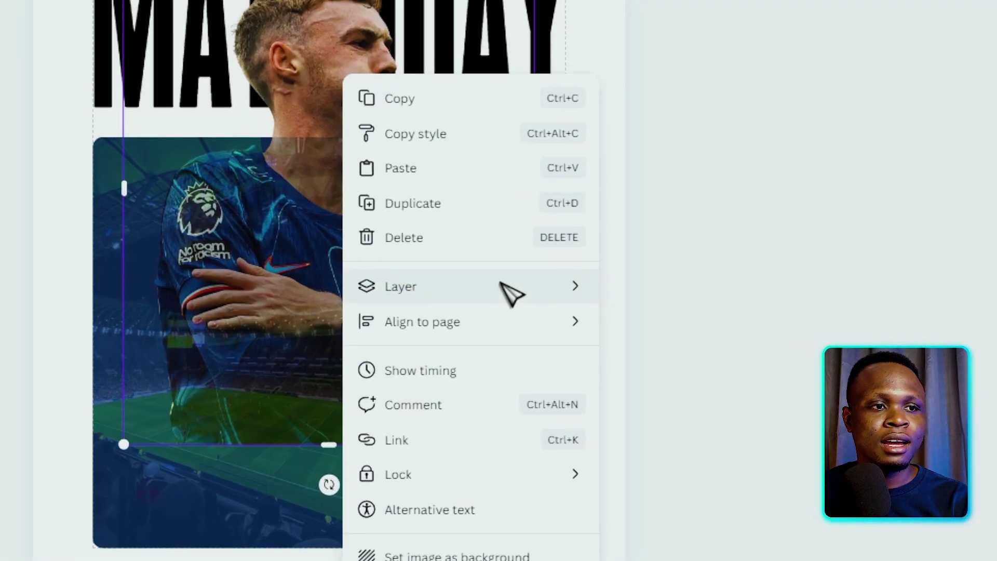
{"action": "mouse_move", "coordinate": [694, 298]}
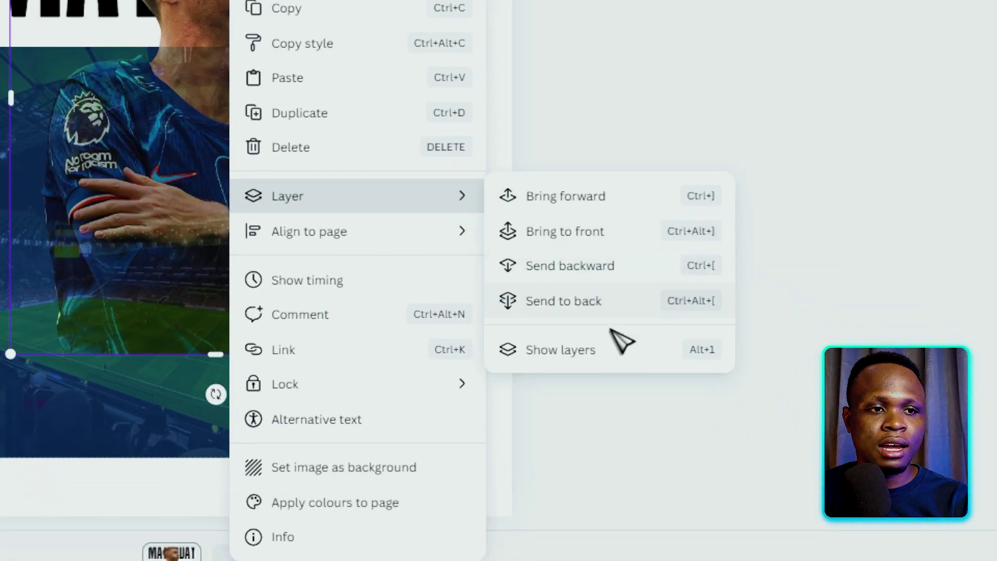
{"action": "left_click", "coordinate": [675, 423]}
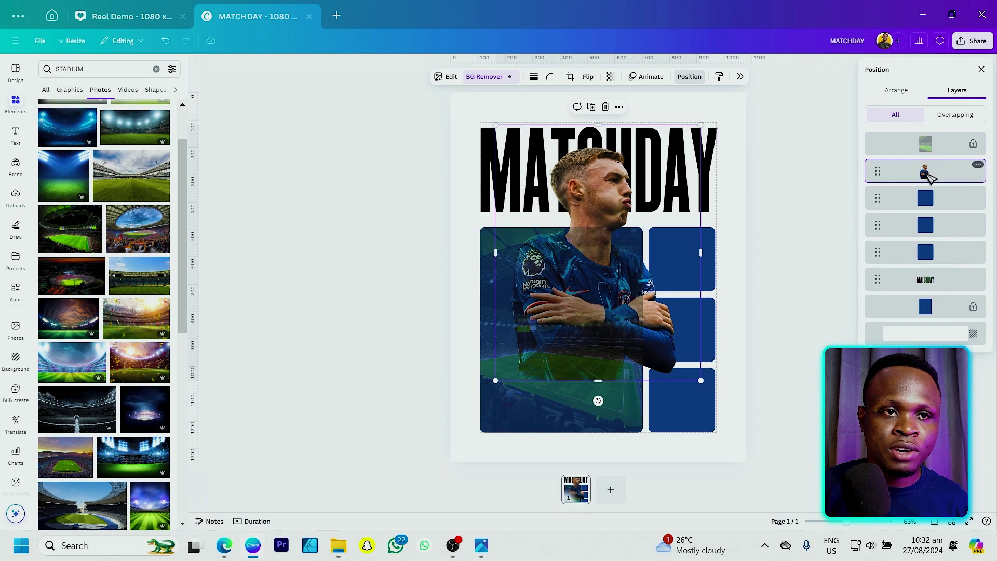
{"action": "left_click_drag", "start_coordinate": [929, 176], "coordinate": [924, 143]}
{"action": "left_click_drag", "start_coordinate": [611, 342], "coordinate": [587, 392]}
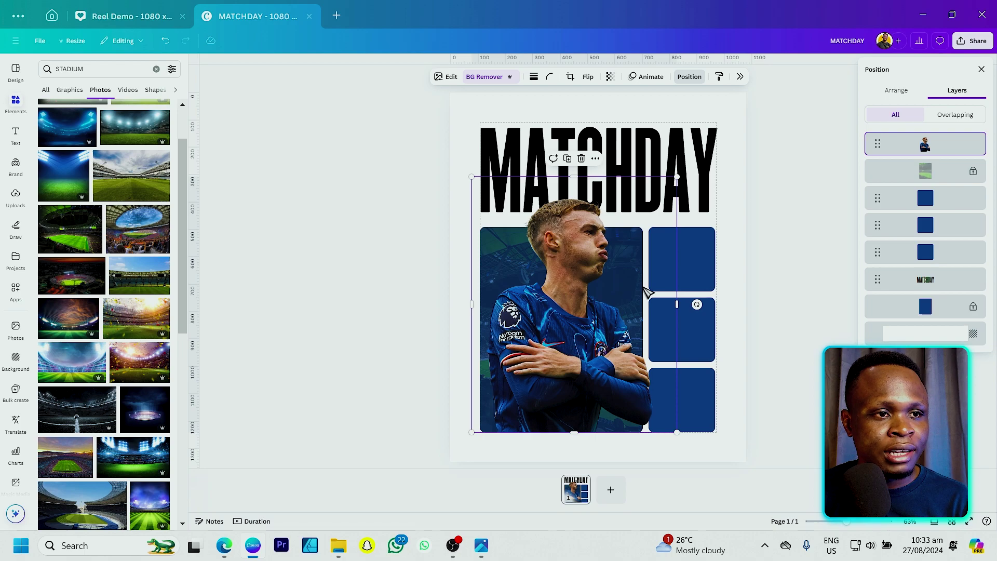
{"action": "left_click", "coordinate": [737, 252]}
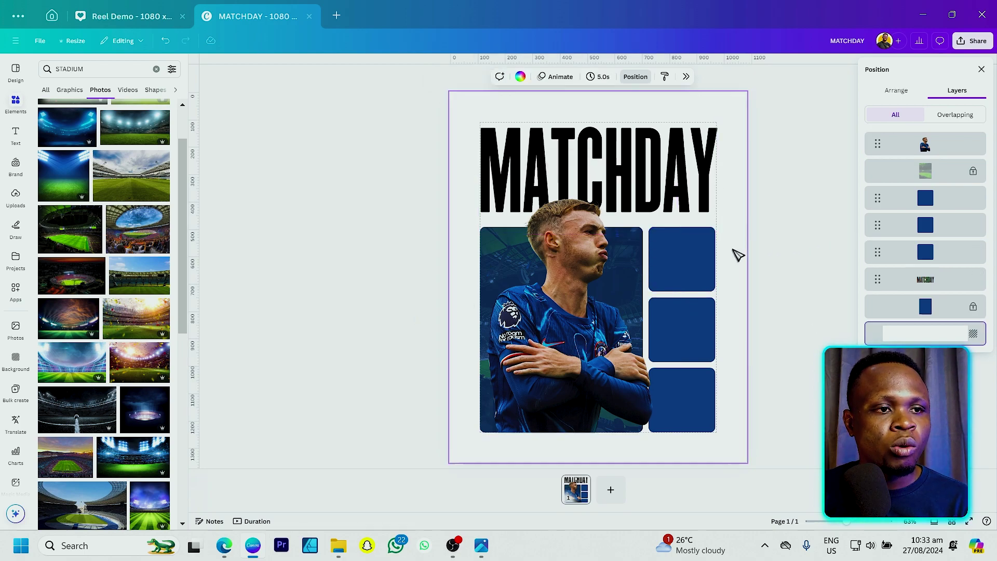
Step: Reduce the height of the top and middle small blocks together, and move the middle block down towards the bottom one
{"action": "left_click_drag", "start_coordinate": [732, 274], "coordinate": [693, 324]}
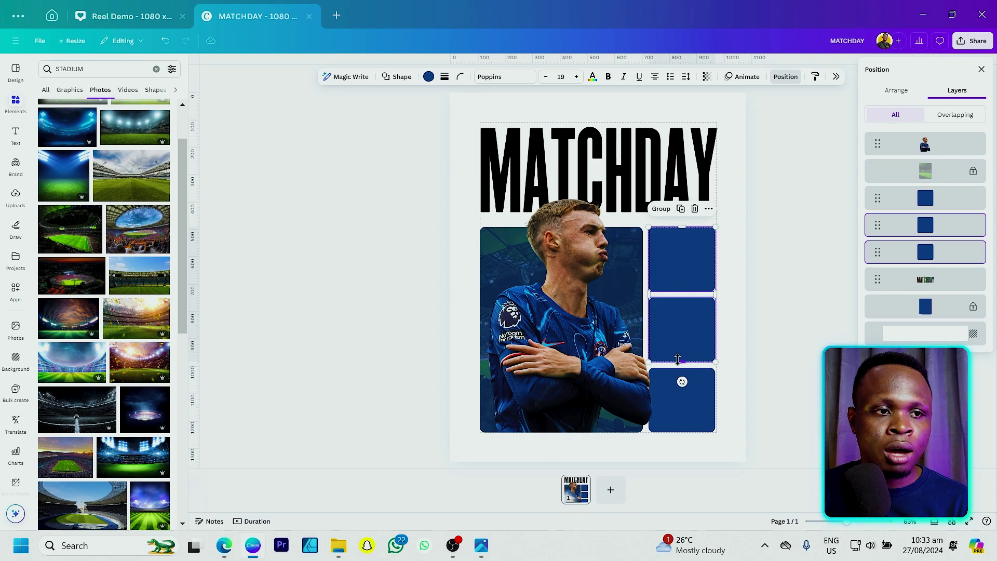
{"action": "left_click_drag", "start_coordinate": [678, 358], "coordinate": [678, 342]}
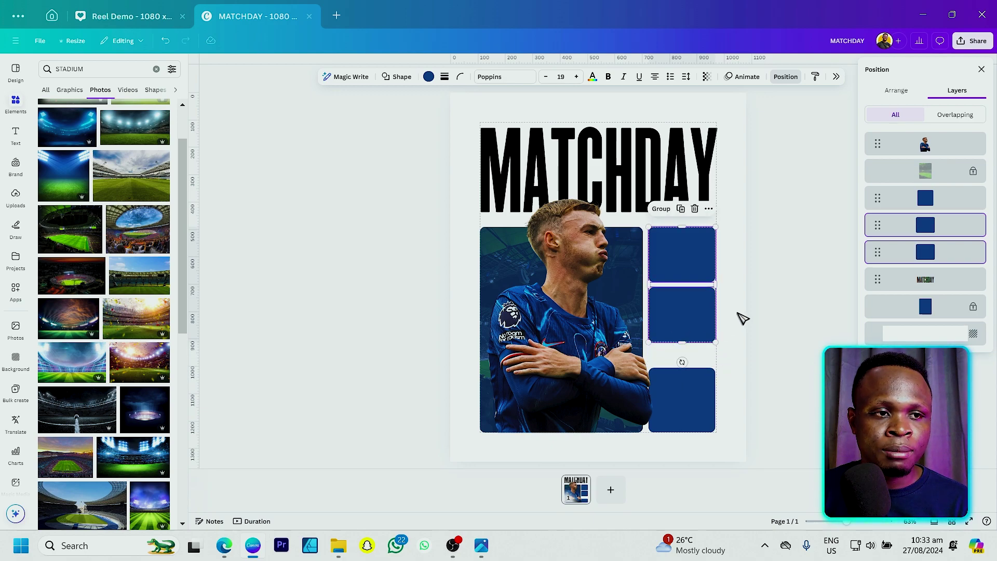
{"action": "left_click", "coordinate": [737, 319]}
{"action": "left_click", "coordinate": [705, 321]}
{"action": "left_click_drag", "start_coordinate": [704, 320], "coordinate": [705, 336]}
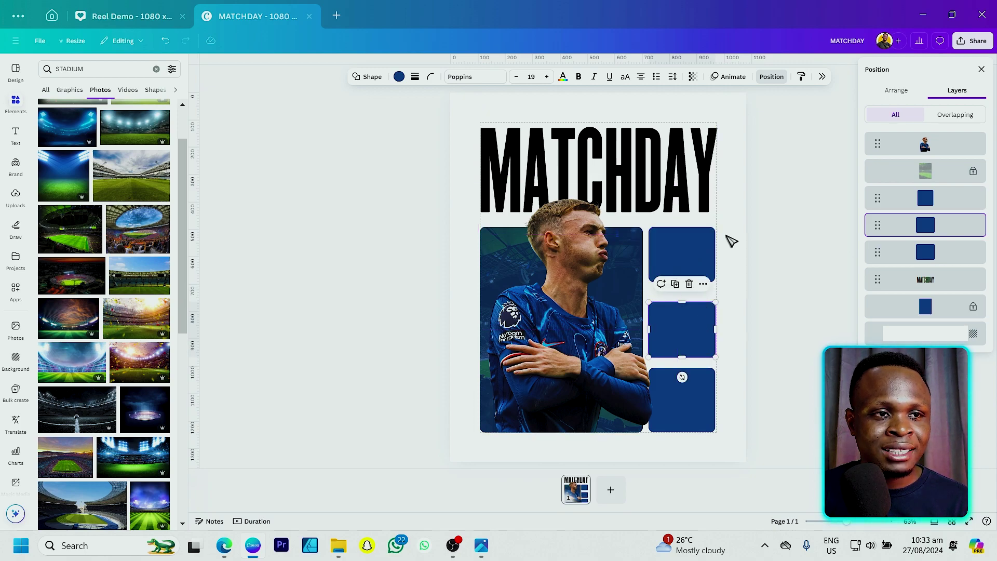
{"action": "left_click", "coordinate": [712, 252]}
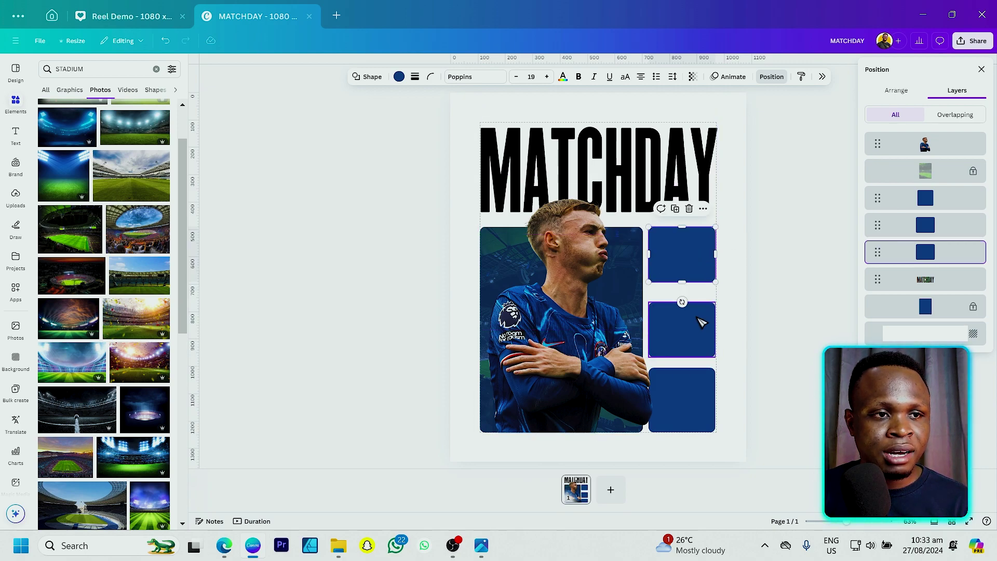
{"action": "left_click", "coordinate": [724, 331]}
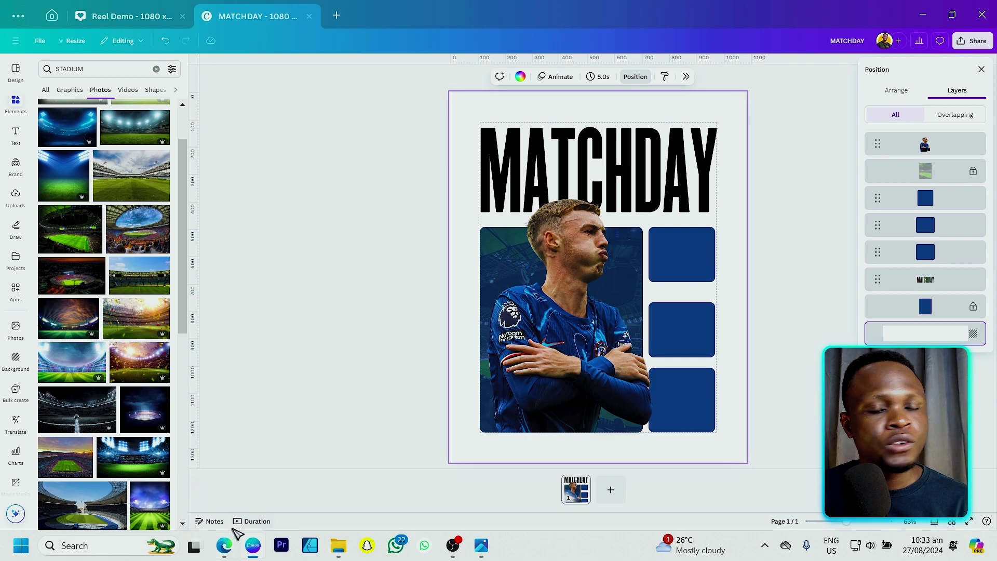
Step: Switch to the Edge browser and search the web for CHELSEA LOGO in the tab holding the BGREMOVER search
{"action": "left_click", "coordinate": [224, 545]}
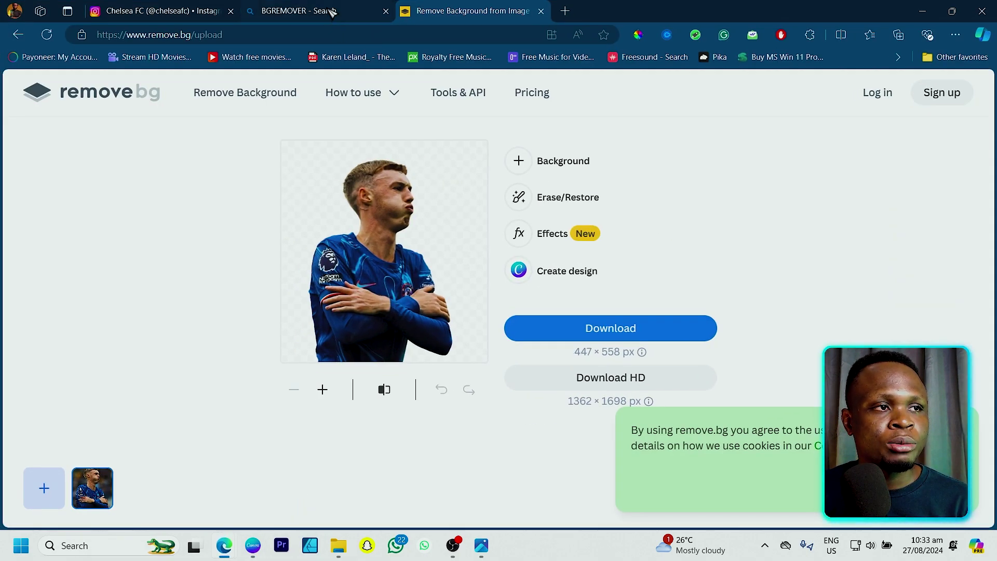
{"action": "left_click", "coordinate": [330, 11]}
{"action": "left_click", "coordinate": [380, 35]}
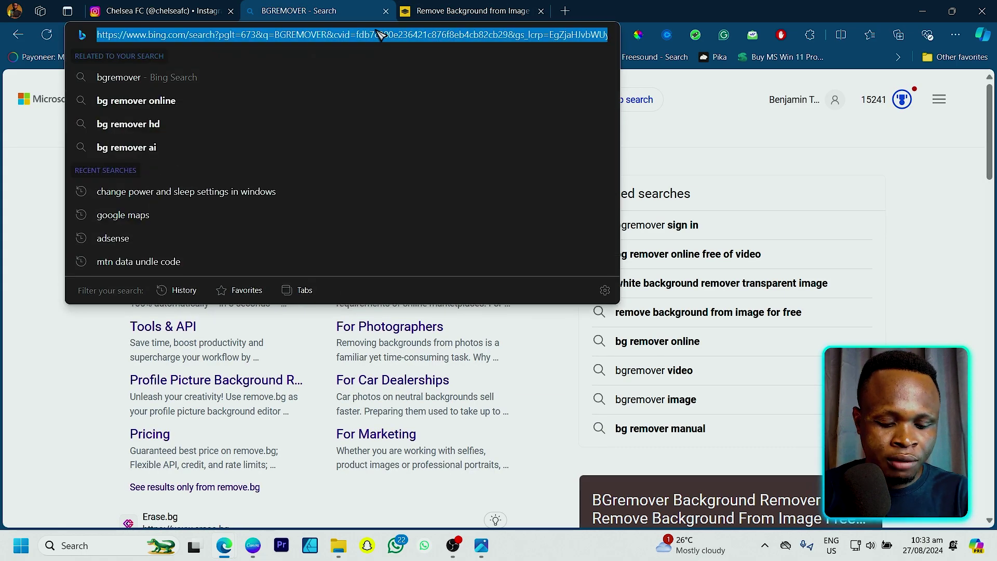
{"action": "type", "text": "CHELSEA "}
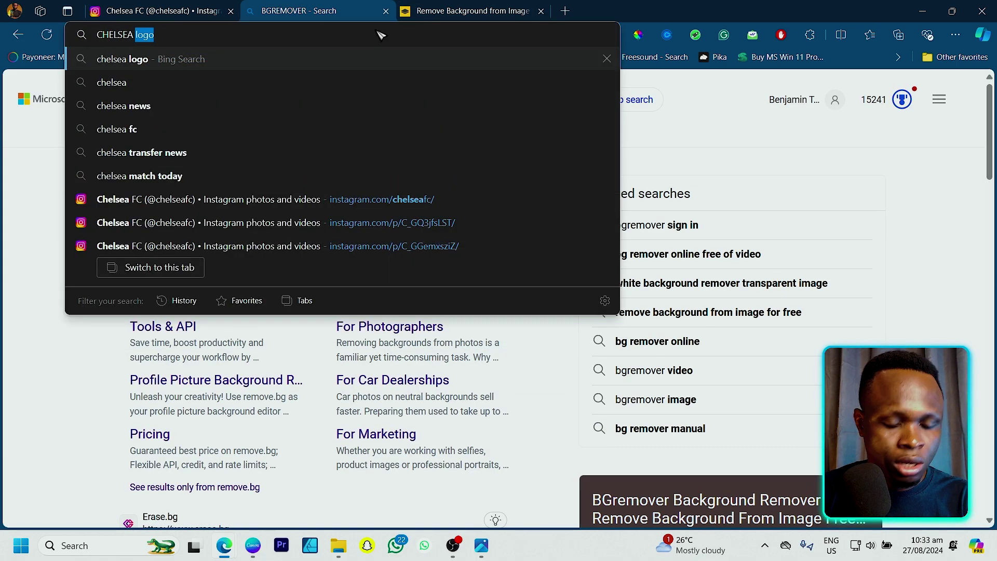
{"action": "type", "text": "LOGO"}
{"action": "key", "text": "Return"}
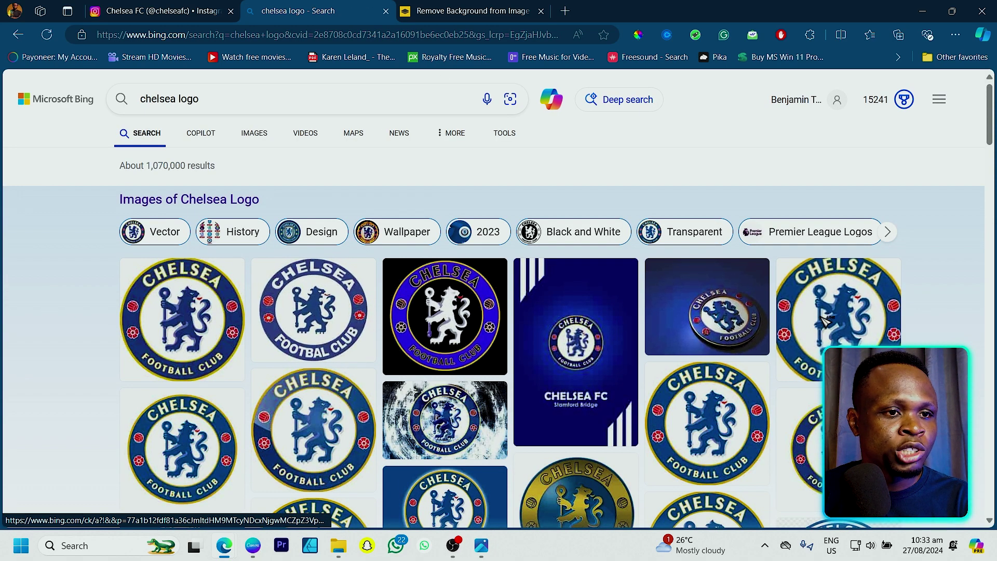
Step: Open the Chelsea logo image results, preview the 1000 × 1000 PNG with its image options, and close the preview
{"action": "left_click", "coordinate": [826, 322]}
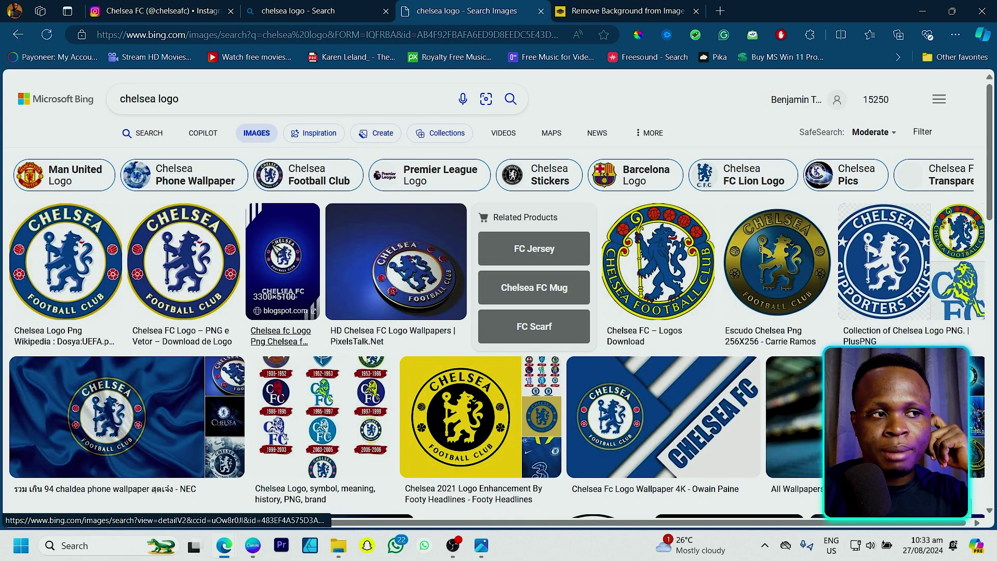
{"action": "left_click", "coordinate": [200, 257]}
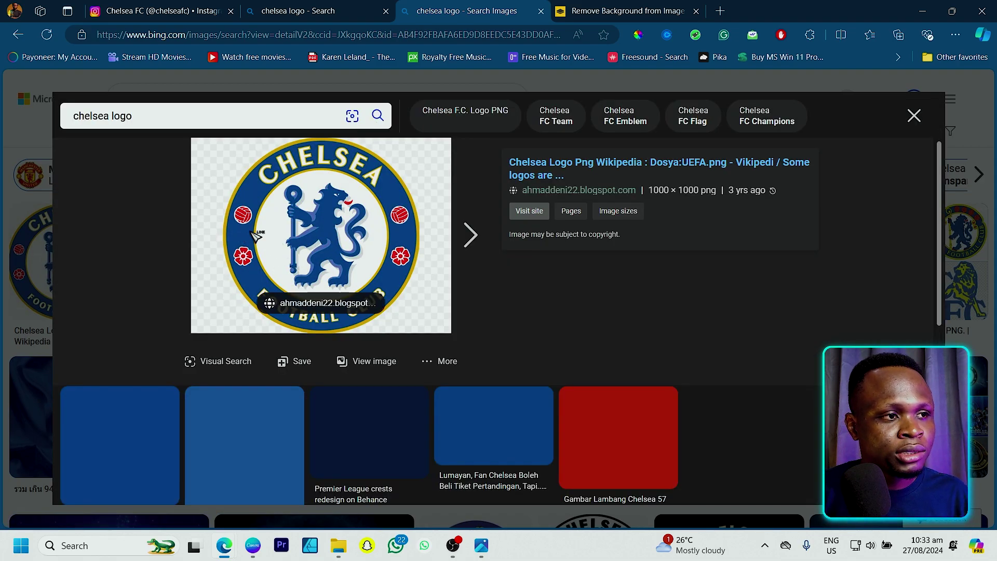
{"action": "right_click", "coordinate": [308, 239]}
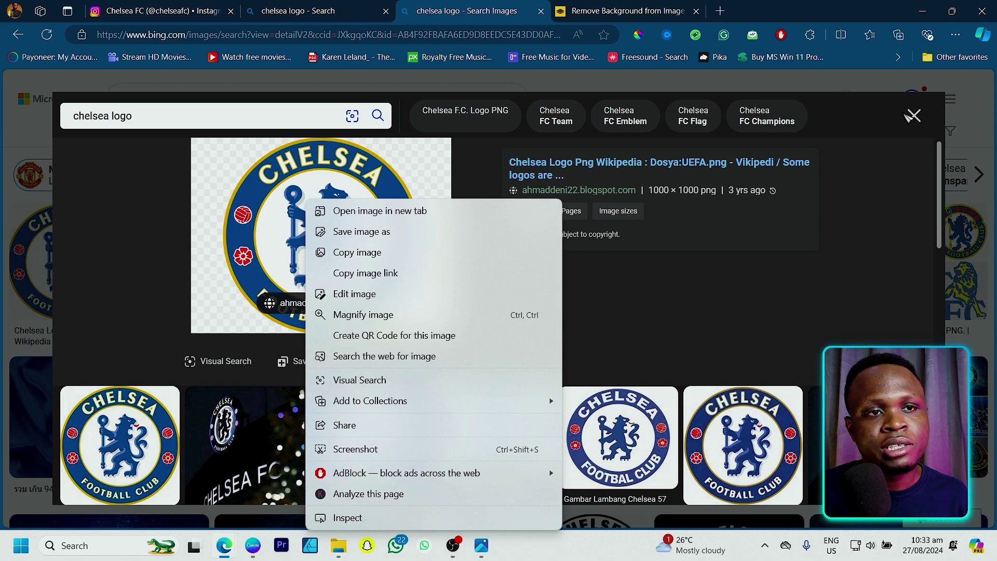
{"action": "left_click", "coordinate": [852, 90]}
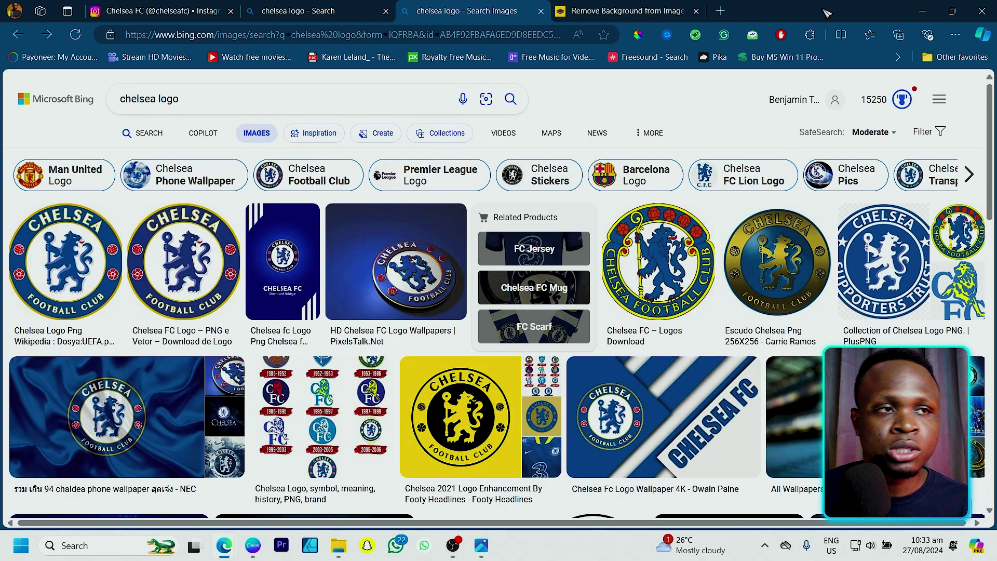
Step: Switch back to Canva, add the uploaded Chelsea logo, shrink it to about 175 × 175 px, and centre it in the top small block
{"action": "left_click", "coordinate": [924, 12]}
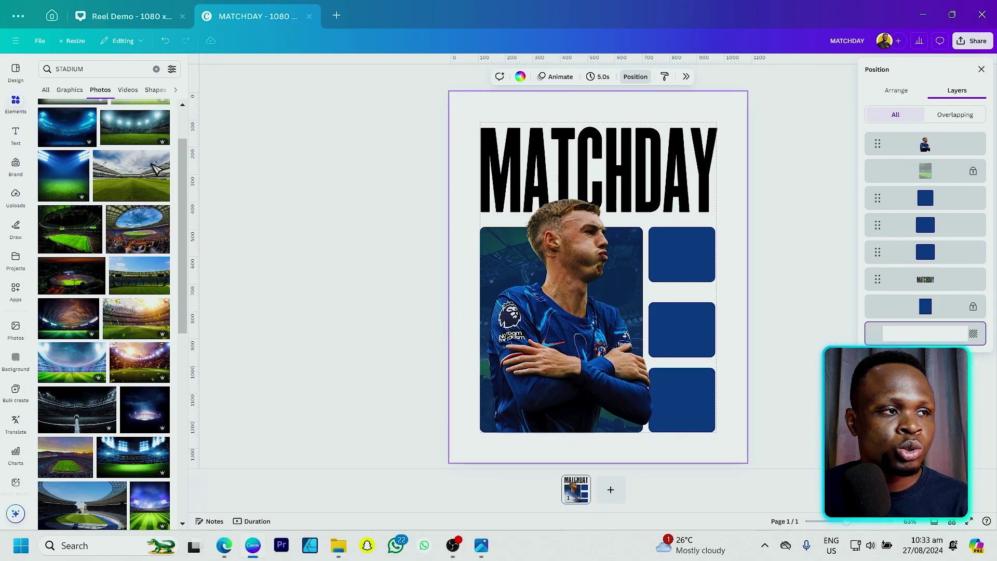
{"action": "left_click", "coordinate": [19, 200]}
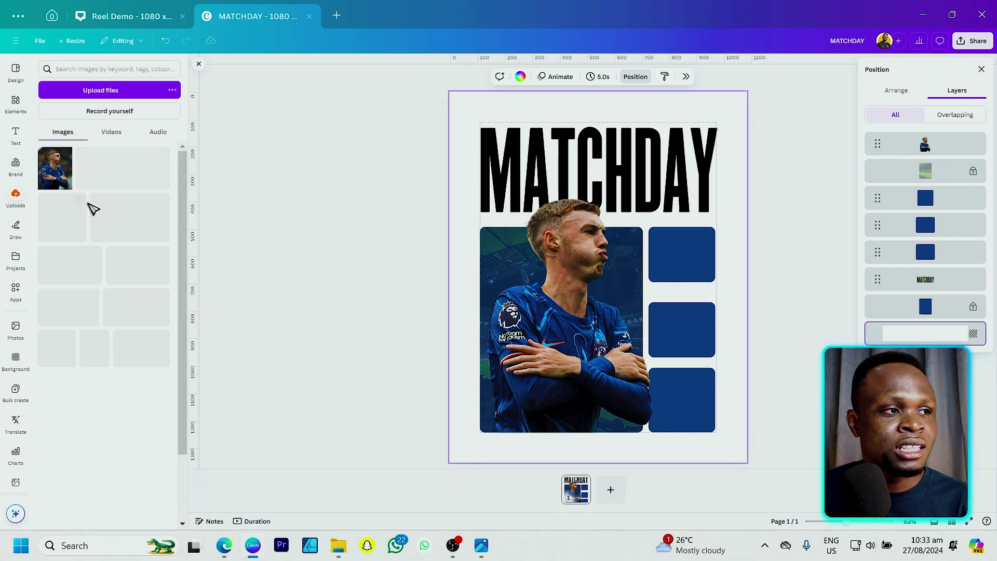
{"action": "scroll", "coordinate": [90, 315], "scroll_direction": "down", "scroll_amount": 2}
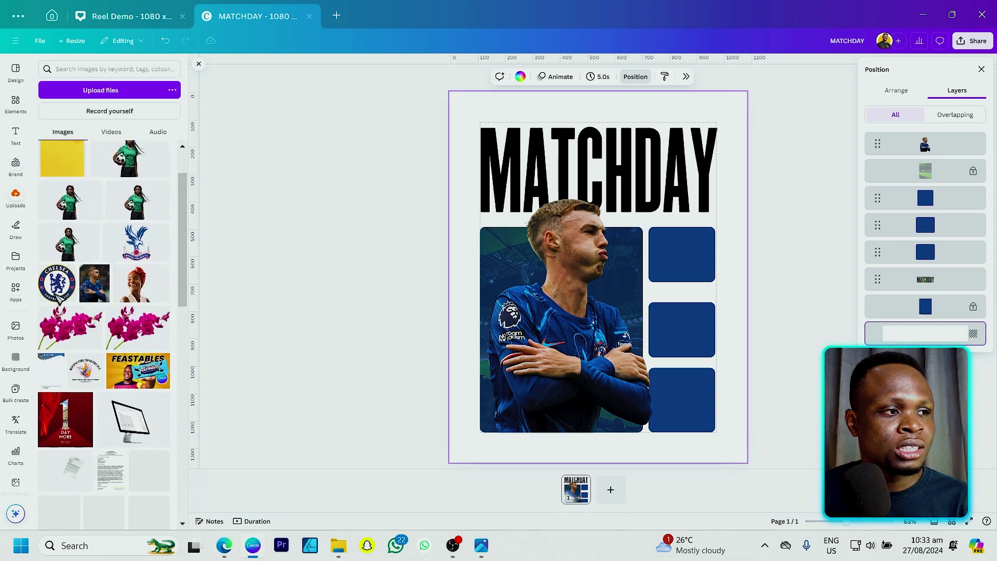
{"action": "left_click", "coordinate": [57, 283]}
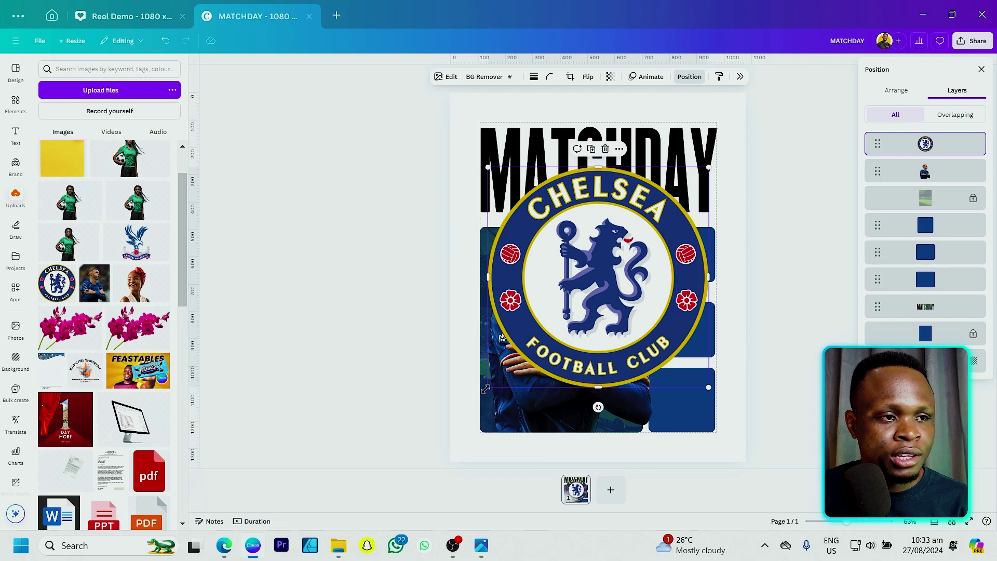
{"action": "left_click_drag", "start_coordinate": [485, 388], "coordinate": [601, 330]}
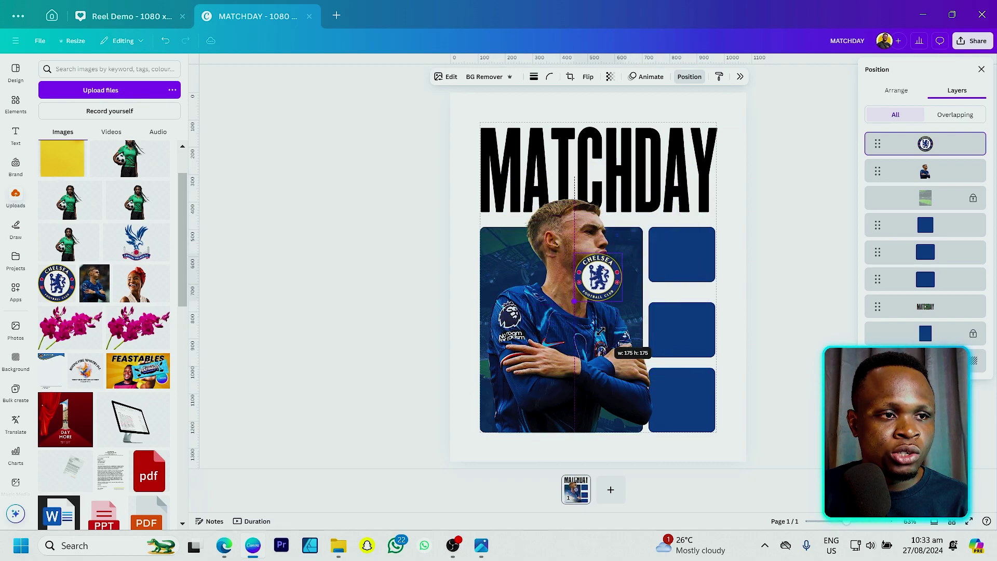
{"action": "left_click_drag", "start_coordinate": [609, 291], "coordinate": [665, 279]}
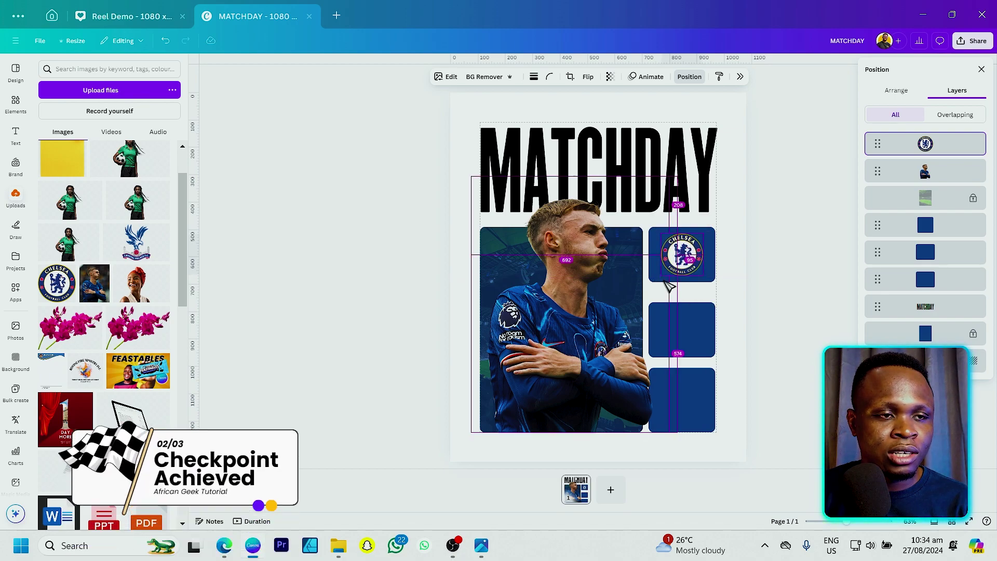
{"action": "left_click", "coordinate": [741, 267]}
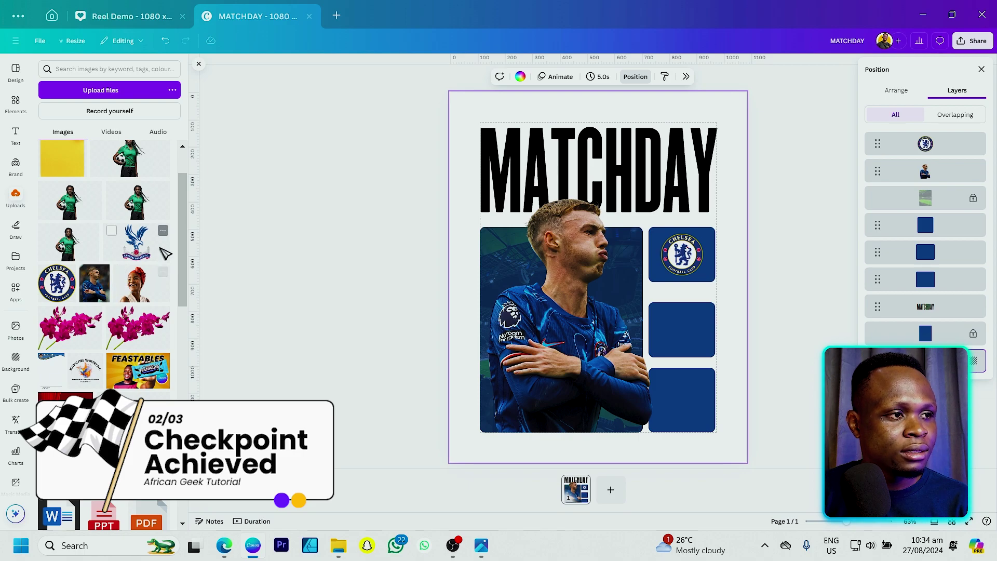
Step: Add the uploaded Crystal Palace logo, scale it down, and centre it in the middle small block
{"action": "left_click_drag", "start_coordinate": [136, 246], "coordinate": [672, 301]}
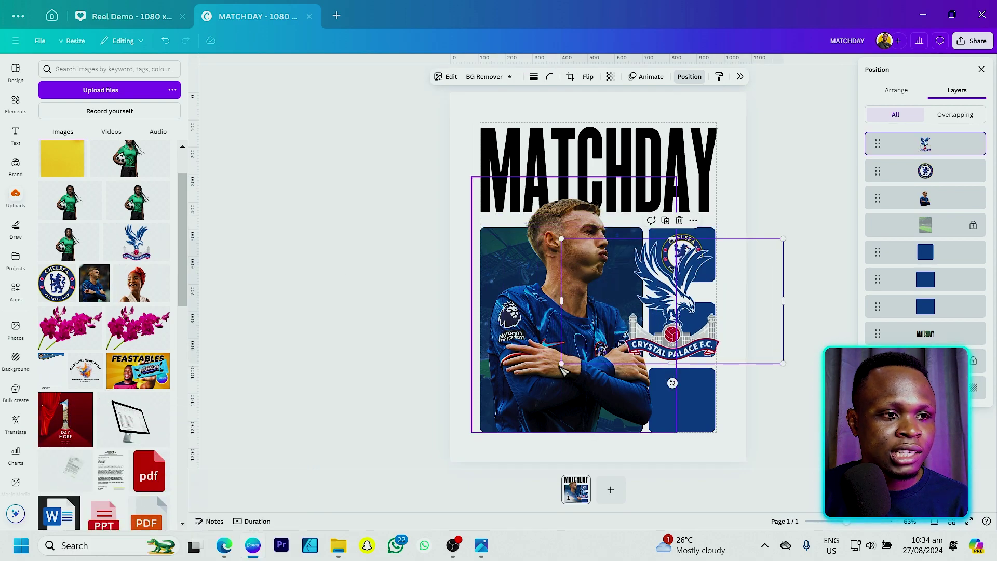
{"action": "left_click_drag", "start_coordinate": [573, 360], "coordinate": [622, 330]}
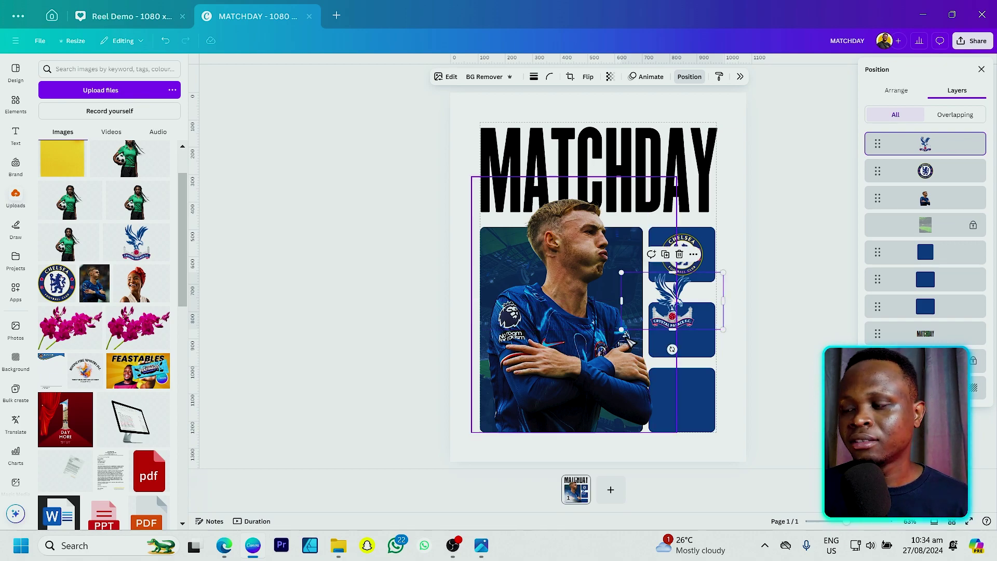
{"action": "left_click_drag", "start_coordinate": [675, 306], "coordinate": [685, 330]}
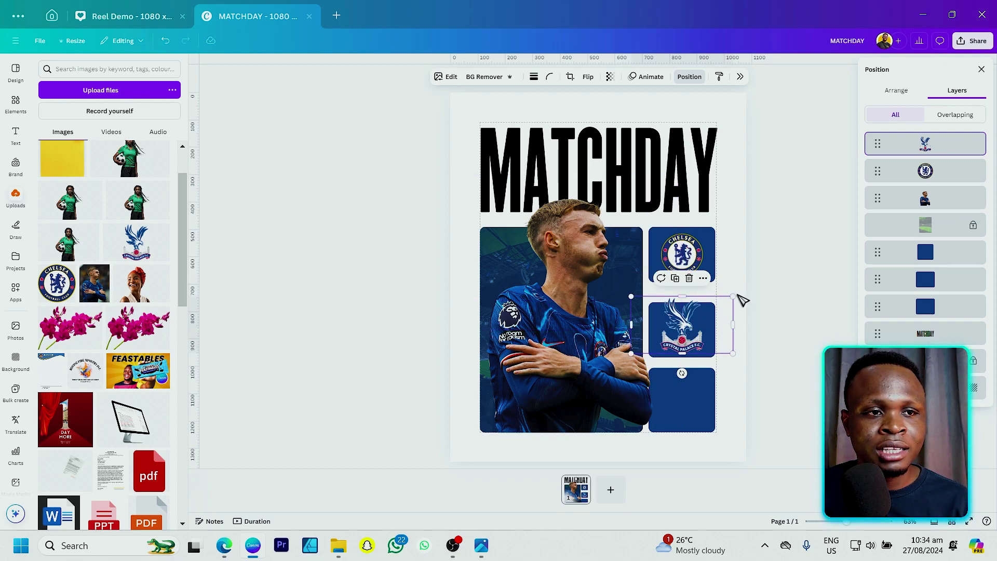
{"action": "left_click_drag", "start_coordinate": [732, 296], "coordinate": [718, 311]}
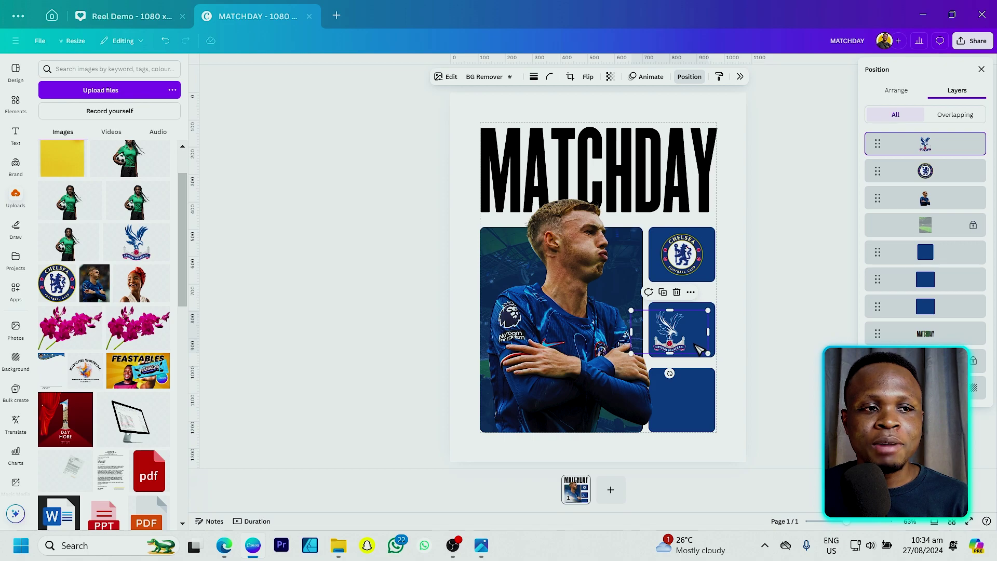
{"action": "mouse_move", "coordinate": [705, 347]}
{"action": "left_mouse_down"}
{"action": "mouse_move", "coordinate": [724, 363]}
{"action": "mouse_move", "coordinate": [694, 340]}
{"action": "left_mouse_up"}
{"action": "left_click", "coordinate": [737, 278]}
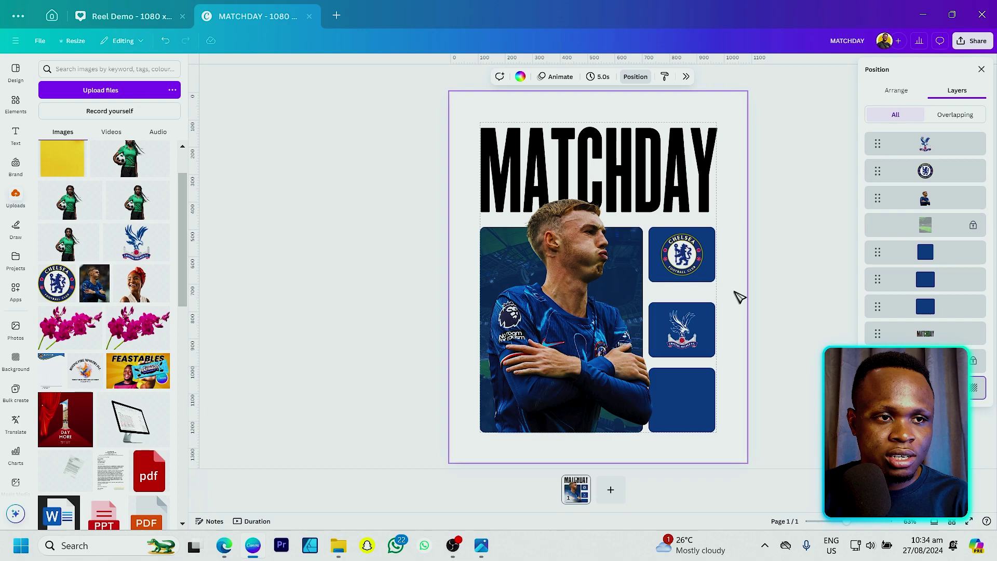
Step: Add a circle, shrink it, and place it in the gap between the Chelsea and Crystal Palace blocks
{"action": "key", "text": "c"}
{"action": "left_click_drag", "start_coordinate": [688, 292], "coordinate": [713, 298]}
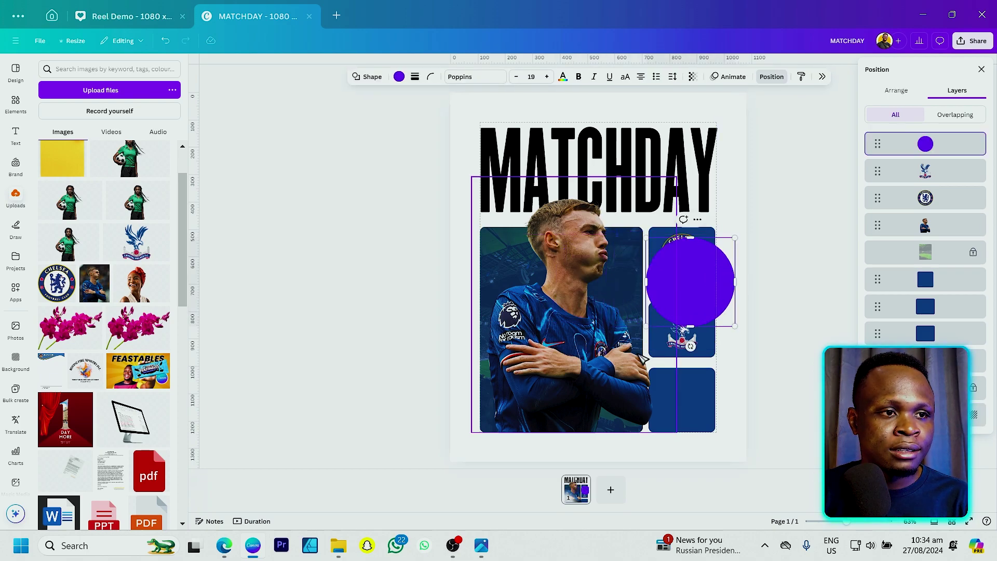
{"action": "left_click_drag", "start_coordinate": [644, 325], "coordinate": [675, 299]}
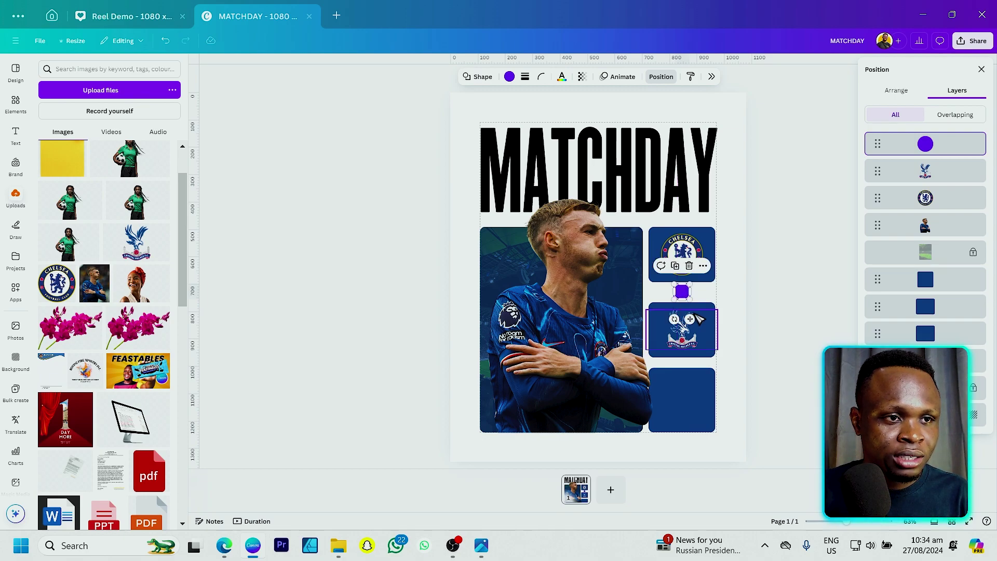
Step: Fill the small circle between the two club blocks with black from the document colours
{"action": "key", "text": "ctrl+plus"}
{"action": "key", "text": "ctrl+plus"}
{"action": "left_click", "coordinate": [772, 290]}
{"action": "left_click", "coordinate": [746, 288]}
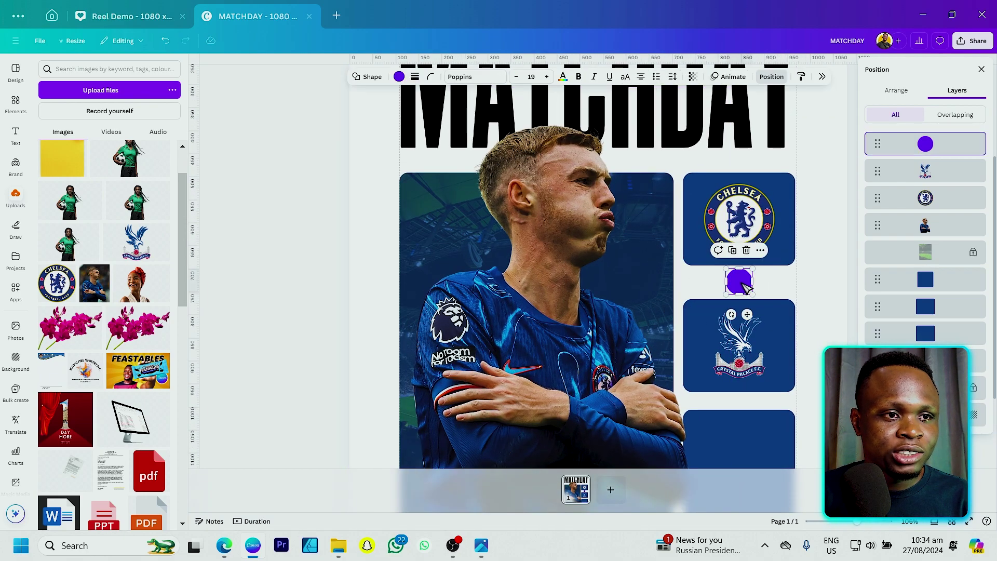
{"action": "left_click", "coordinate": [400, 76]}
{"action": "left_click", "coordinate": [912, 133]}
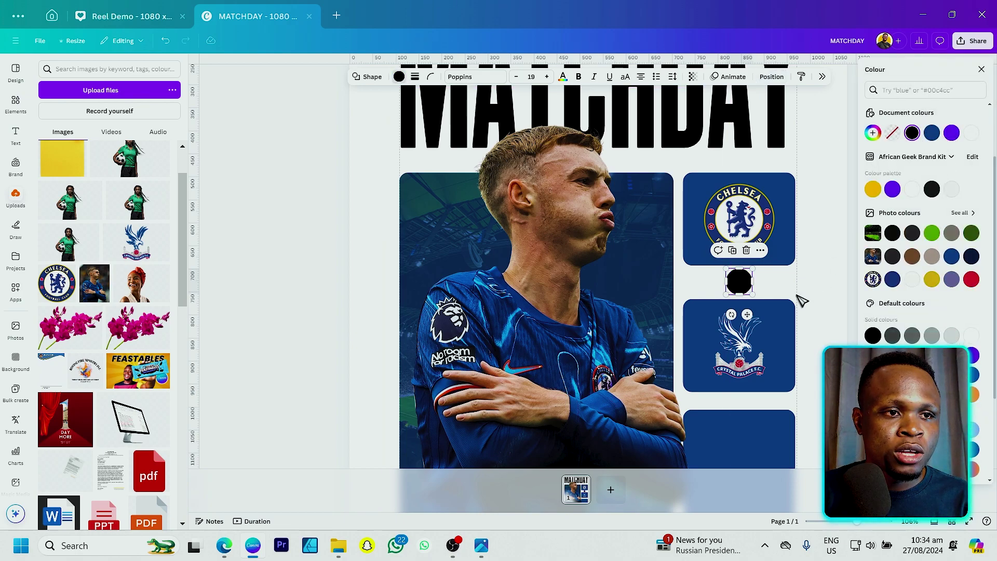
Step: Add a line, shorten it, colour it black, and place one copy on each side of the black circle
{"action": "key", "text": "l"}
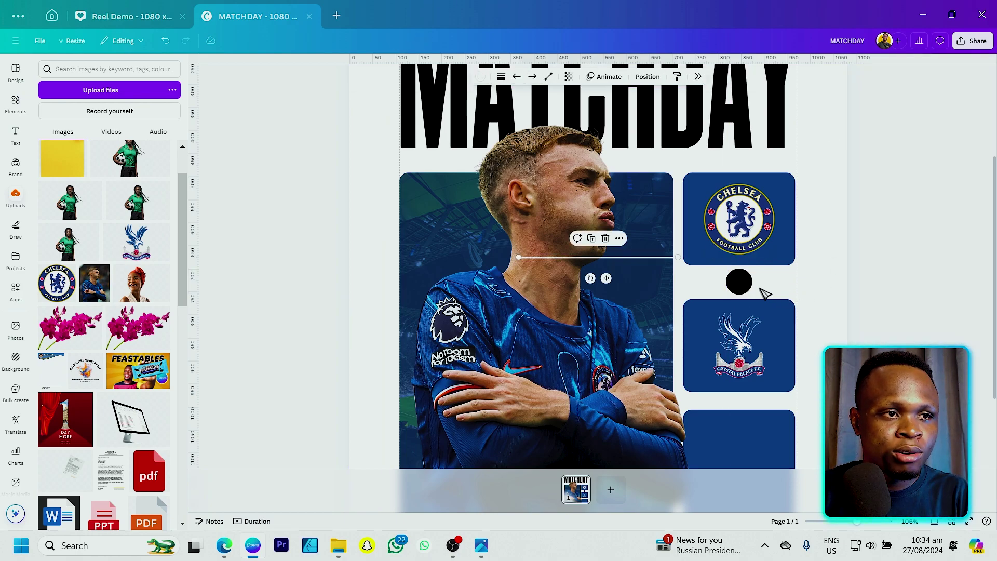
{"action": "left_click_drag", "start_coordinate": [520, 257], "coordinate": [641, 257]}
{"action": "left_click", "coordinate": [483, 76]}
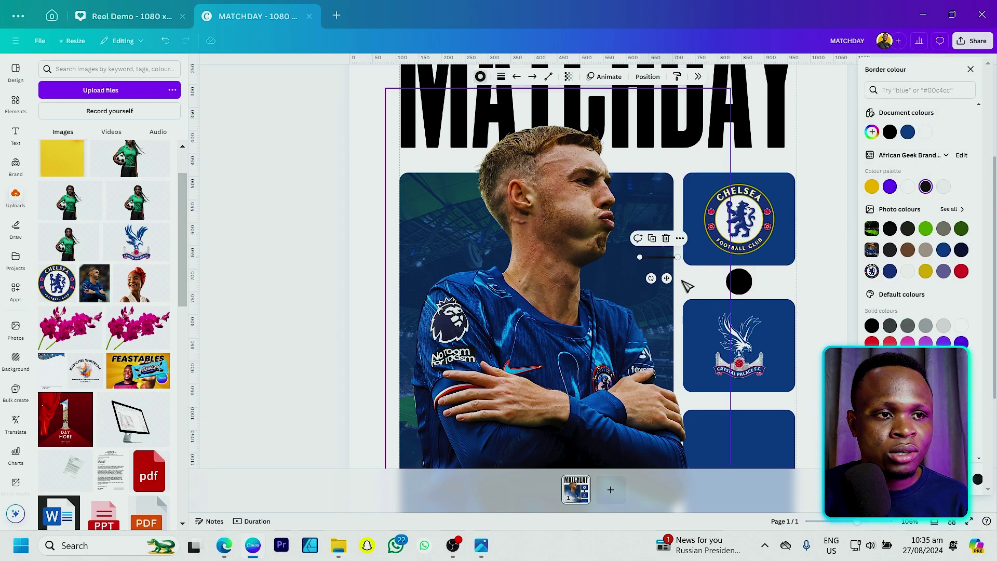
{"action": "left_click_drag", "start_coordinate": [667, 279], "coordinate": [746, 291]}
{"action": "left_click", "coordinate": [745, 290]}
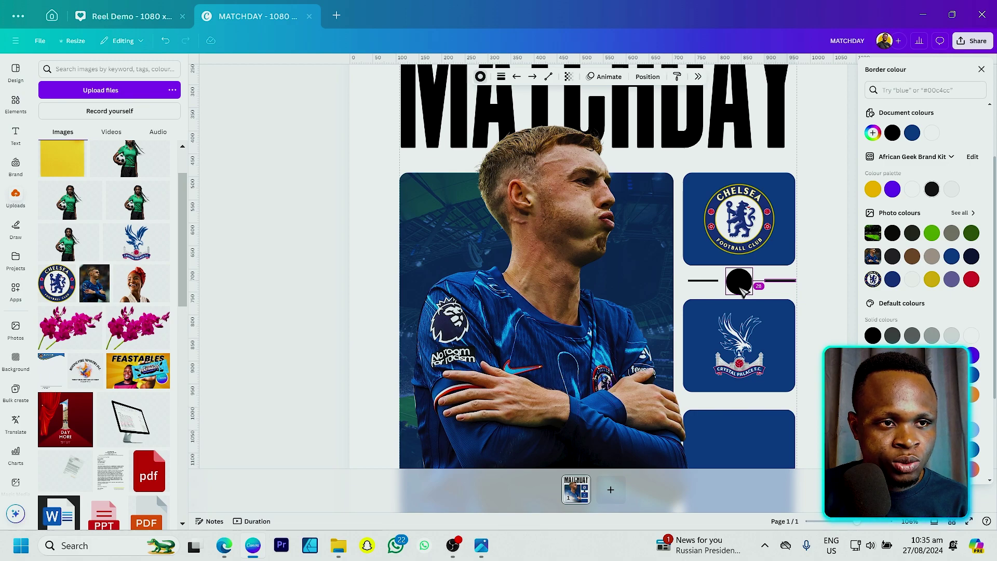
Step: Align the black circle level with the two short lines, leaving equal gaps of about 22 px on both sides
{"action": "left_click_drag", "start_coordinate": [744, 292], "coordinate": [742, 293]}
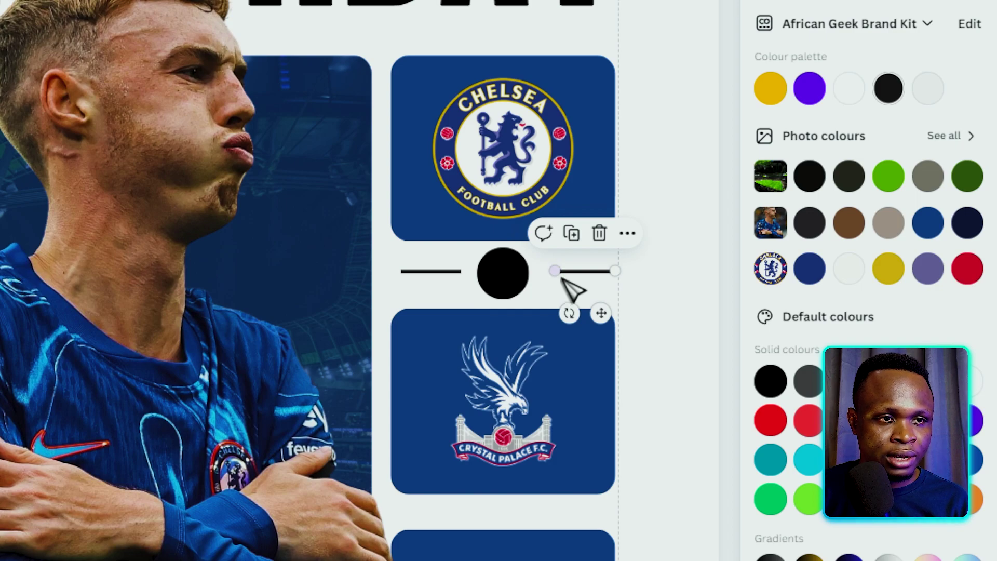
{"action": "left_click_drag", "start_coordinate": [518, 285], "coordinate": [504, 273]}
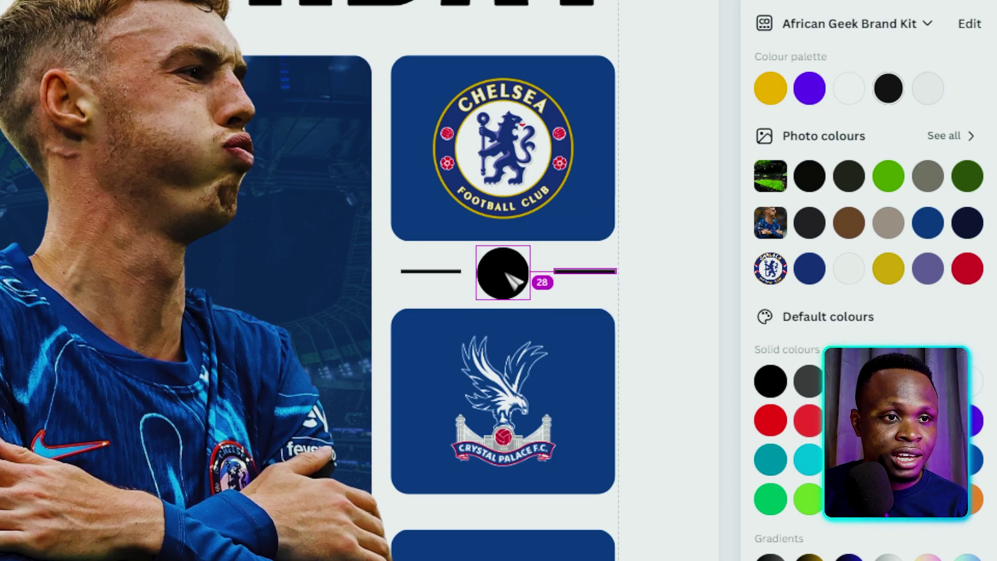
{"action": "left_click_drag", "start_coordinate": [507, 275], "coordinate": [514, 291]}
{"action": "left_click", "coordinate": [427, 274]}
{"action": "left_click", "coordinate": [525, 291]}
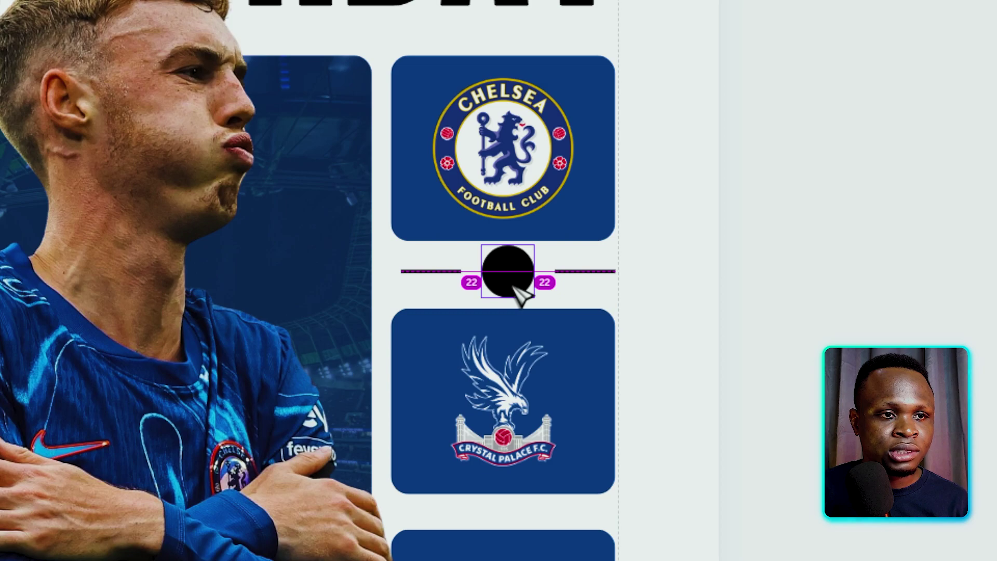
{"action": "left_click_drag", "start_coordinate": [515, 292], "coordinate": [525, 296]}
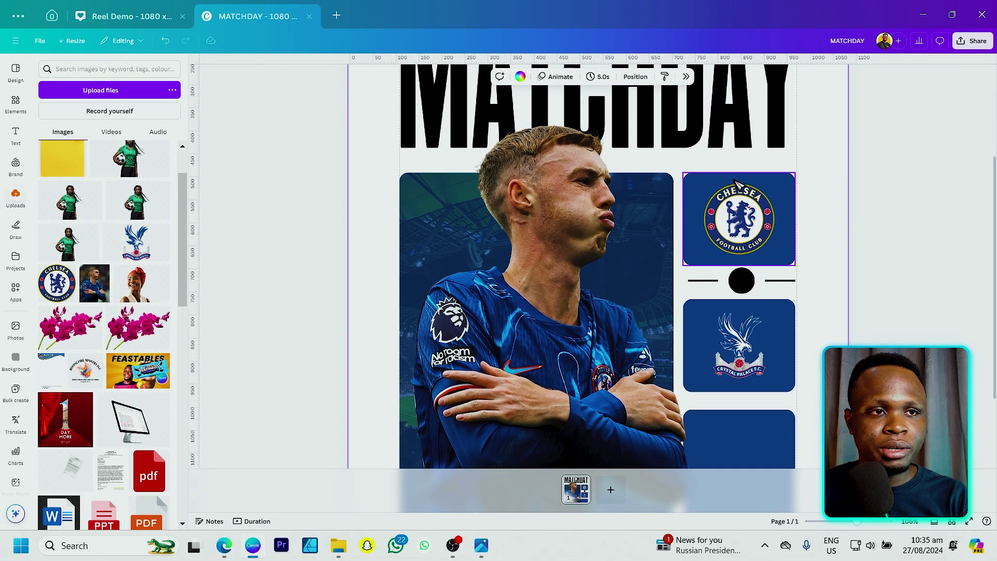
Step: Add the text VS and place it in the centre of the black circle
{"action": "key", "text": "t"}
{"action": "type", "text": "VS"}
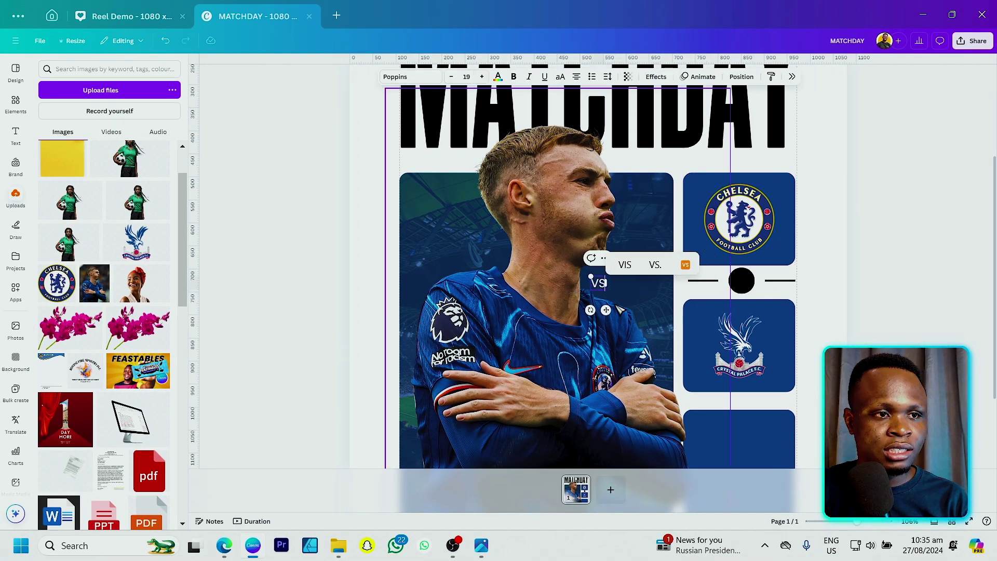
{"action": "left_click_drag", "start_coordinate": [607, 310], "coordinate": [755, 311]}
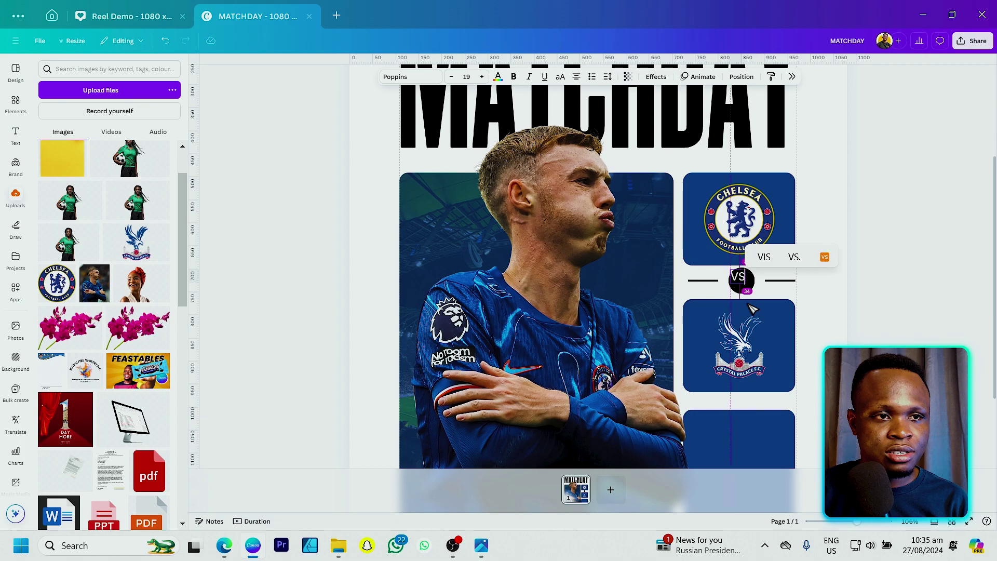
{"action": "left_click", "coordinate": [820, 304]}
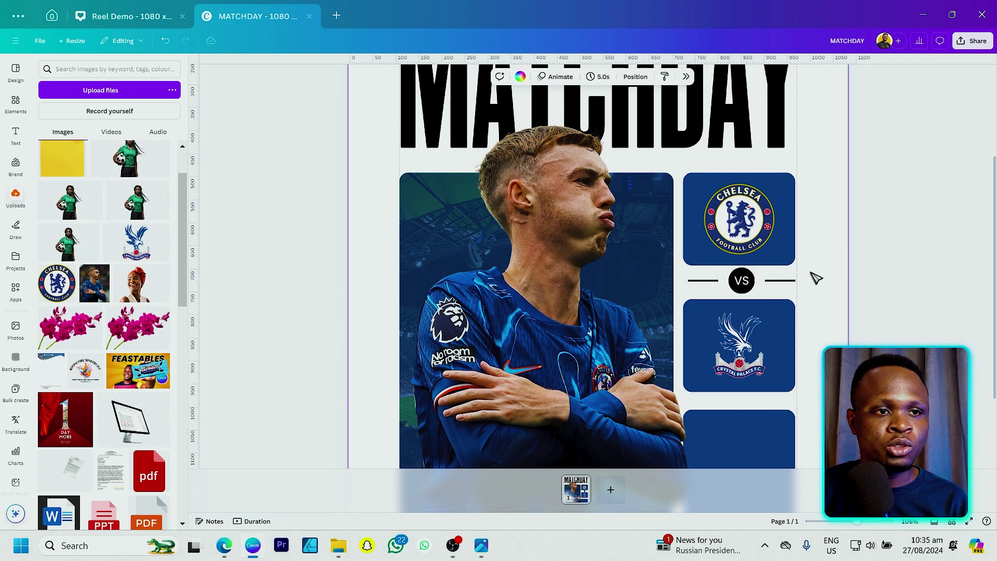
Step: Move the top and middle blocks, with their logos and the VS divider, slightly down together towards the bottom block
{"action": "scroll", "coordinate": [740, 364], "scroll_direction": "down", "scroll_amount": 1}
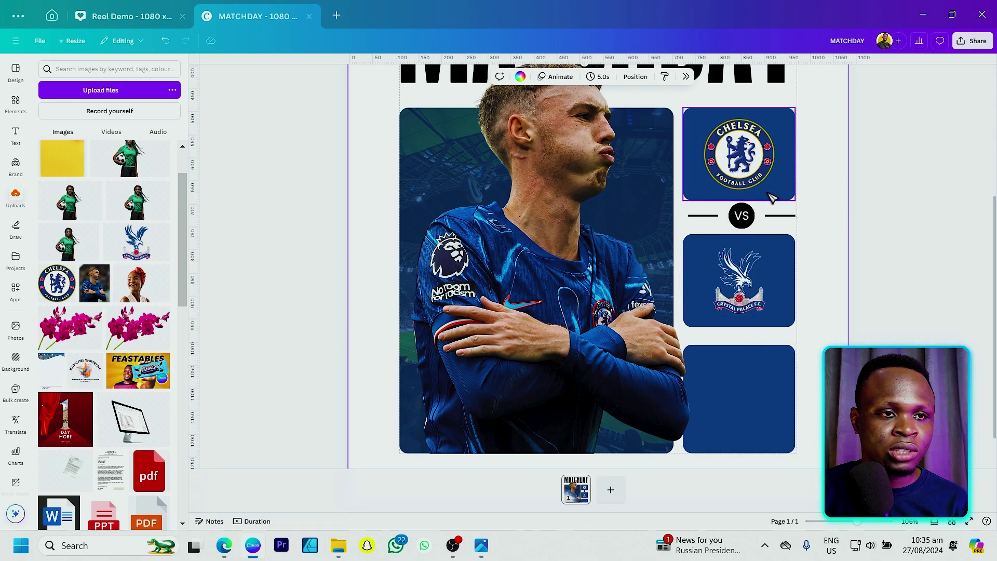
{"action": "left_click_drag", "start_coordinate": [834, 129], "coordinate": [776, 285]}
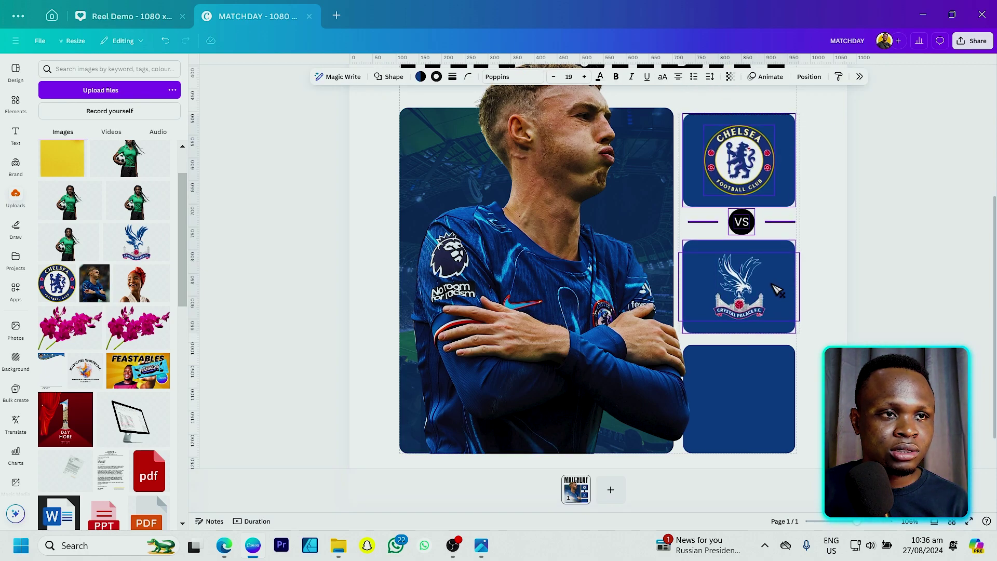
{"action": "left_click", "coordinate": [775, 387], "text": "shift"}
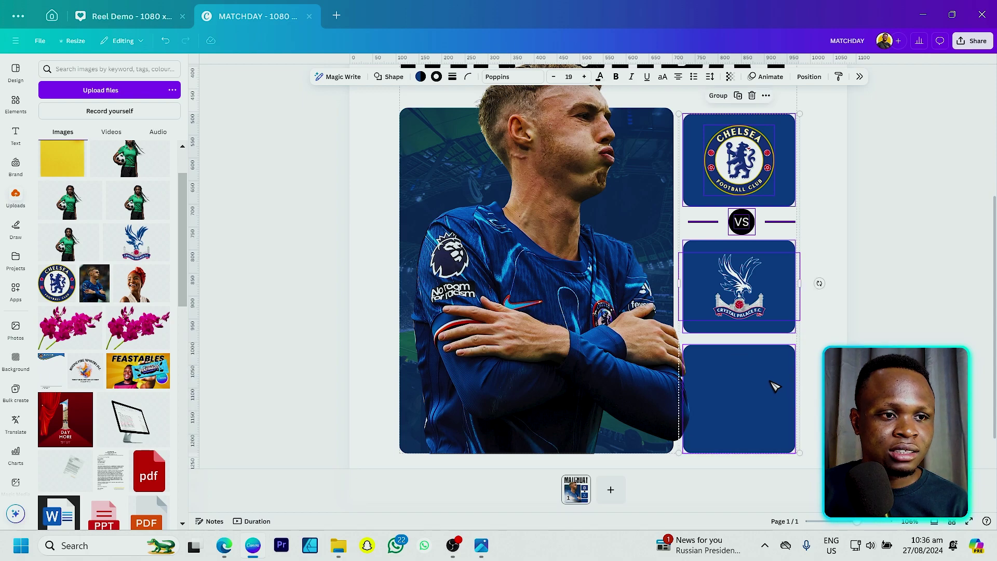
{"action": "left_click", "coordinate": [845, 294]}
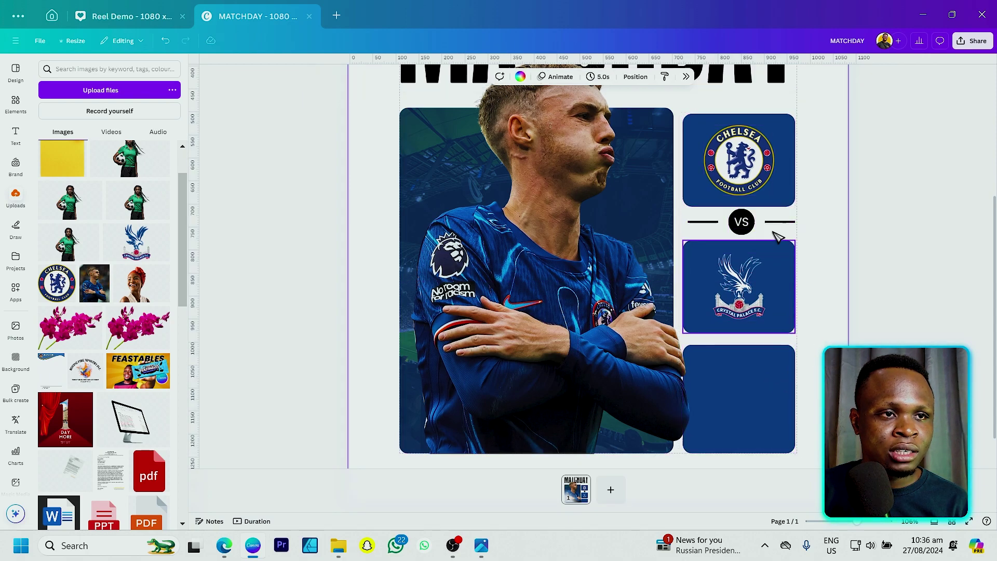
Step: Select the VS circle, its text and both side lines together and centre them horizontally with the small blocks
{"action": "left_click", "coordinate": [746, 232]}
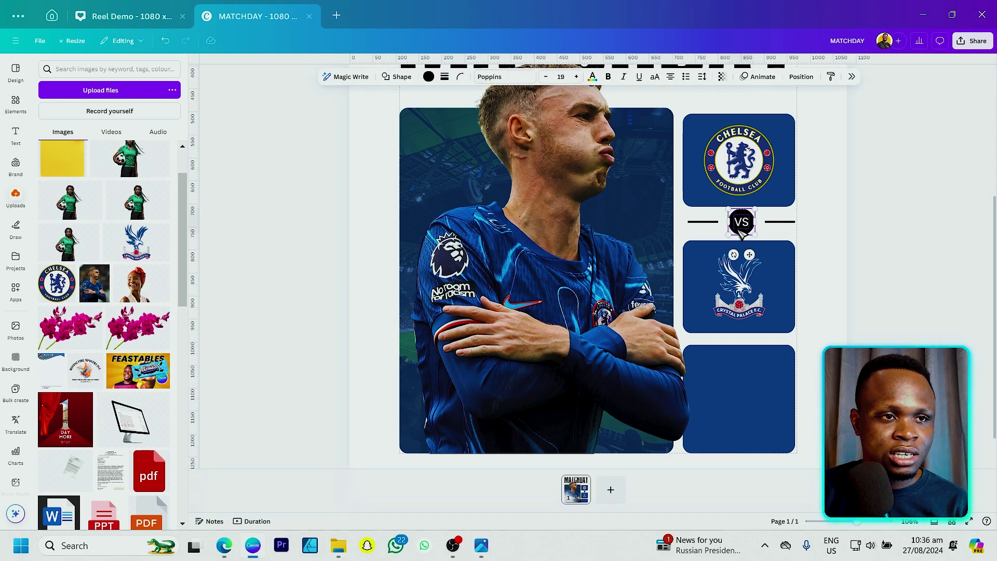
{"action": "left_click", "coordinate": [780, 226], "text": "shift"}
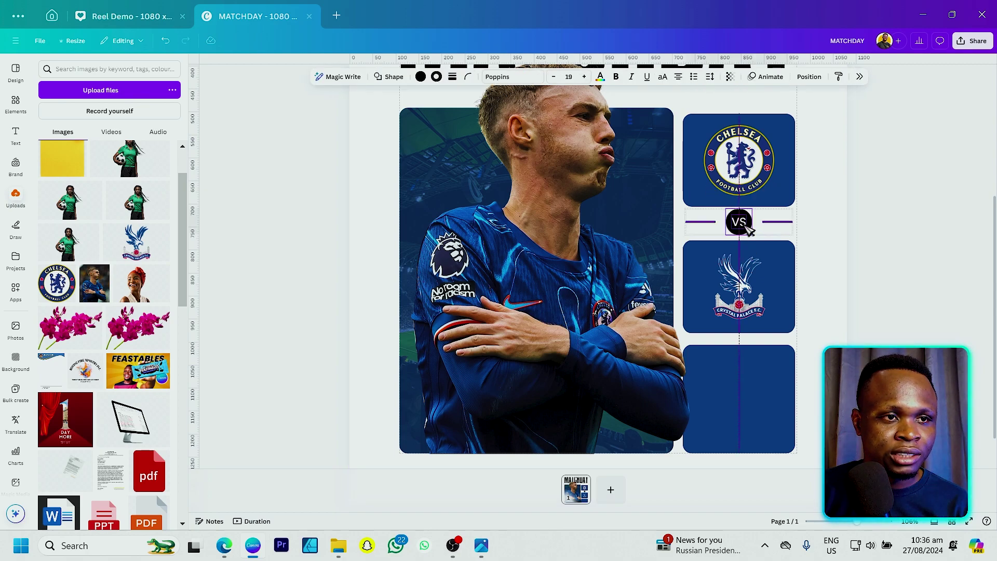
{"action": "left_click", "coordinate": [817, 235]}
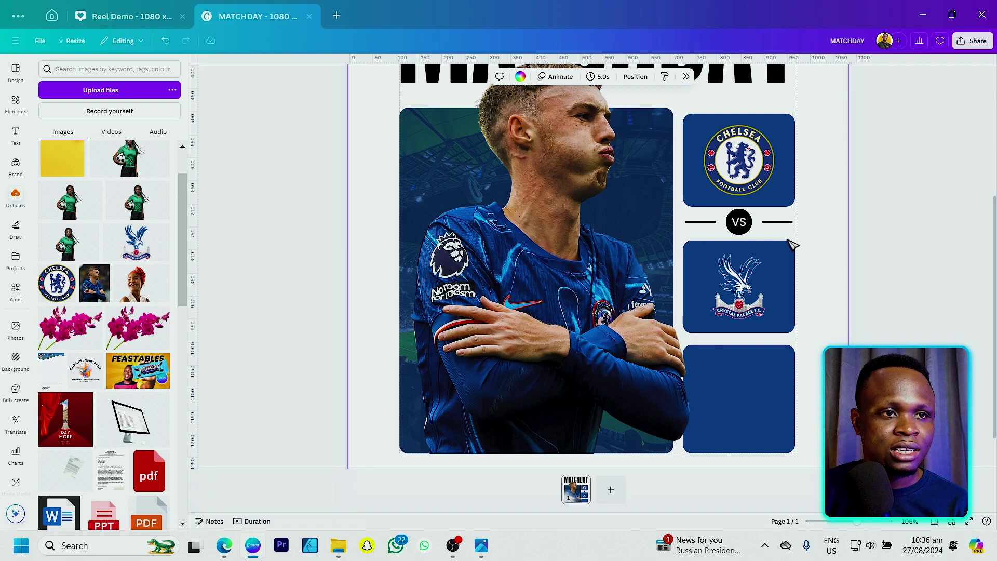
{"action": "left_click", "coordinate": [852, 252]}
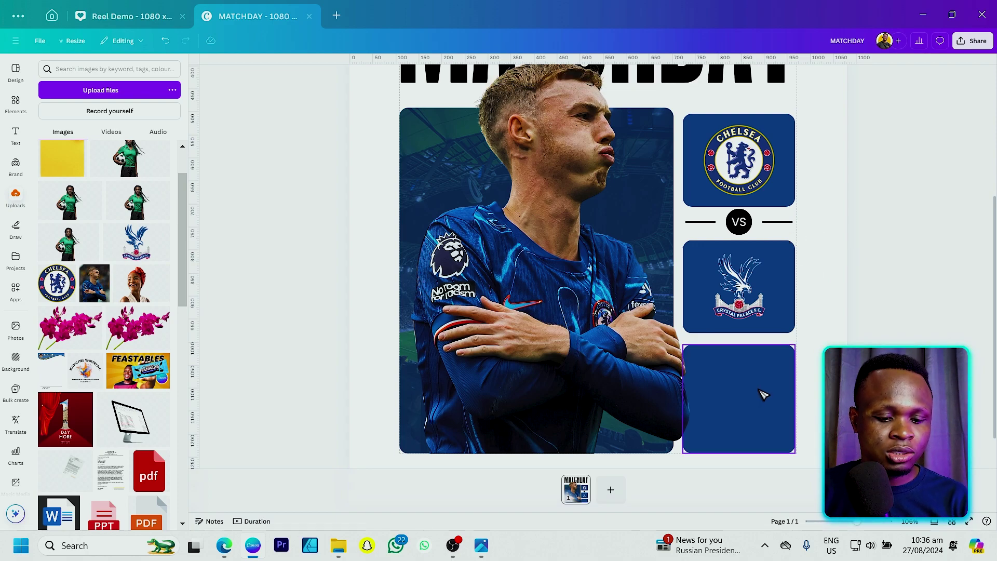
{"action": "scroll", "coordinate": [763, 394], "scroll_direction": "down", "scroll_amount": 1}
{"action": "scroll", "coordinate": [764, 394], "scroll_direction": "down", "scroll_amount": 1}
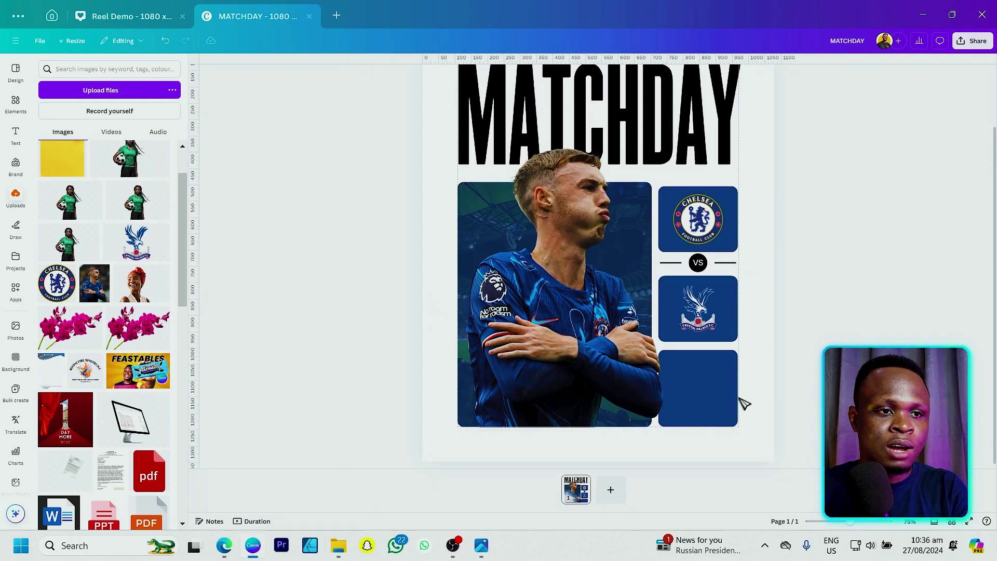
Step: Duplicate the VS text into the upper part of the bottom block and change the copy to STAMFORD BRIDGE
{"action": "left_click", "coordinate": [699, 262]}
{"action": "key", "text": "ctrl+d"}
{"action": "left_click_drag", "start_coordinate": [732, 267], "coordinate": [710, 390]}
{"action": "double_click", "coordinate": [711, 360]}
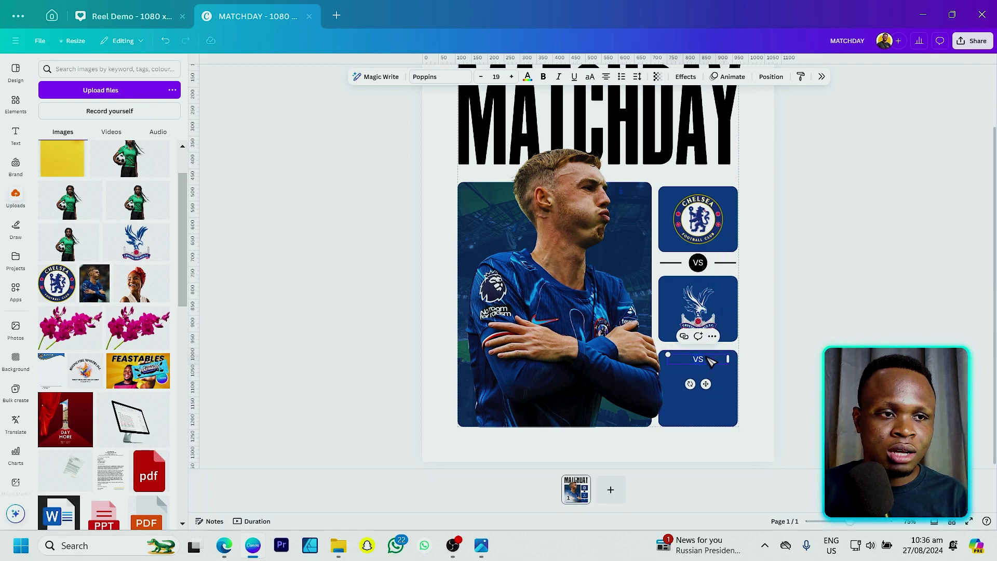
{"action": "type", "text": "STAMFORD"}
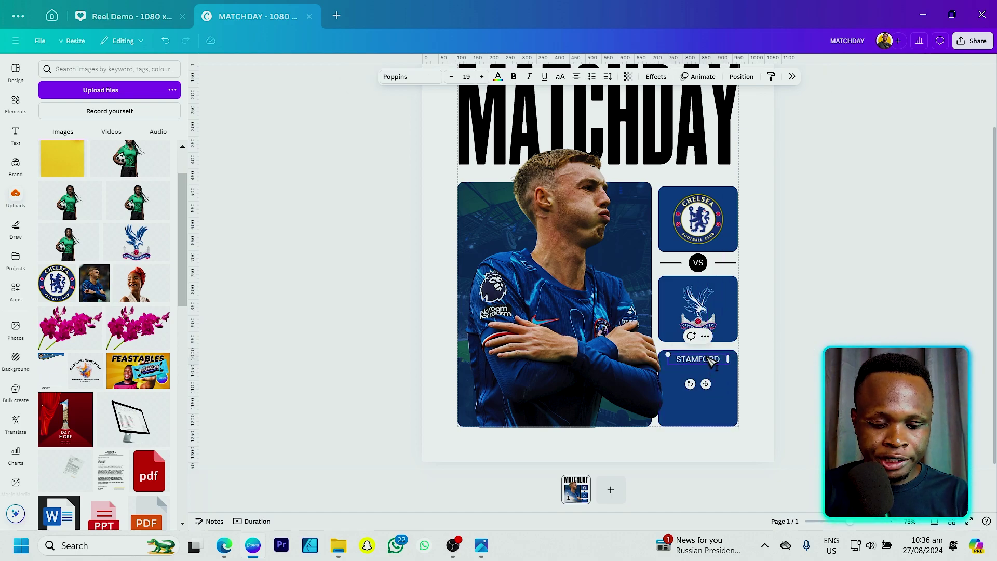
{"action": "type", "text": " BRIDGE"}
{"action": "key", "text": "Escape"}
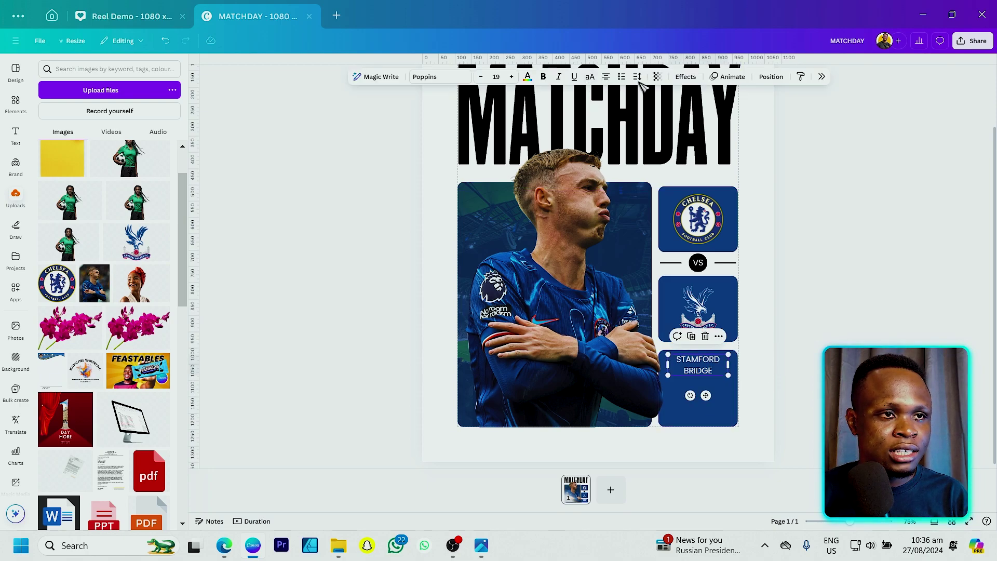
Step: Tighten the line spacing of the STAMFORD BRIDGE text to about 1.08
{"action": "left_click", "coordinate": [637, 77]}
{"action": "left_click_drag", "start_coordinate": [626, 145], "coordinate": [617, 148]}
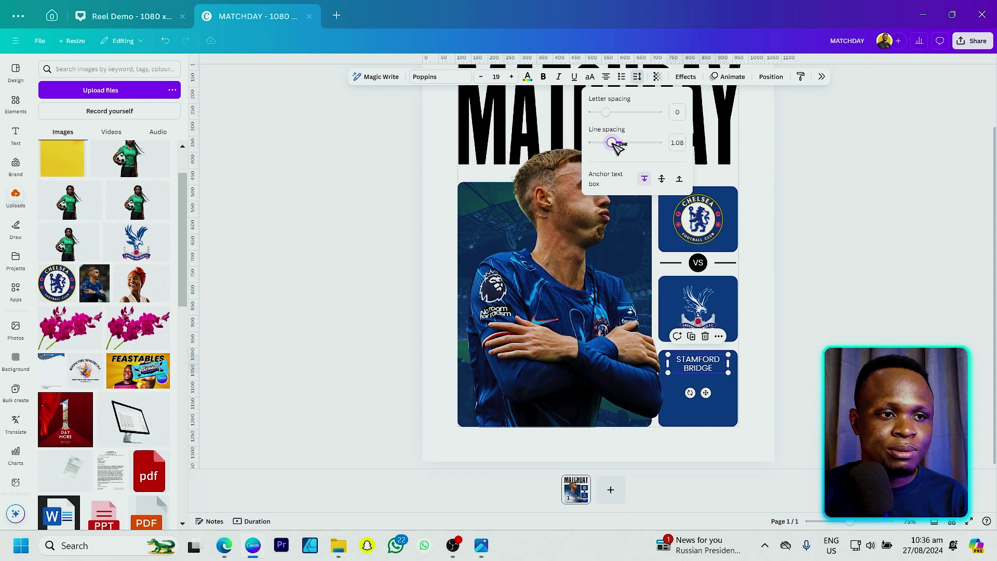
{"action": "key", "text": "Escape"}
Step: Duplicate a short line from the VS divider, place it below STAMFORD BRIDGE in the bottom block and colour it white
{"action": "left_click", "coordinate": [727, 262]}
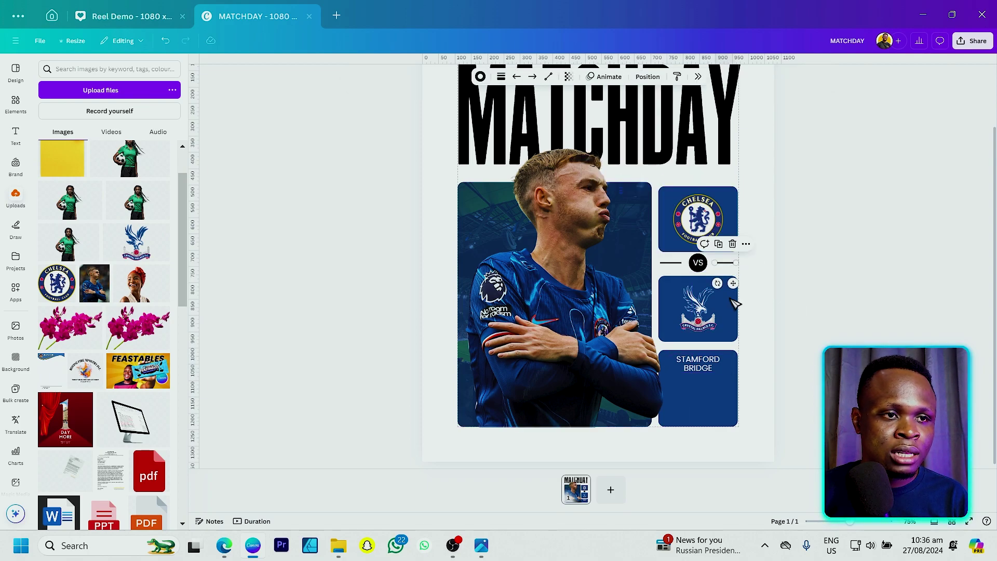
{"action": "left_click_drag", "start_coordinate": [693, 424], "coordinate": [705, 383]}
{"action": "left_click", "coordinate": [480, 77]}
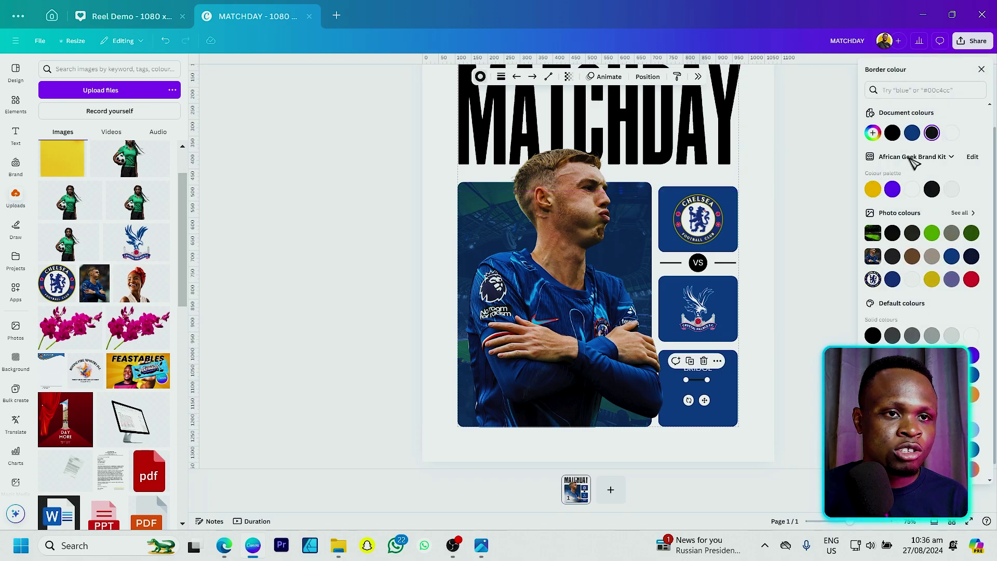
{"action": "left_click", "coordinate": [946, 136]}
{"action": "left_click", "coordinate": [747, 391]}
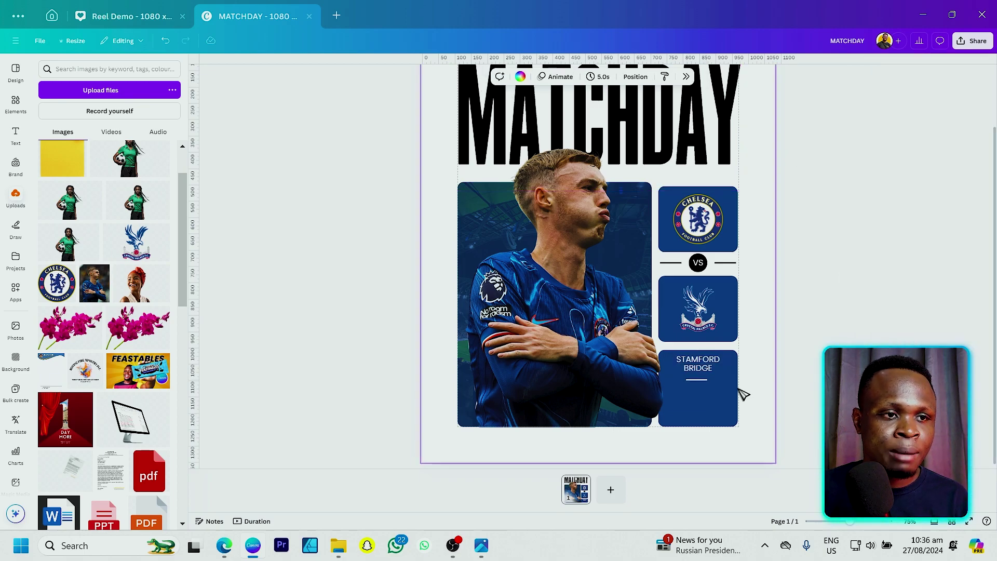
Step: Centre the short white line under STAMFORD BRIDGE and bring it slightly closer to the text
{"action": "scroll", "coordinate": [673, 369], "scroll_direction": "up", "scroll_amount": 2}
{"action": "scroll", "coordinate": [674, 370], "scroll_direction": "up", "scroll_amount": 3}
{"action": "left_click", "coordinate": [766, 390]}
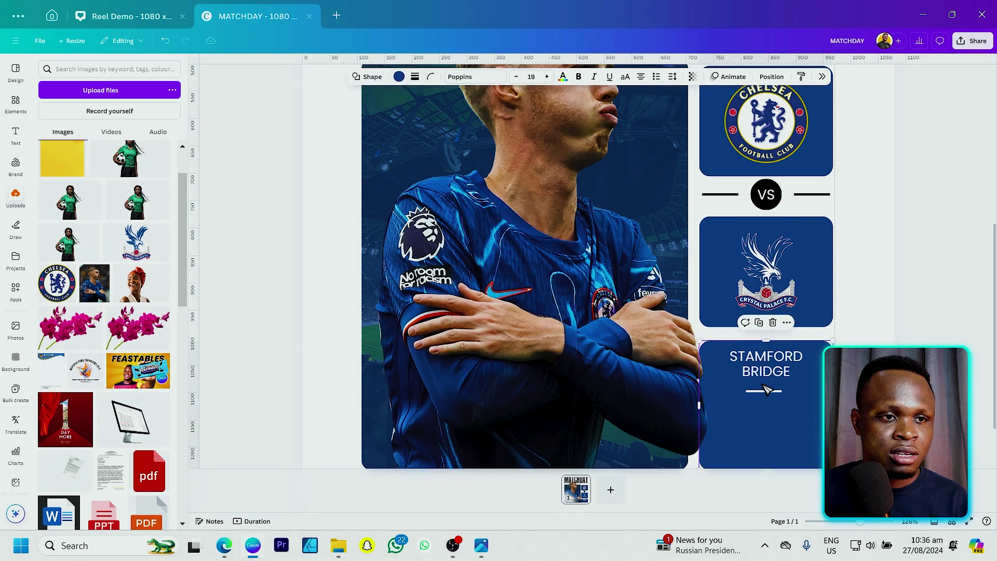
{"action": "left_click_drag", "start_coordinate": [767, 396], "coordinate": [769, 393]}
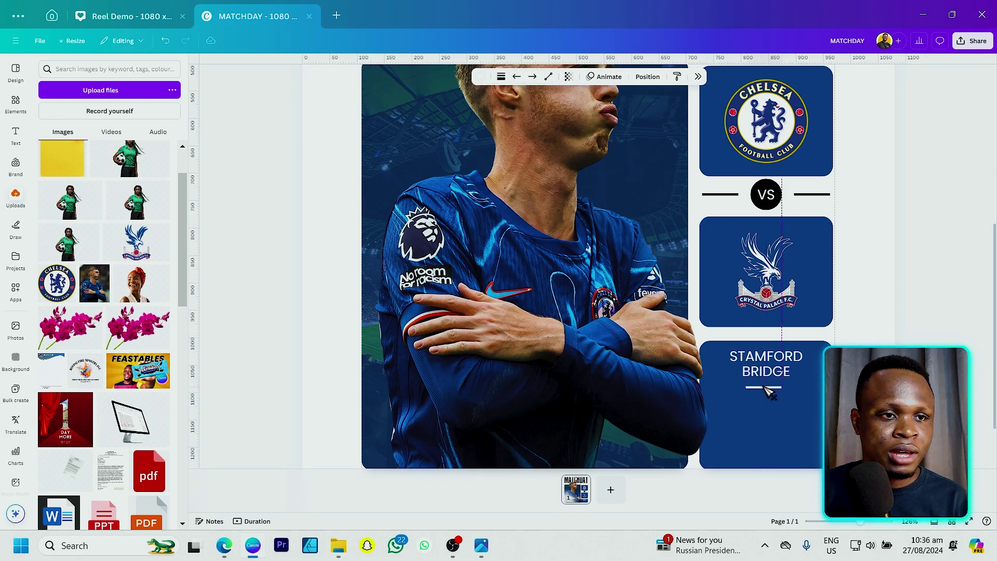
Step: Duplicate the STAMFORD BRIDGE text below the white line and change the copy to SUNDAY, 2ND SEPT 2024
{"action": "left_click", "coordinate": [802, 363]}
{"action": "key", "text": "ctrl+d"}
{"action": "left_click_drag", "start_coordinate": [804, 374], "coordinate": [796, 410]}
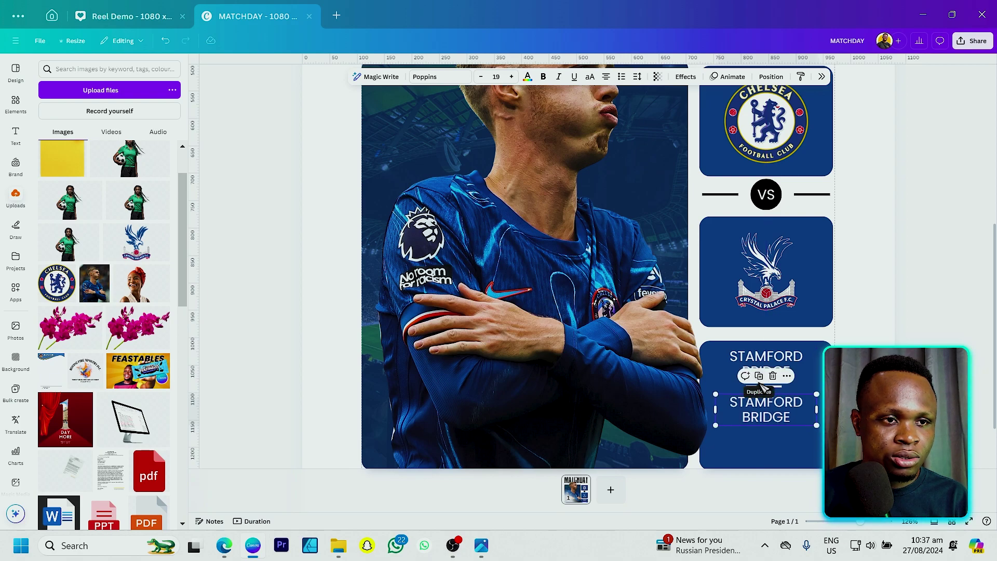
{"action": "left_click", "coordinate": [763, 386]}
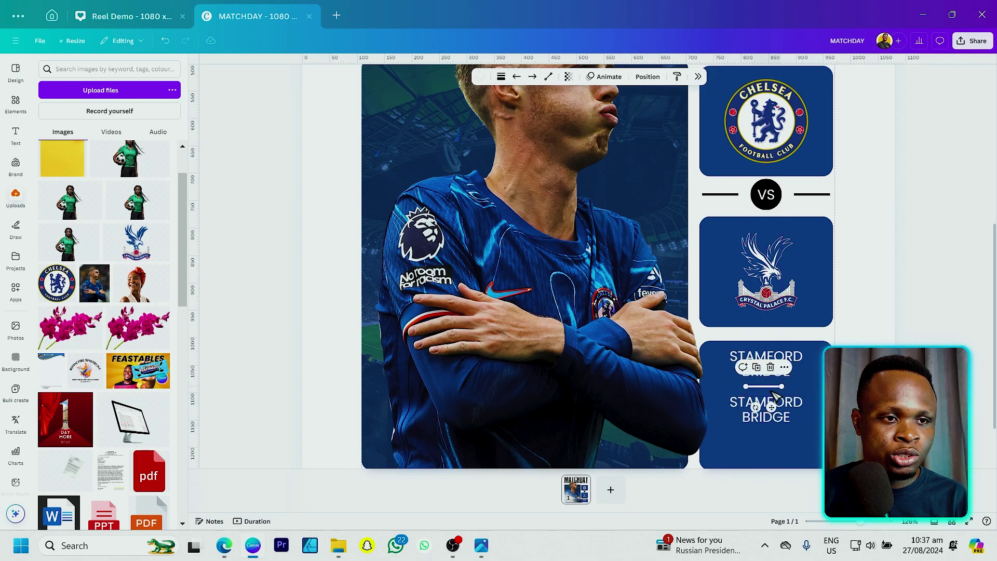
{"action": "left_click", "coordinate": [796, 427]}
{"action": "type", "text": "2"}
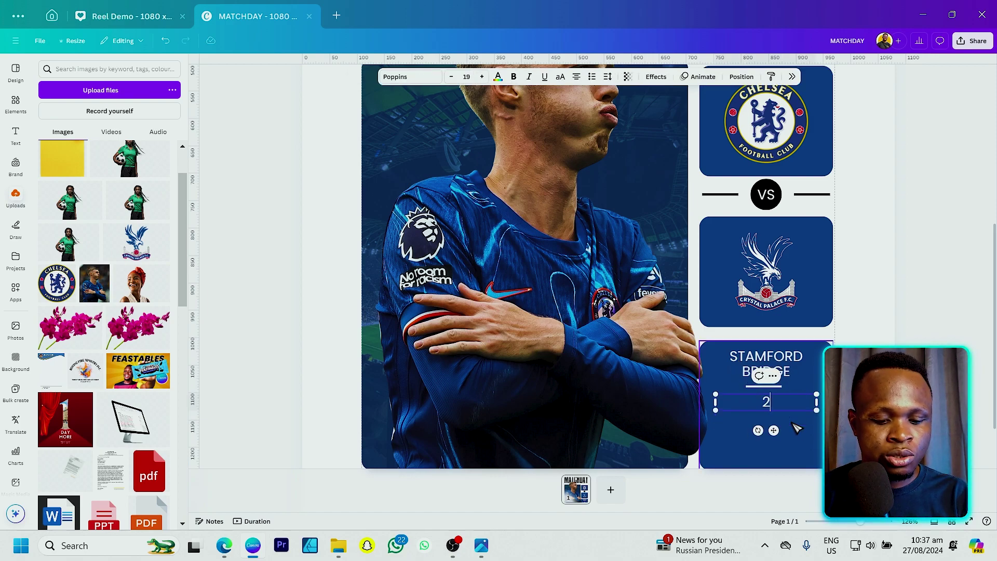
{"action": "type", "text": "ND S"}
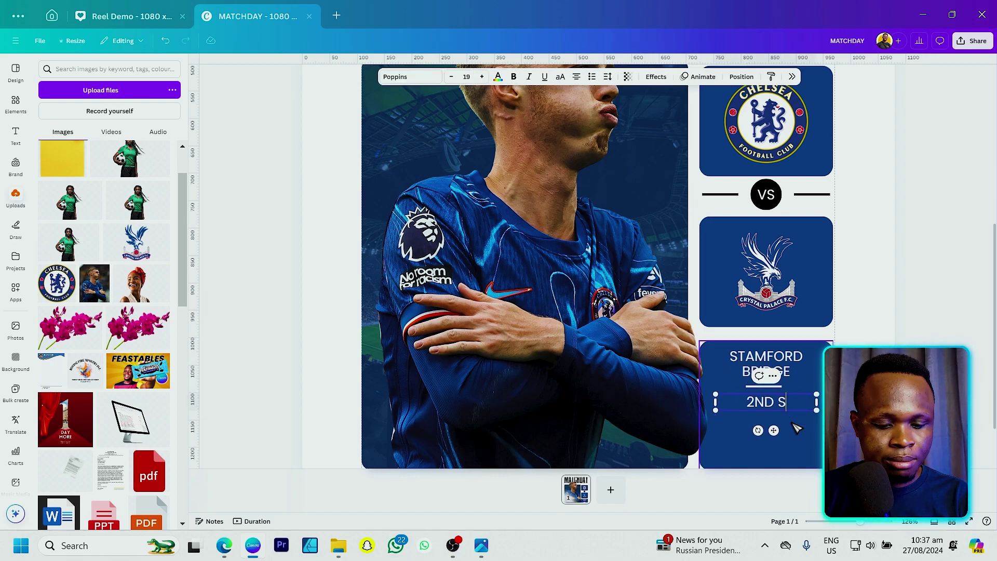
{"action": "type", "text": "EPT 2024"}
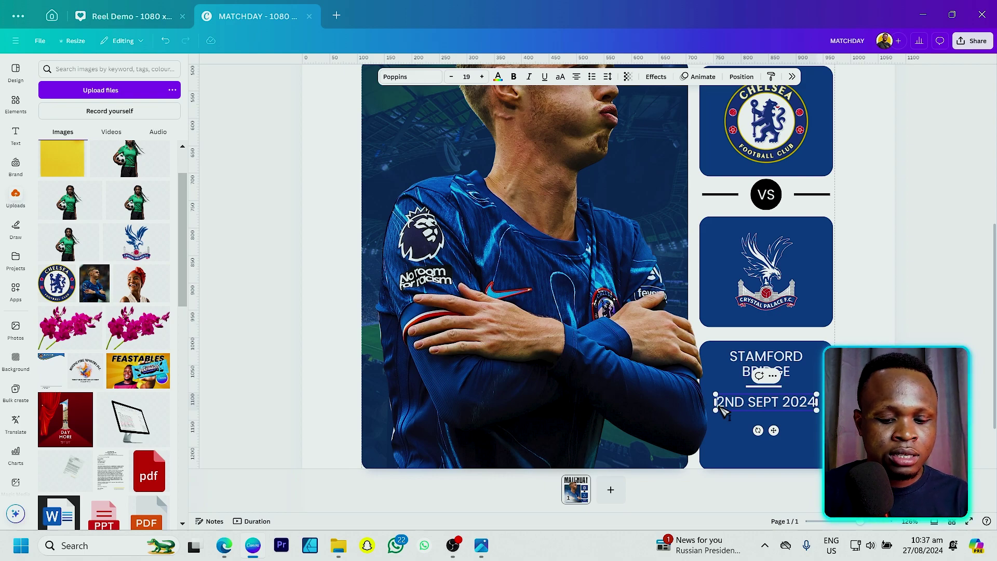
{"action": "type", "text": "SUNDAY,"}
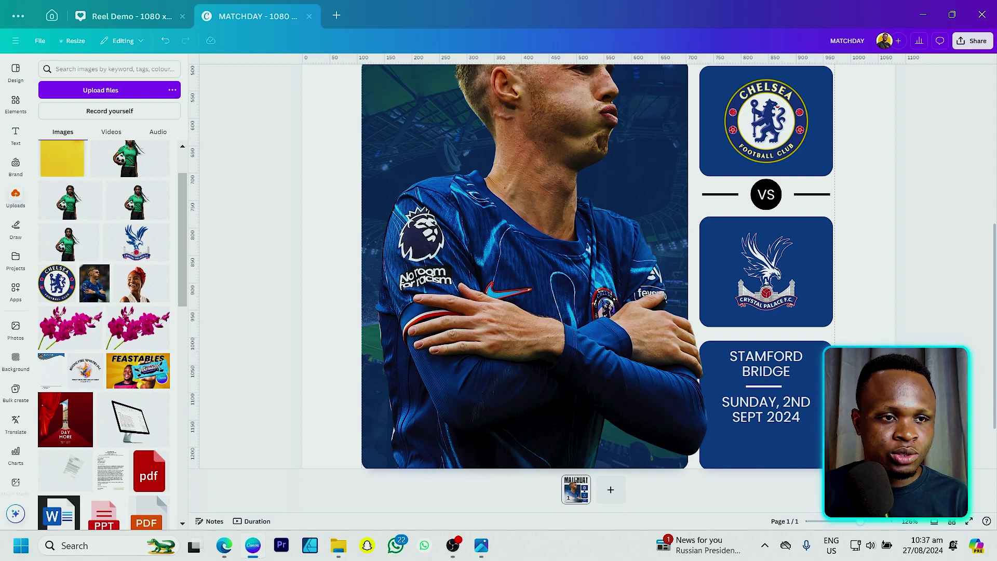
Step: Place a copy of the short white line about 12 px below the date text, vertically in line with the first one
{"action": "left_click", "coordinate": [779, 387]}
{"action": "left_click_drag", "start_coordinate": [778, 389], "coordinate": [778, 460]}
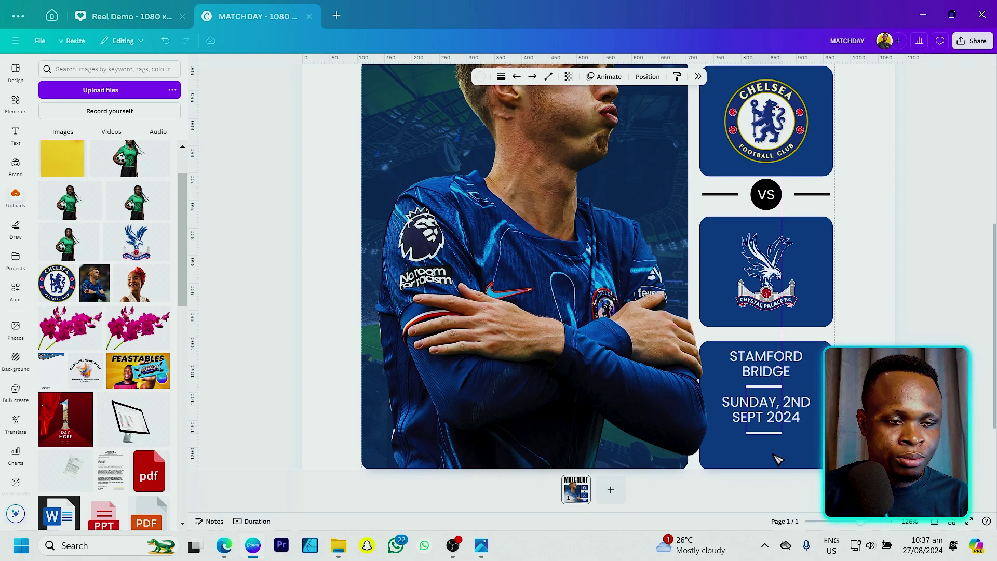
{"action": "left_click_drag", "start_coordinate": [777, 459], "coordinate": [777, 458]}
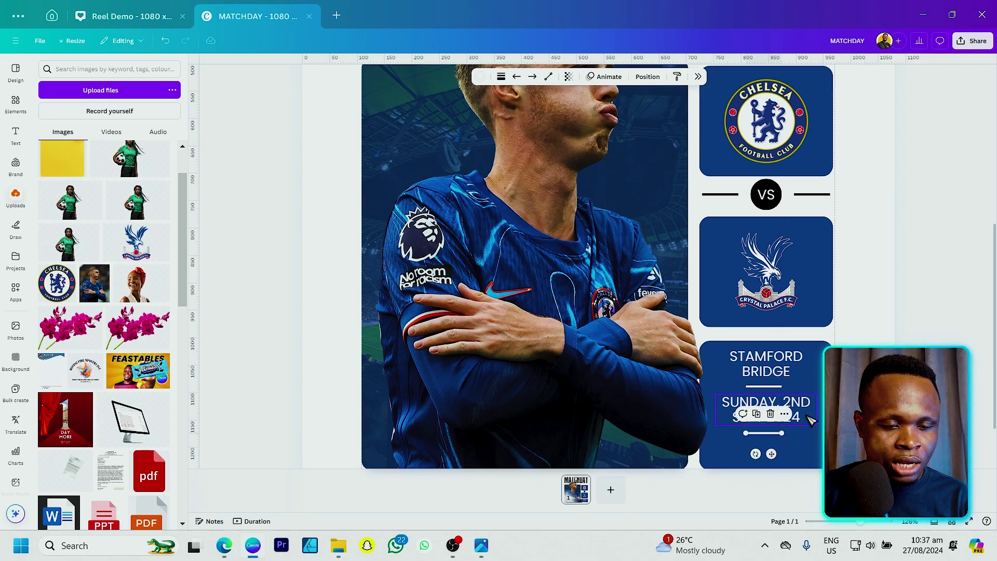
{"action": "key", "text": "alt"}
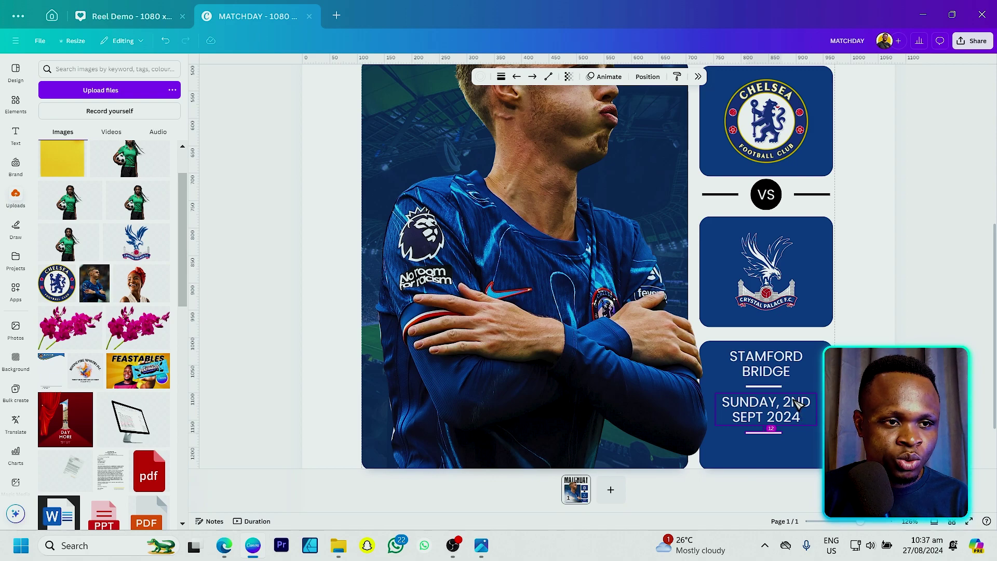
{"action": "left_click", "coordinate": [798, 405]}
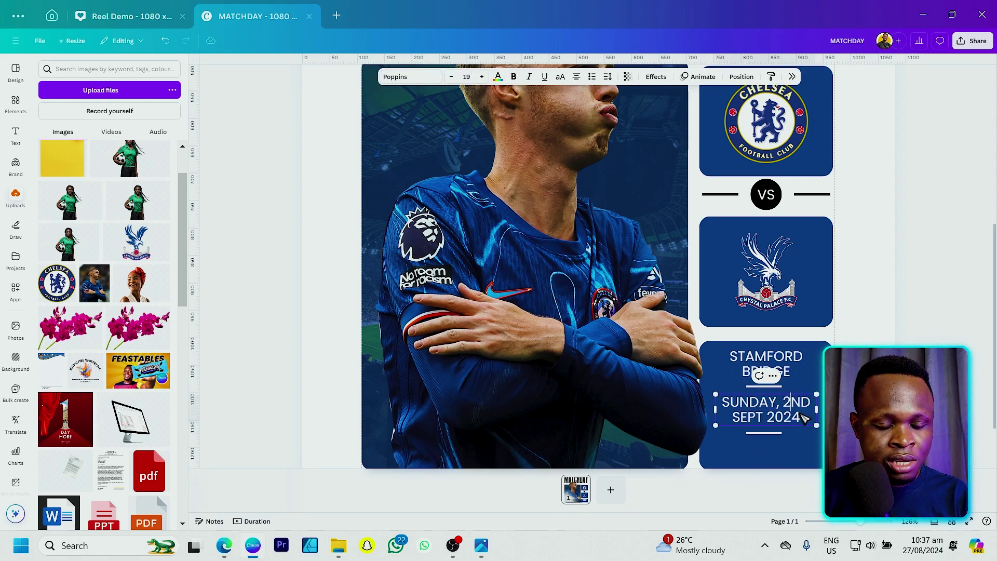
{"action": "left_click", "coordinate": [810, 438]}
Step: Duplicate the date text below the second white line, change the copy to 4:00 PM and centre it in the block
{"action": "left_click", "coordinate": [787, 414]}
{"action": "key", "text": "ctrl+d"}
{"action": "left_click_drag", "start_coordinate": [786, 414], "coordinate": [790, 454]}
{"action": "scroll", "coordinate": [785, 436], "scroll_direction": "down", "scroll_amount": 2}
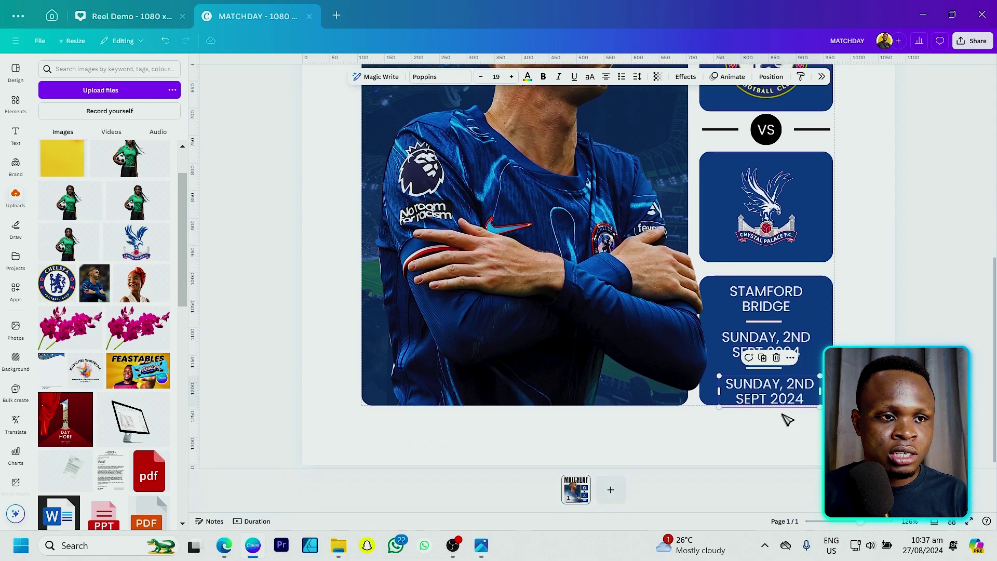
{"action": "double_click", "coordinate": [791, 403]}
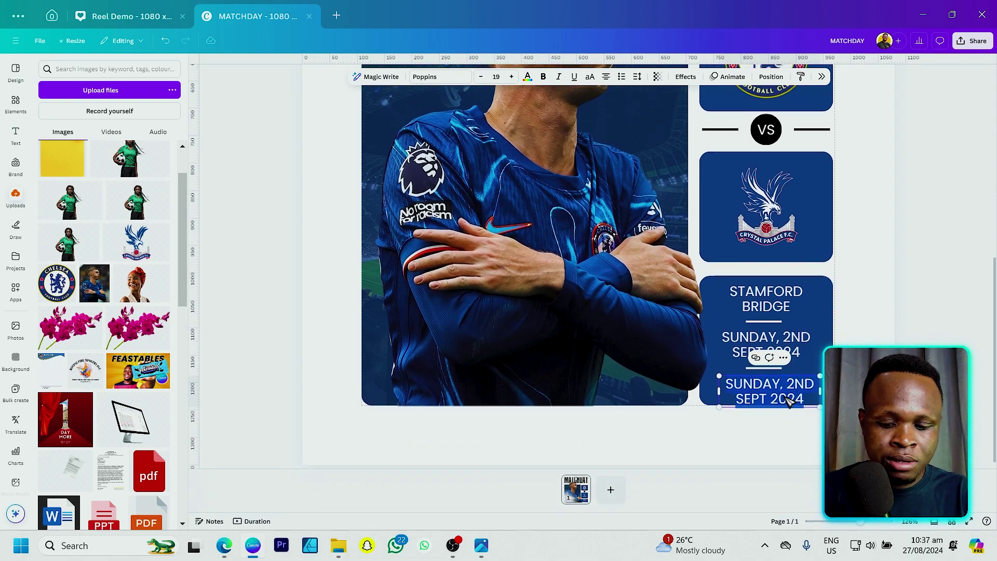
{"action": "type", "text": "4:00 PM"}
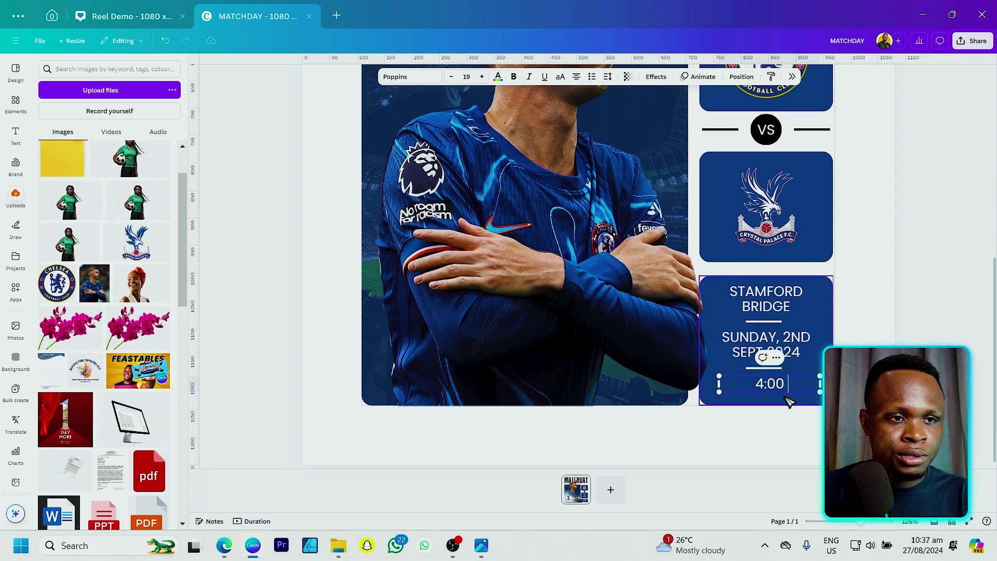
{"action": "left_click", "coordinate": [963, 296]}
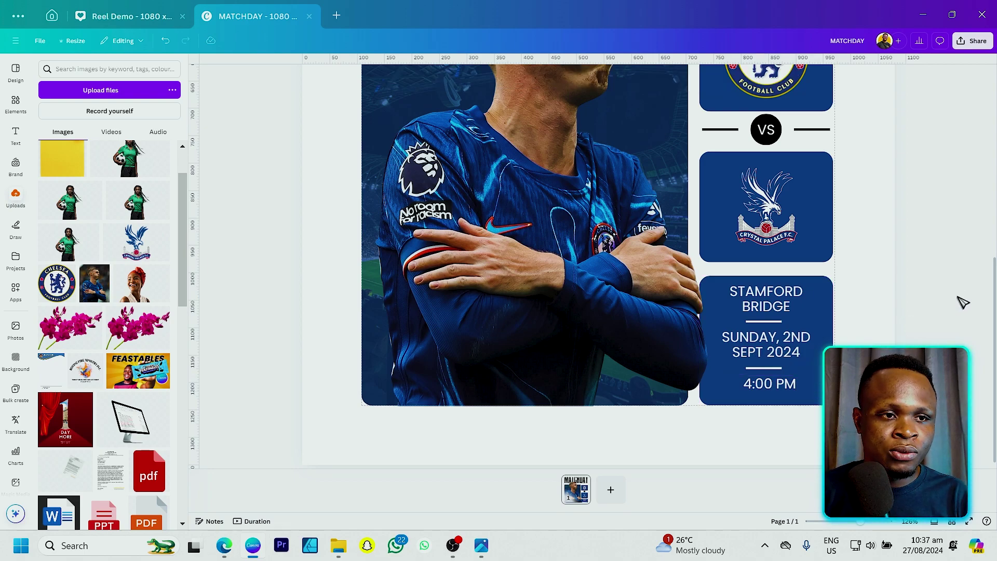
{"action": "left_click", "coordinate": [793, 395]}
{"action": "left_click_drag", "start_coordinate": [793, 395], "coordinate": [788, 393]}
Step: Select the three texts and both white lines in the bottom block together and move them slightly down
{"action": "left_click", "coordinate": [772, 336]}
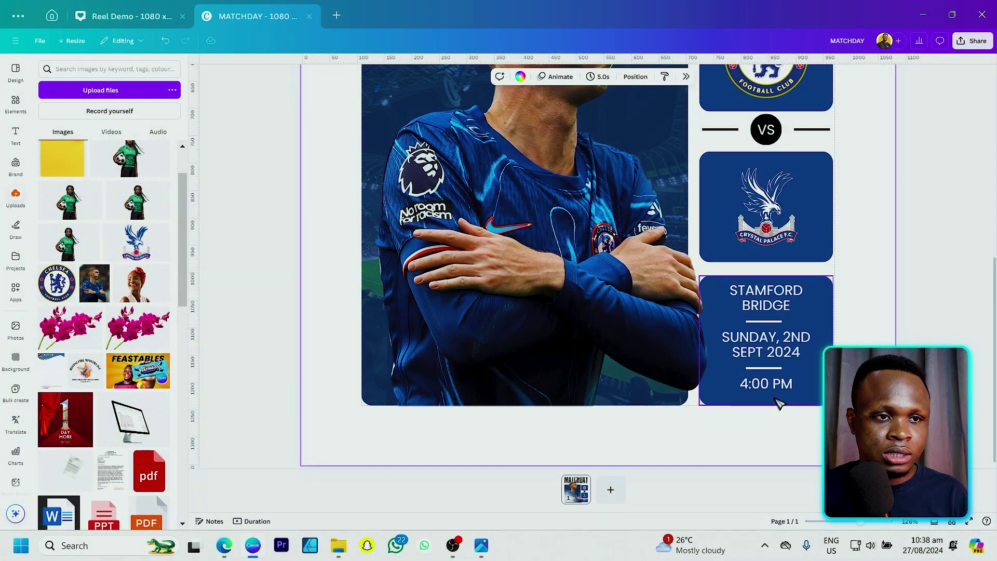
{"action": "left_click", "coordinate": [772, 389]}
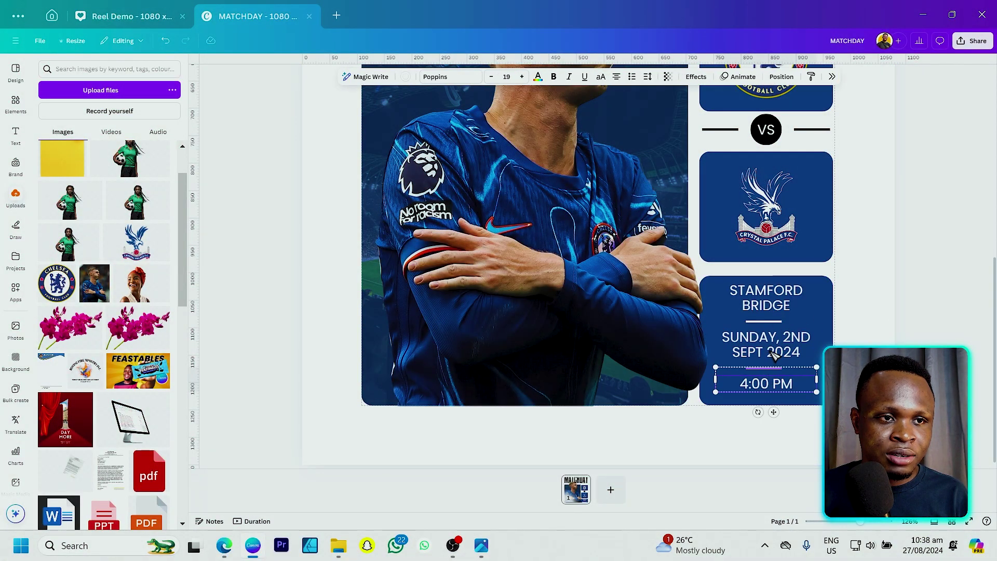
{"action": "left_click_drag", "start_coordinate": [775, 303], "coordinate": [775, 305]}
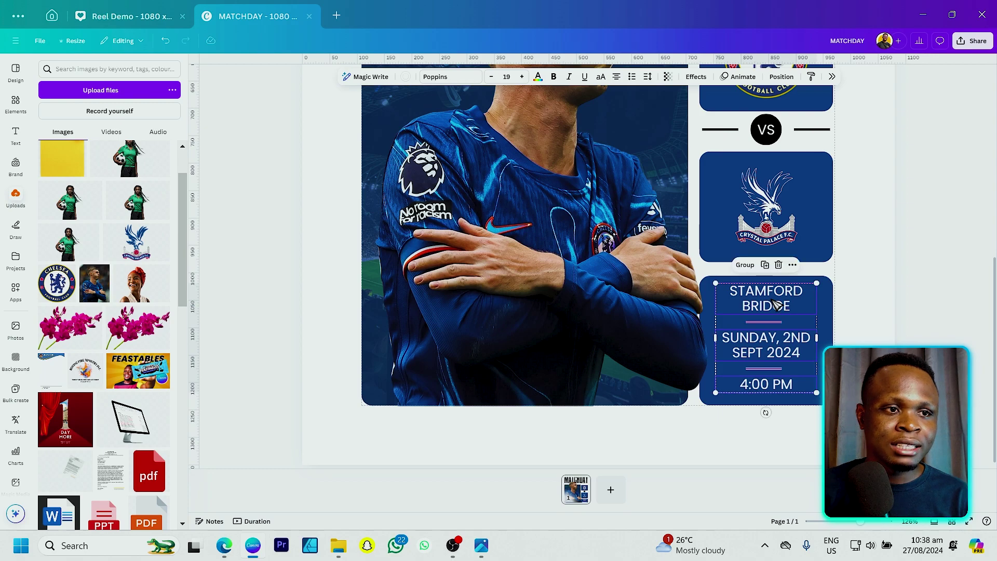
Step: Set the page background to the solid colour #FEFEFE
{"action": "key", "text": "ctrl+alt+0"}
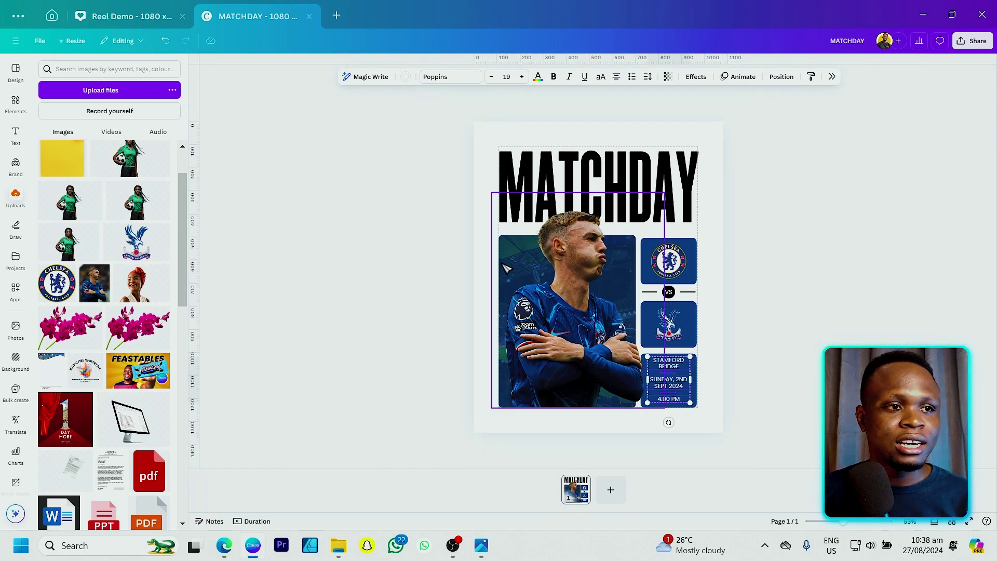
{"action": "left_click", "coordinate": [488, 130]}
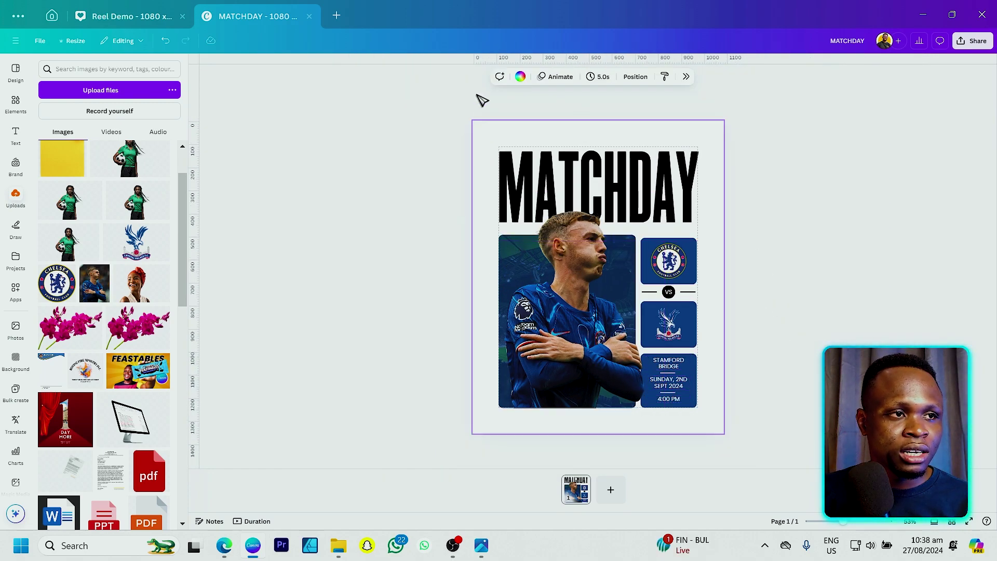
{"action": "left_click", "coordinate": [520, 77]}
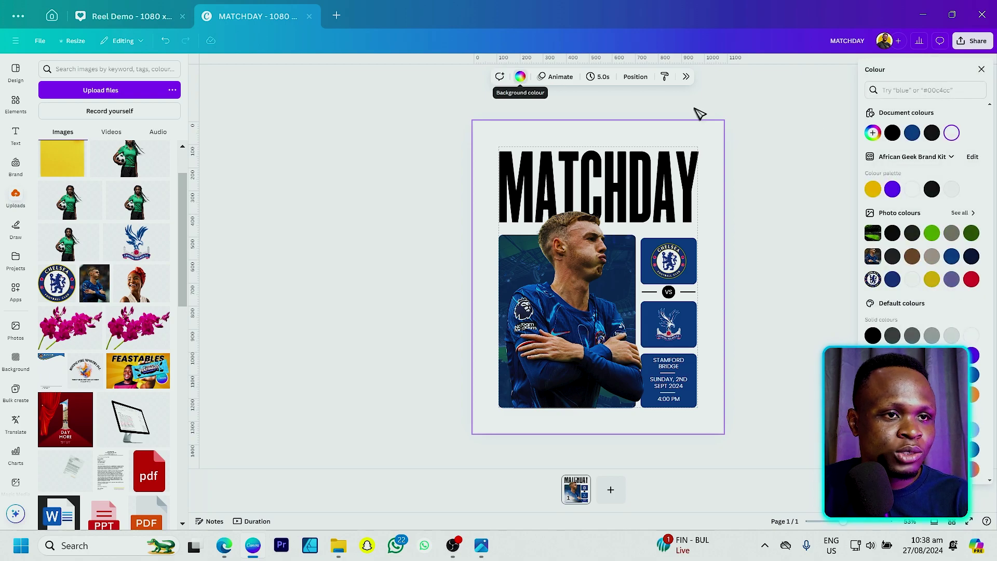
{"action": "left_click", "coordinate": [953, 190]}
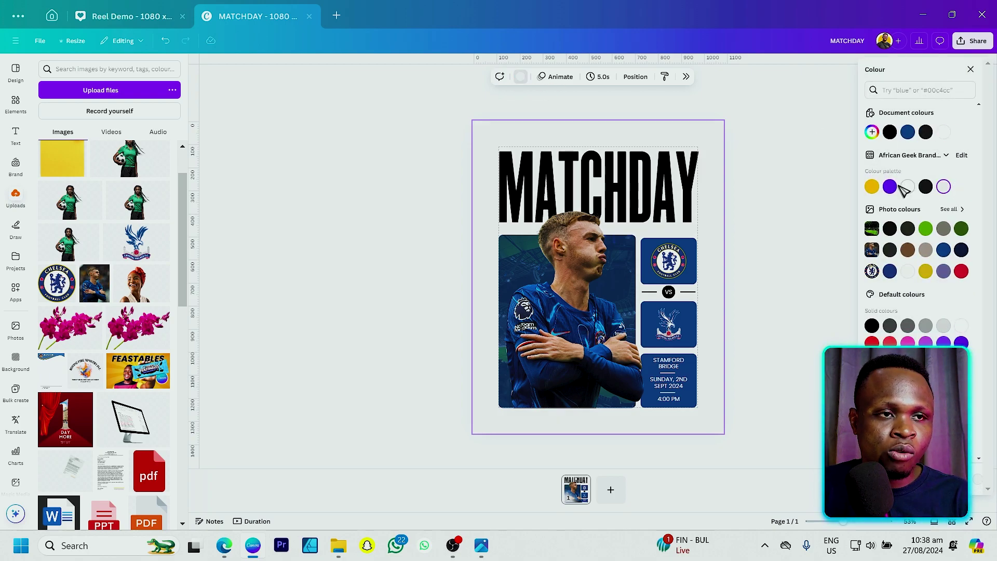
{"action": "left_click", "coordinate": [873, 133]}
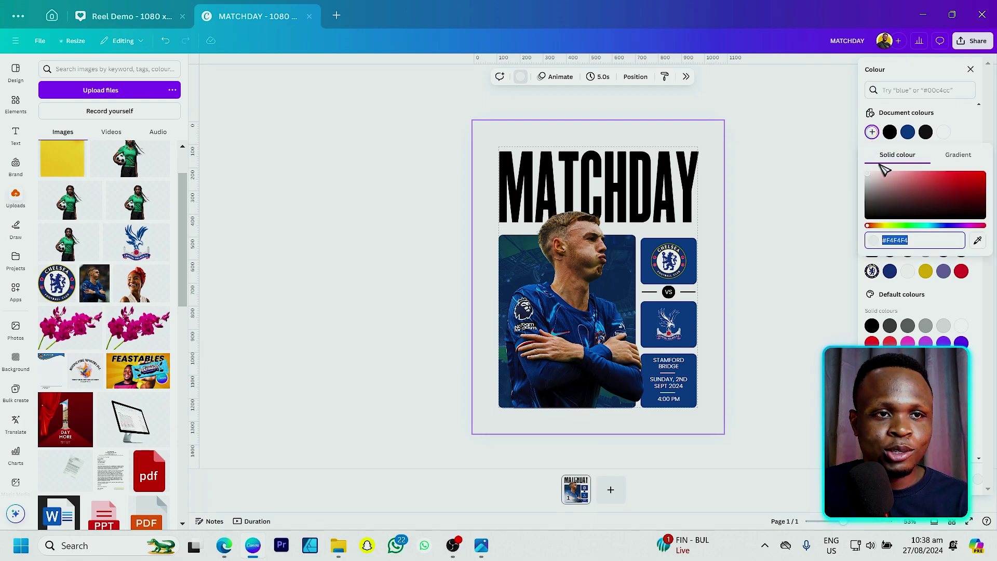
{"action": "left_click_drag", "start_coordinate": [875, 178], "coordinate": [867, 172]}
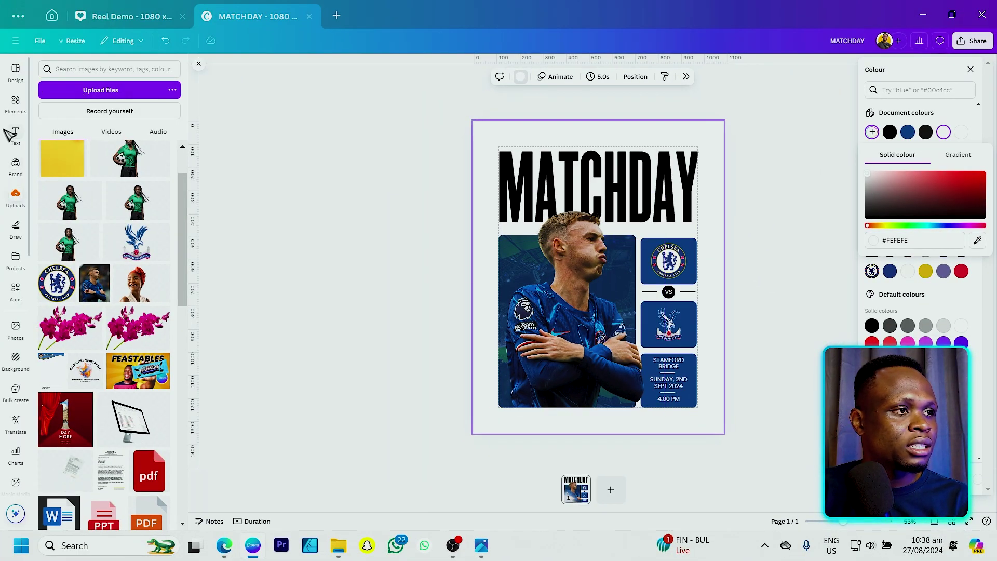
Step: Search the photo elements for CEMENT
{"action": "left_click", "coordinate": [27, 109]}
{"action": "left_click", "coordinate": [125, 70]}
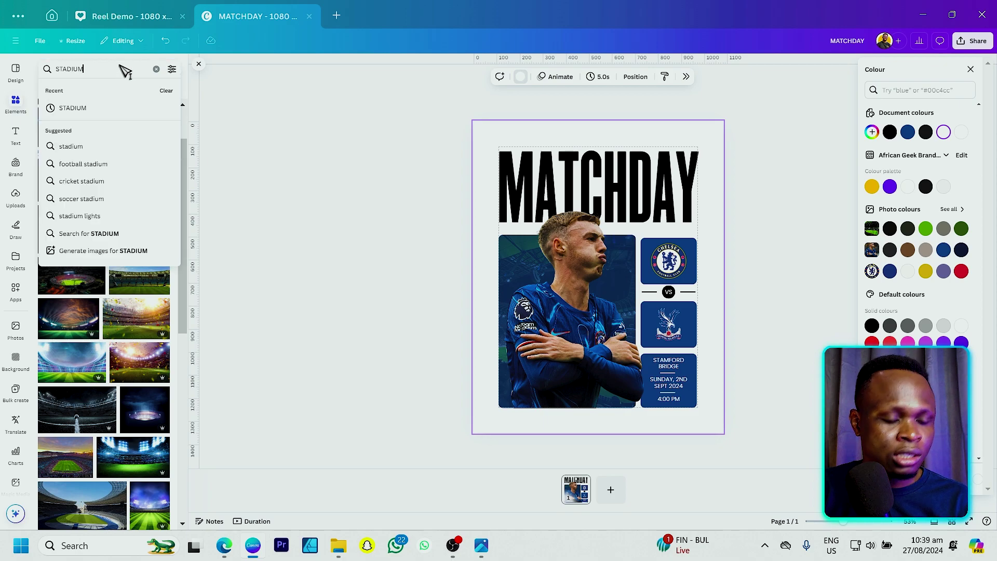
{"action": "type", "text": "CEMENT"}
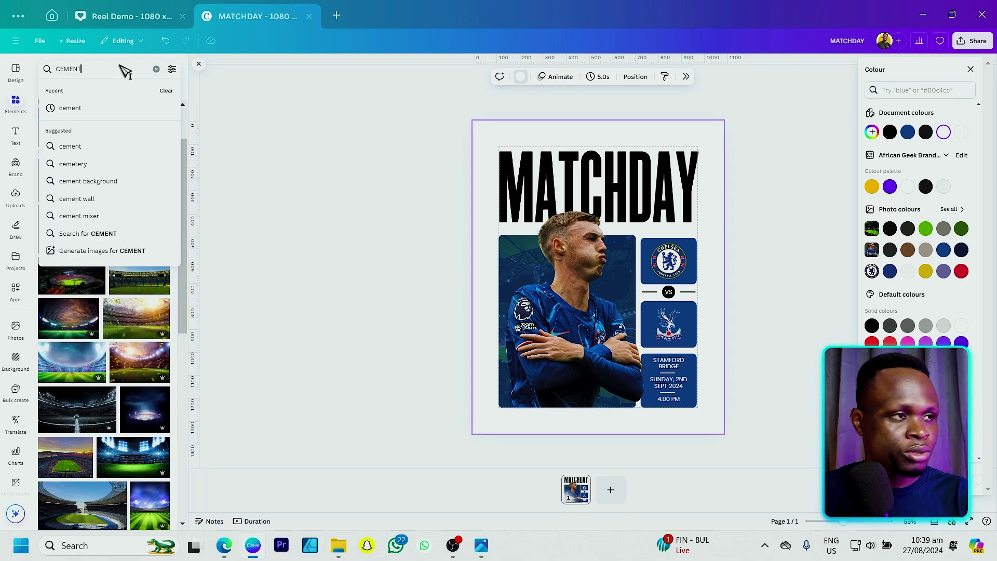
{"action": "key", "text": "Return"}
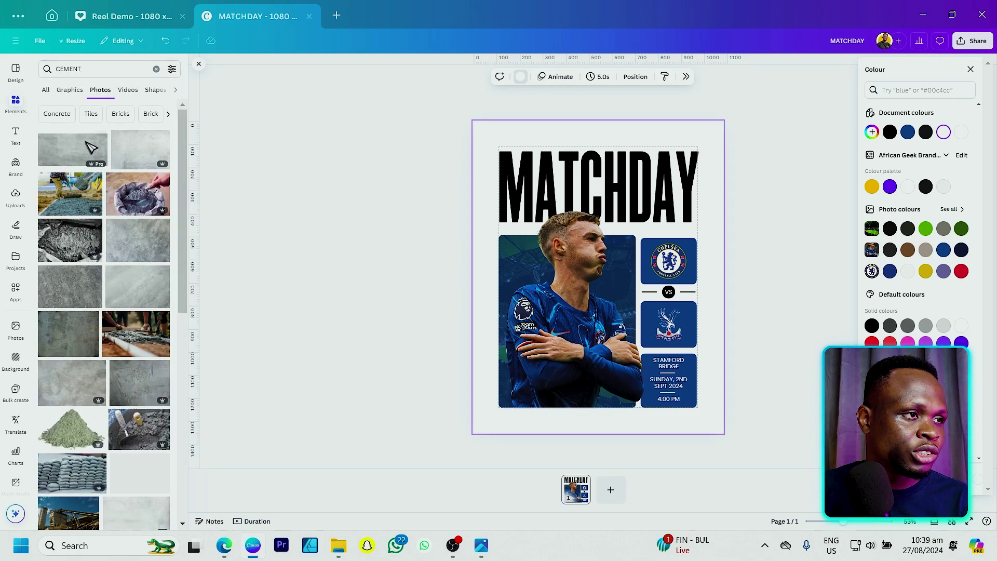
Step: Add the light grey cement photo, make it the page background and set its transparency to 32
{"action": "left_click", "coordinate": [149, 156]}
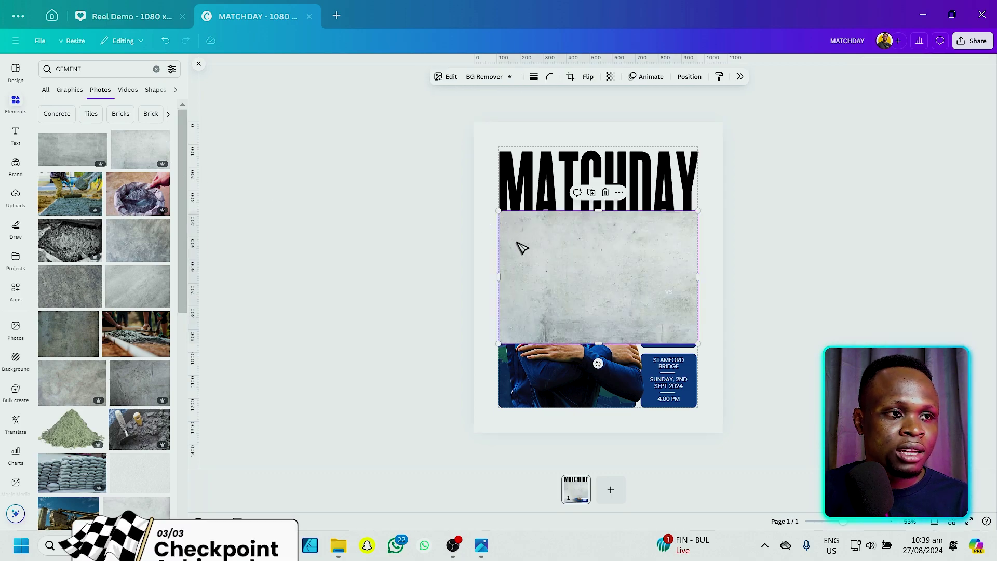
{"action": "right_click", "coordinate": [584, 279]}
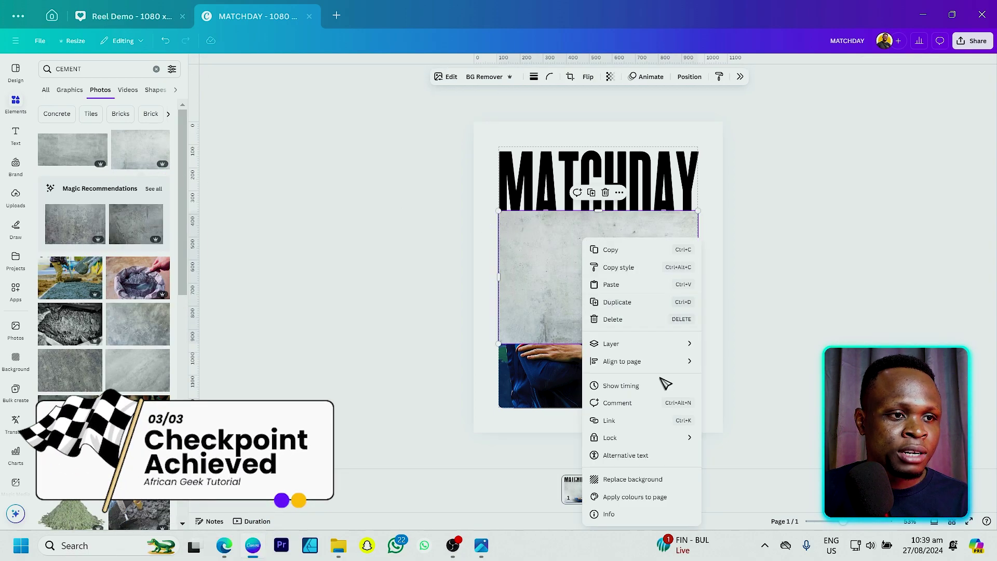
{"action": "left_click", "coordinate": [643, 480]}
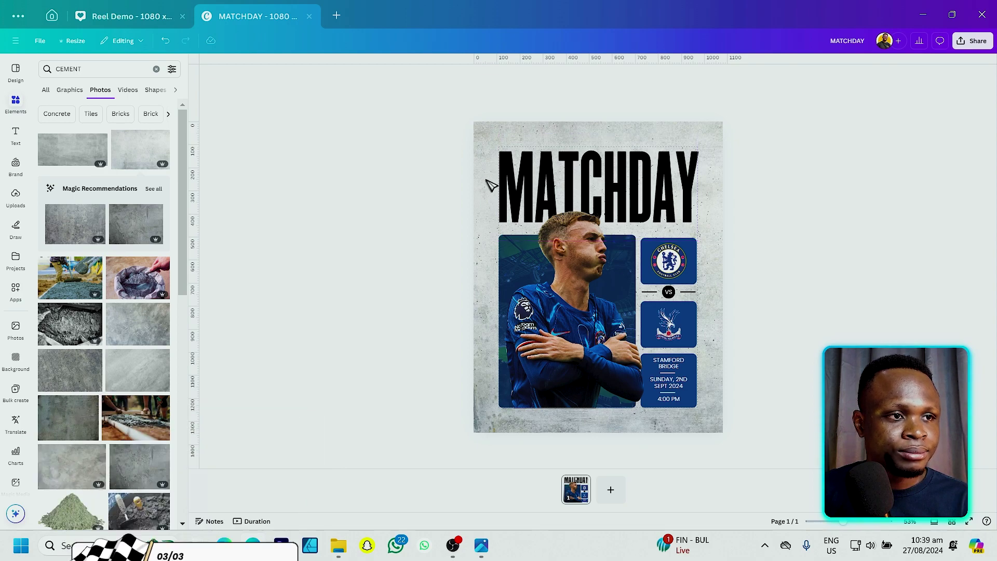
{"action": "left_click", "coordinate": [605, 76]}
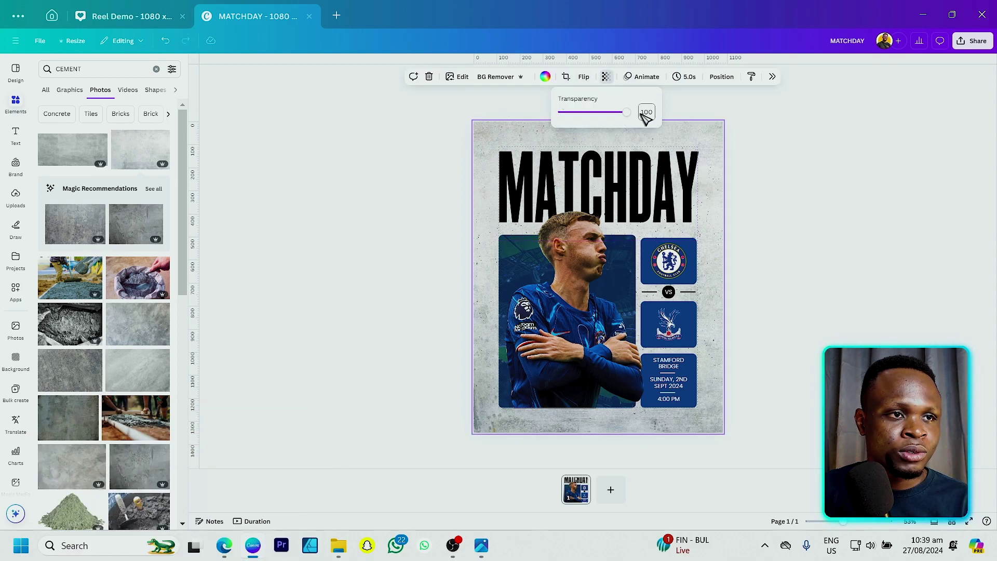
{"action": "left_click_drag", "start_coordinate": [626, 112], "coordinate": [590, 123]}
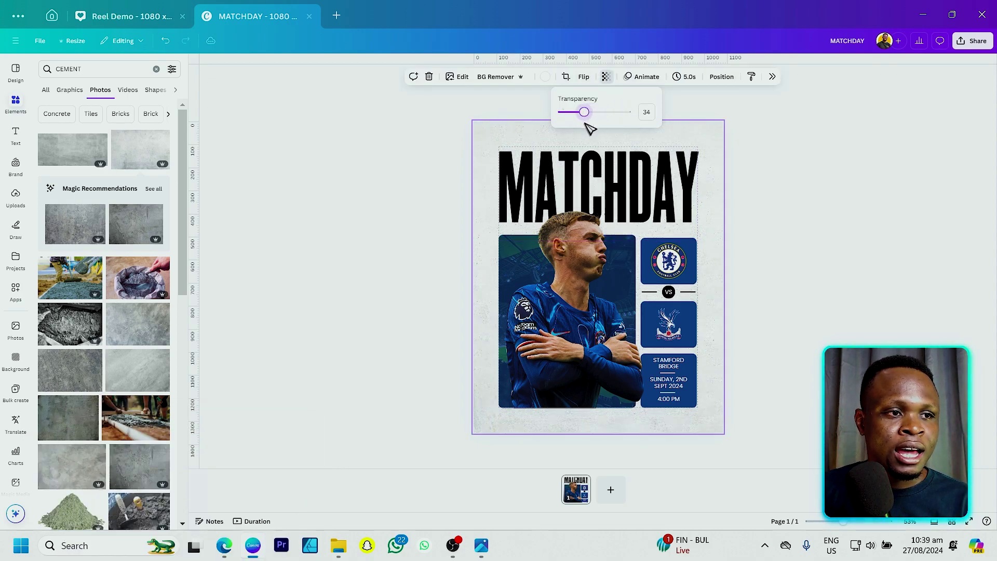
Step: Search the graphic elements for RAINBOW and look through the results for a soft light effect
{"action": "scroll", "coordinate": [95, 264], "scroll_direction": "down", "scroll_amount": 5}
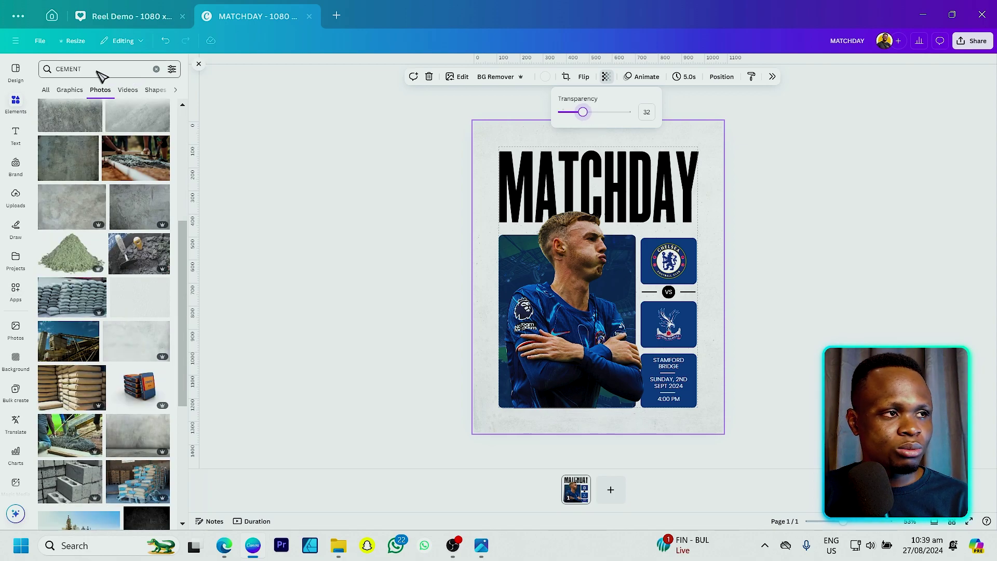
{"action": "left_click", "coordinate": [99, 70]}
{"action": "type", "text": "RA"}
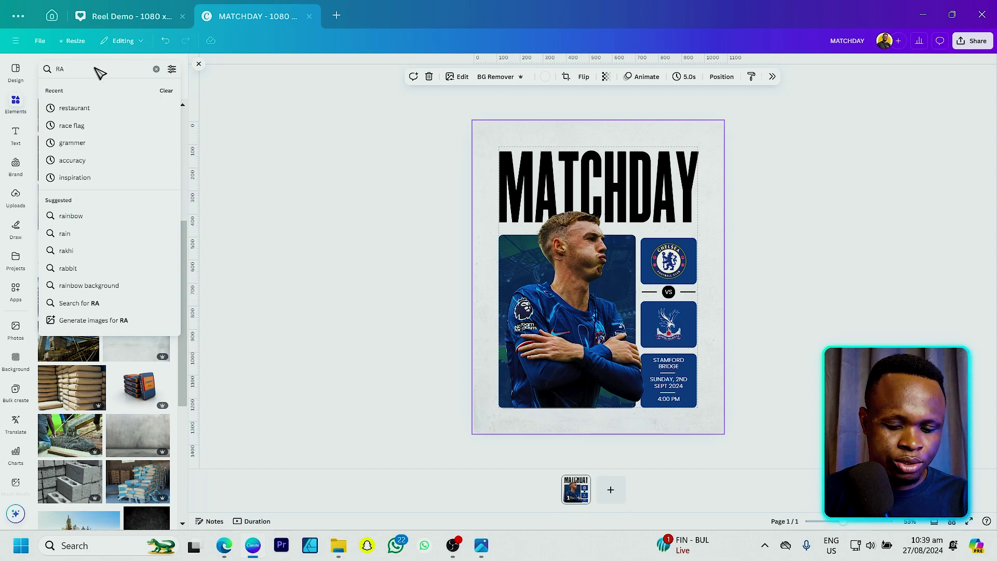
{"action": "type", "text": "INBOW"}
{"action": "key", "text": "Return"}
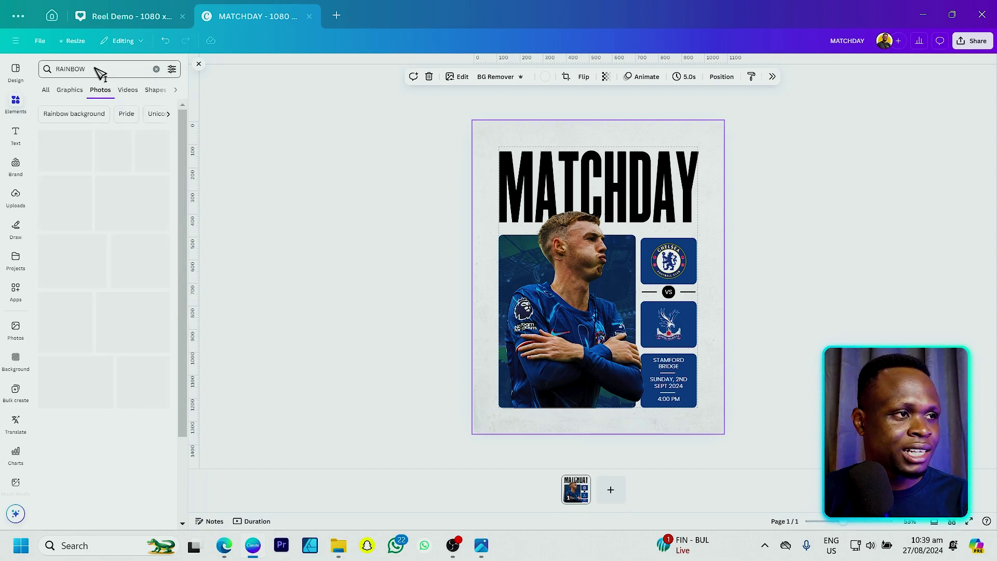
{"action": "left_click", "coordinate": [70, 89]}
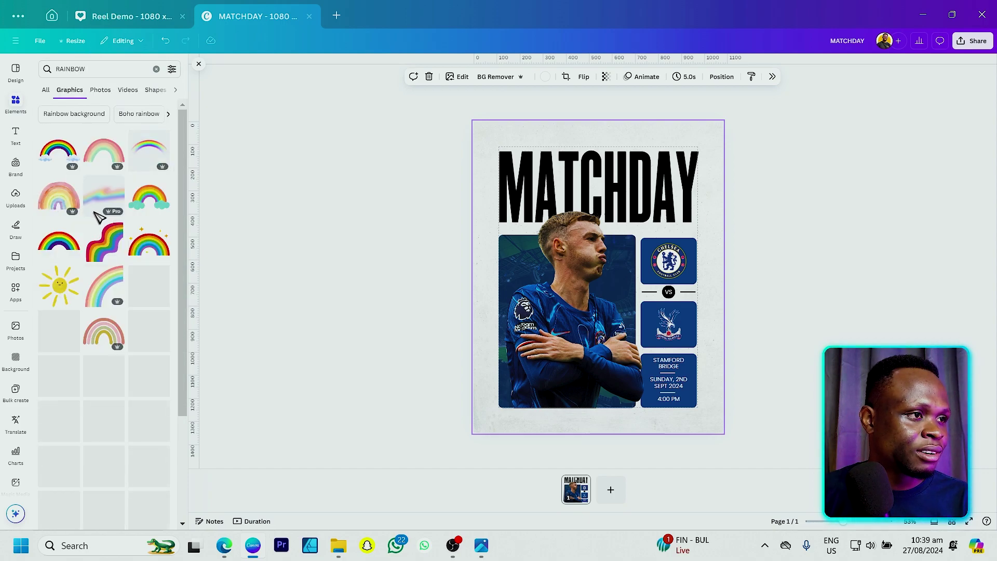
{"action": "scroll", "coordinate": [150, 312], "scroll_direction": "down", "scroll_amount": 5}
{"action": "scroll", "coordinate": [152, 322], "scroll_direction": "down", "scroll_amount": 3}
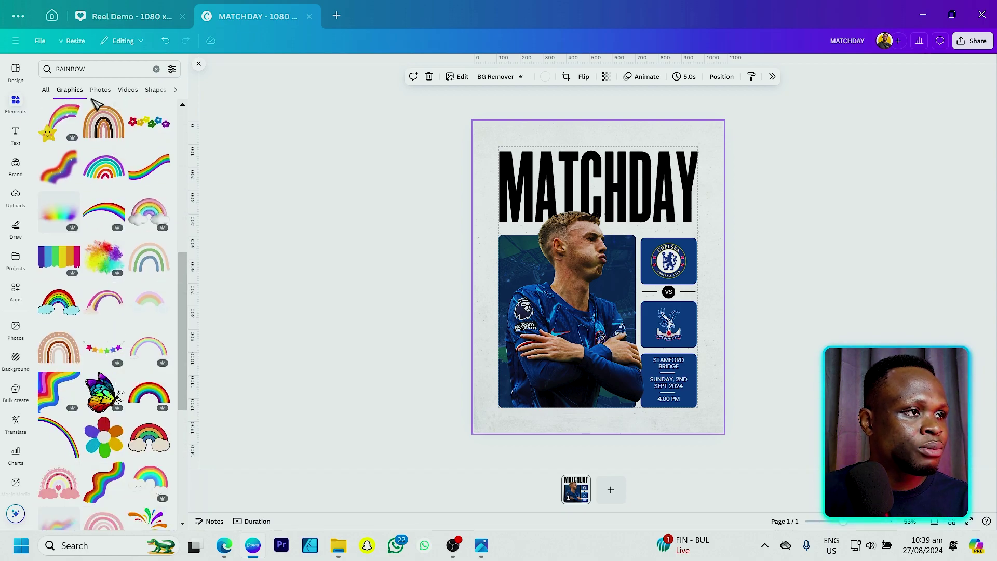
Step: Refine the graphics search to RAINBOW REFLECTION
{"action": "left_click", "coordinate": [102, 70]}
{"action": "type", "text": "REFLECTION"}
{"action": "key", "text": "Return"}
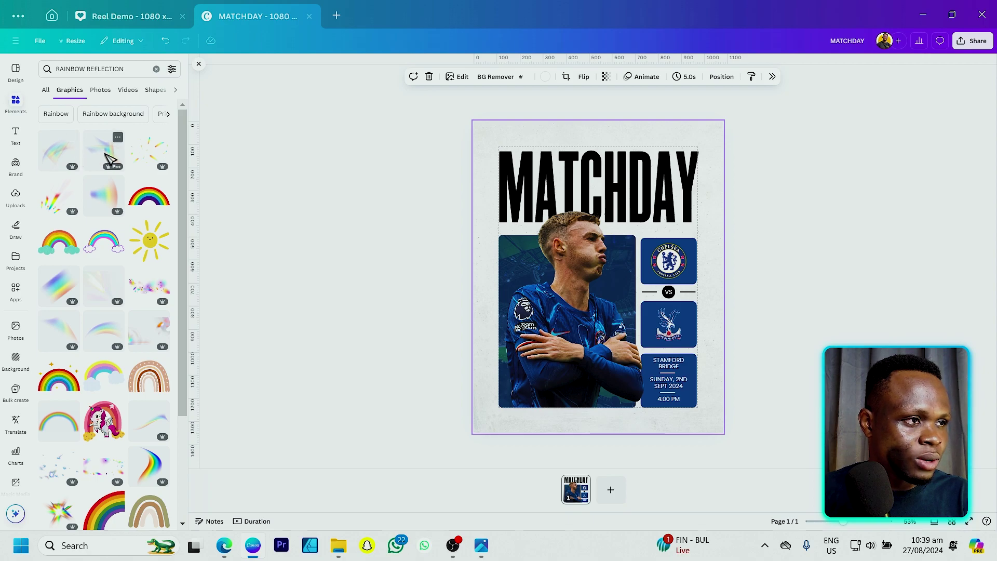
Step: Place a reduced rainbow light reflection over the end of MATCHDAY at the page's upper-right corner and duplicate it onto the lower-left corner
{"action": "left_click", "coordinate": [103, 169]}
{"action": "left_click_drag", "start_coordinate": [644, 290], "coordinate": [694, 187]}
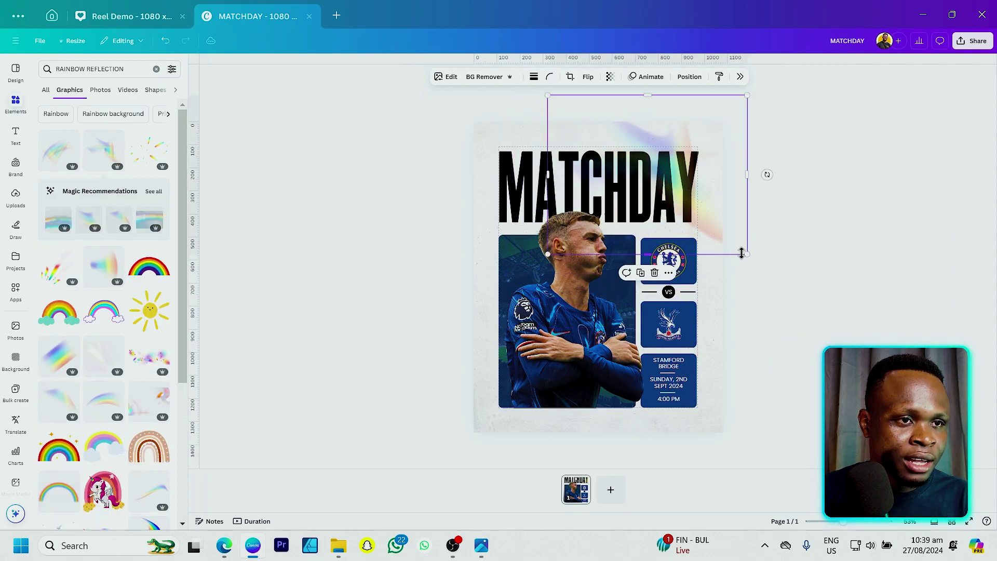
{"action": "left_click_drag", "start_coordinate": [746, 254], "coordinate": [708, 245]}
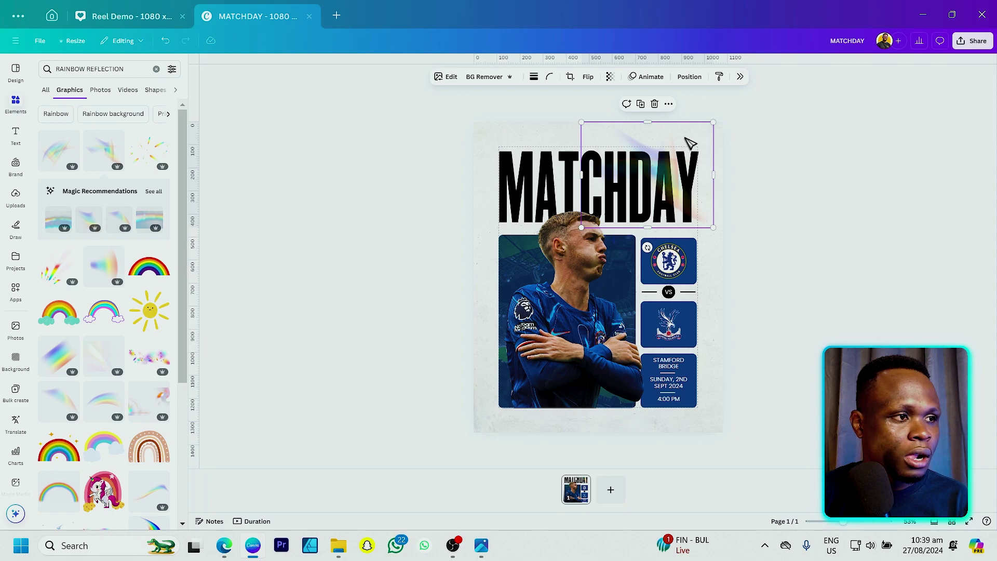
{"action": "left_click_drag", "start_coordinate": [688, 145], "coordinate": [552, 376]}
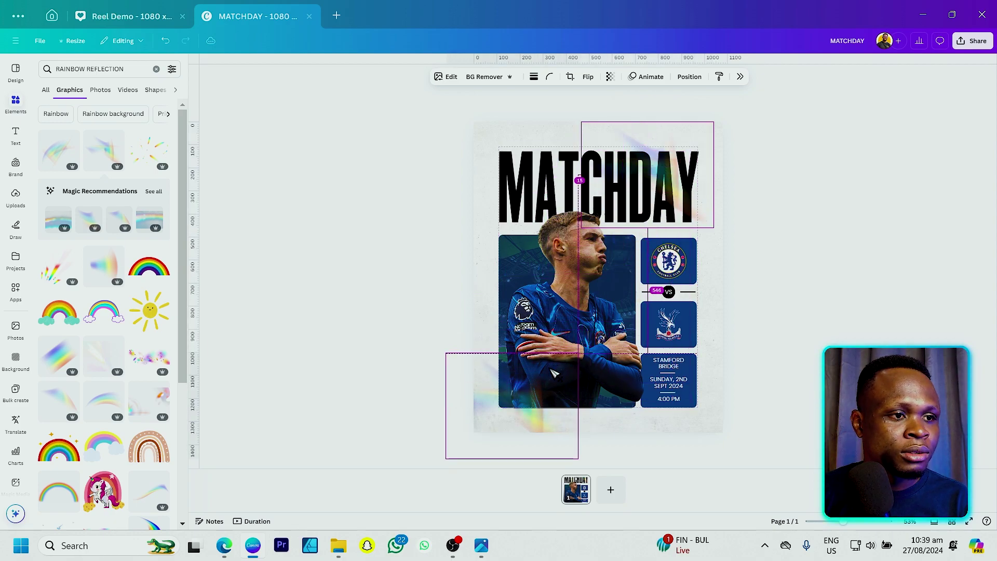
{"action": "left_click", "coordinate": [405, 261]}
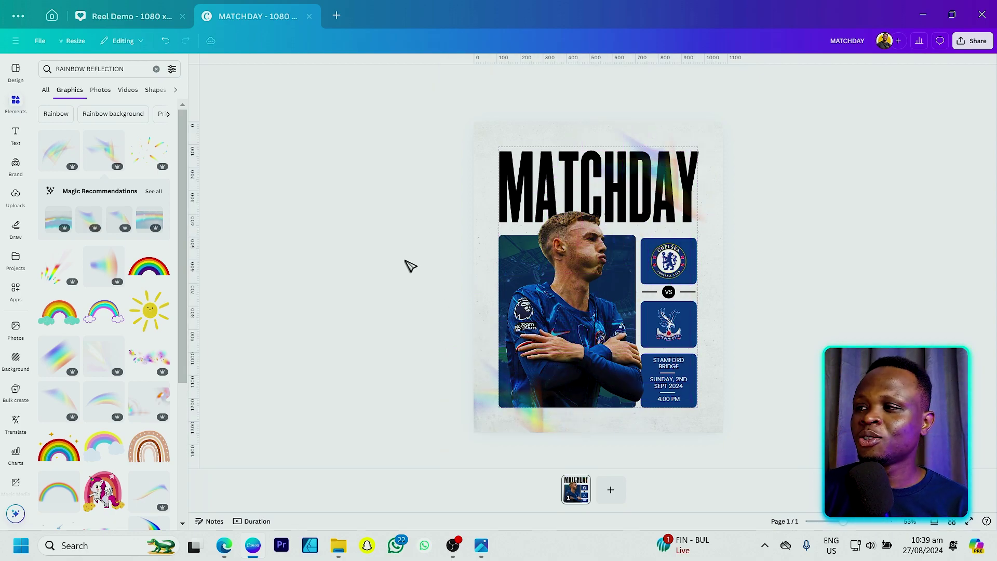